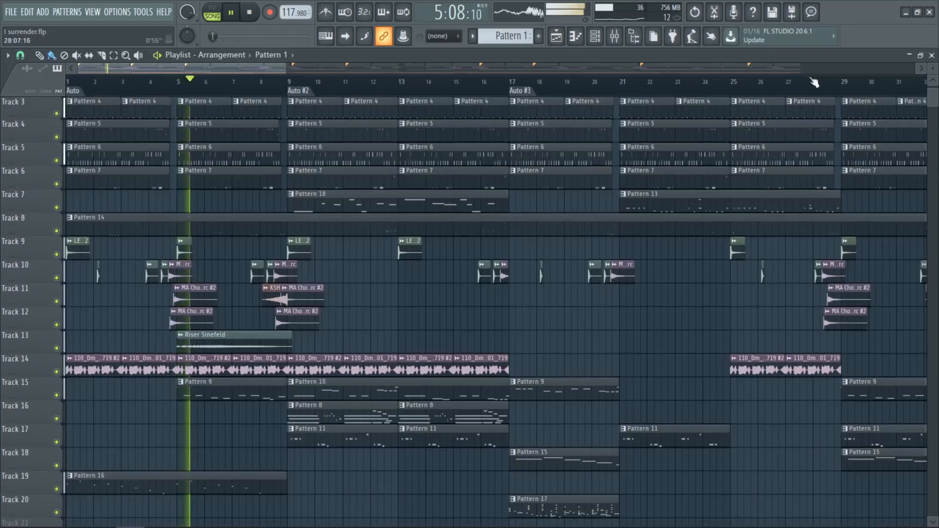
# Close the playlist and open the mixer to look over the insert tracks and their effects.
pyautogui.scroll(-1, 304, 75)
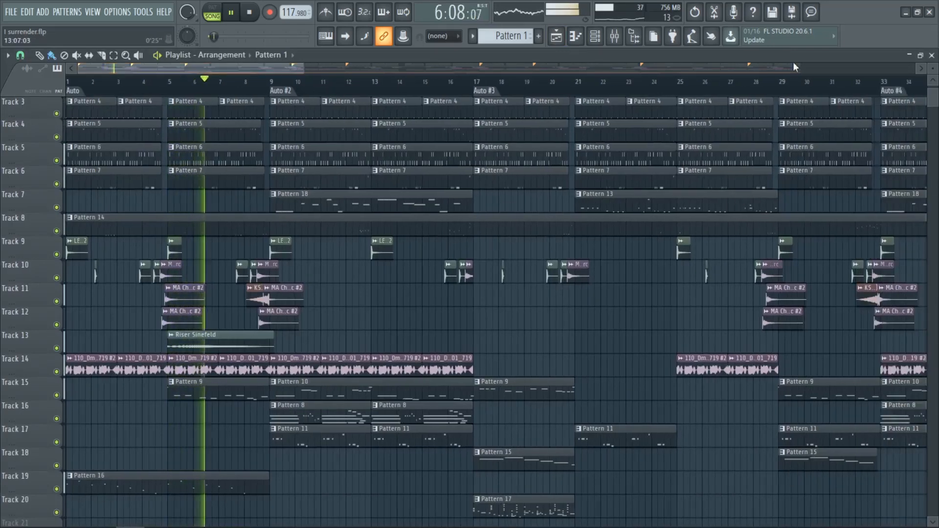
pyautogui.click(932, 56)
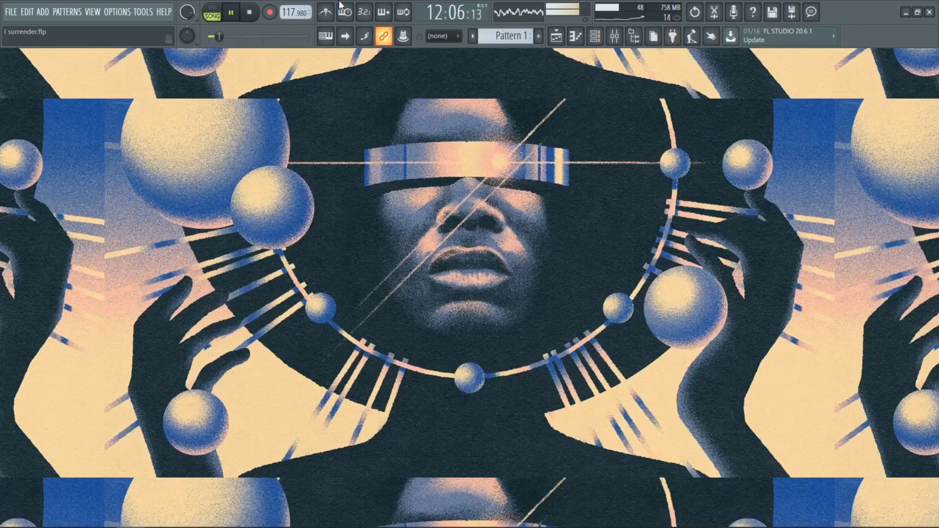
pyautogui.click(475, 39)
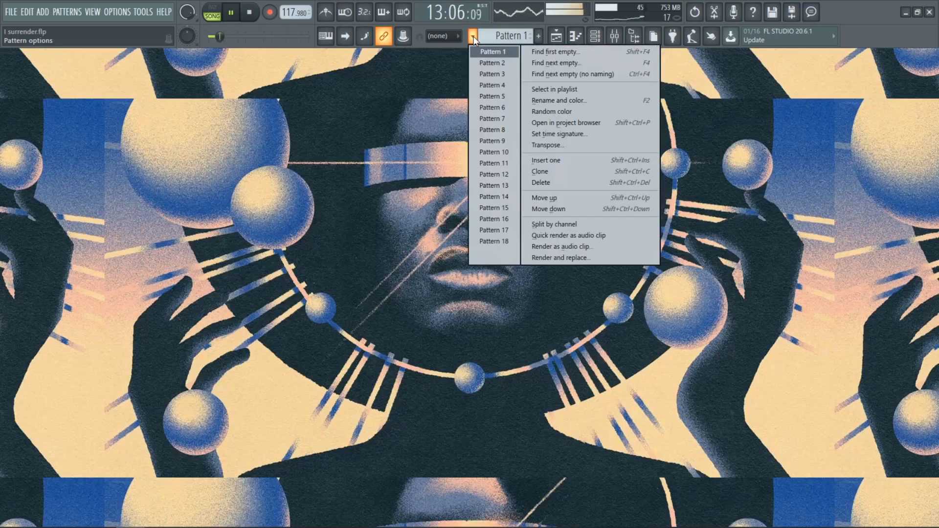
pyautogui.click(404, 139)
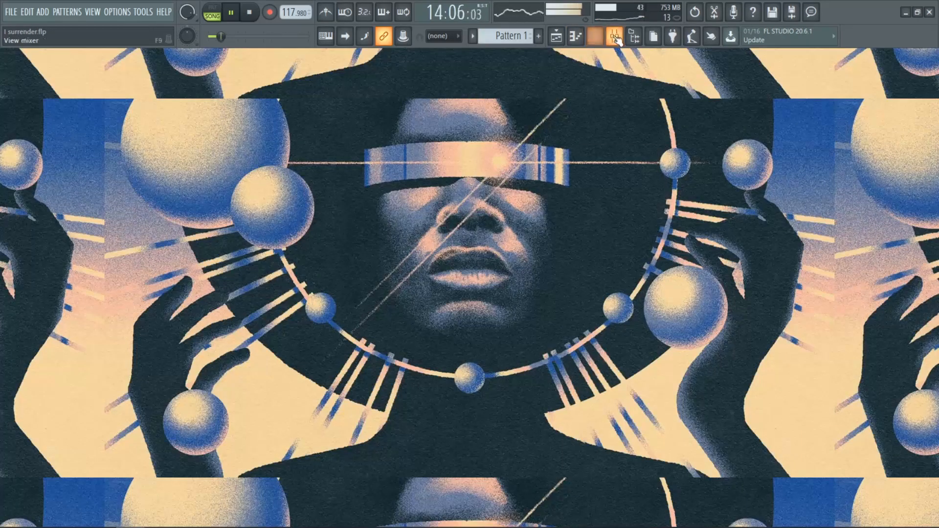
pyautogui.click(617, 39)
pyautogui.moveTo(99, 524)
pyautogui.mouseDown()
pyautogui.moveTo(247, 523)
pyautogui.moveTo(93, 525)
pyautogui.mouseUp()
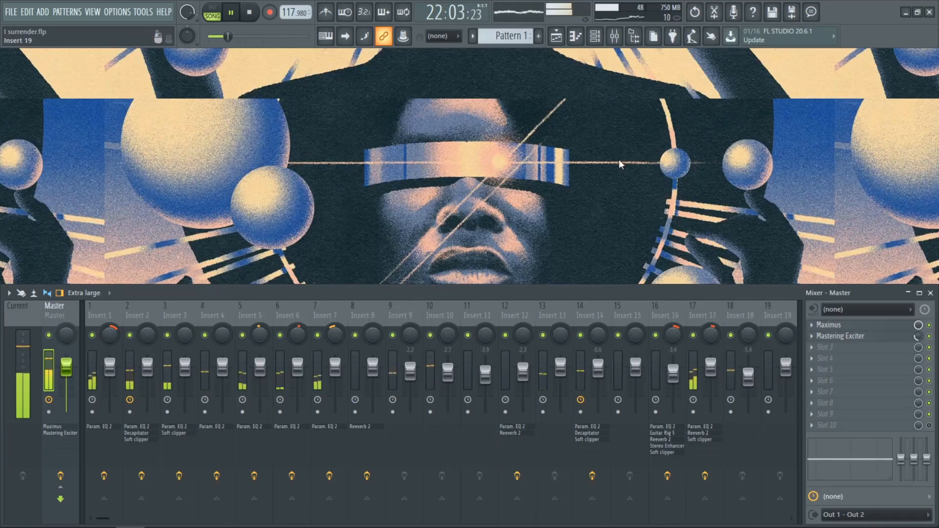
# Reopen the playlist and view the full song arrangement across all tracks.
pyautogui.click(558, 37)
pyautogui.keyDown('ctrl'); pyautogui.rightClick(436, 323); pyautogui.keyUp('ctrl')
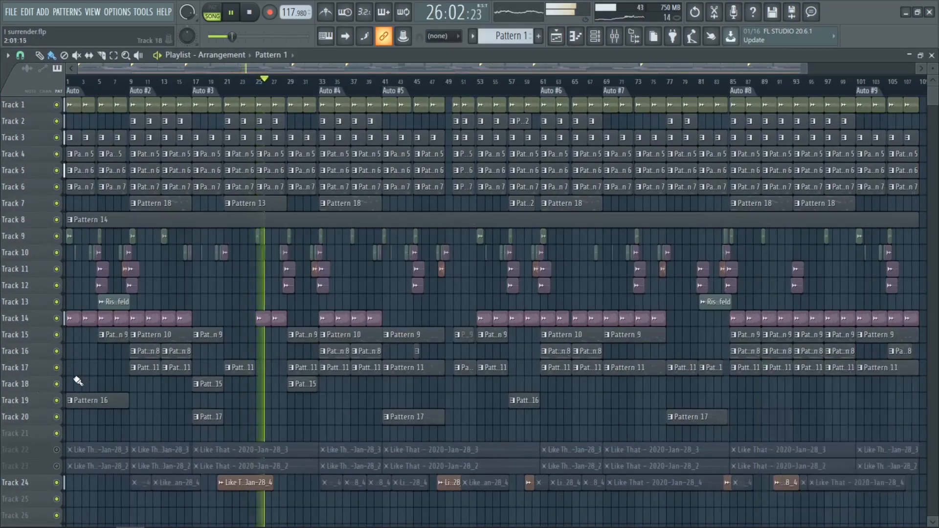
pyautogui.keyDown('ctrl'); pyautogui.scroll(2, 77, 382); pyautogui.keyUp('ctrl')
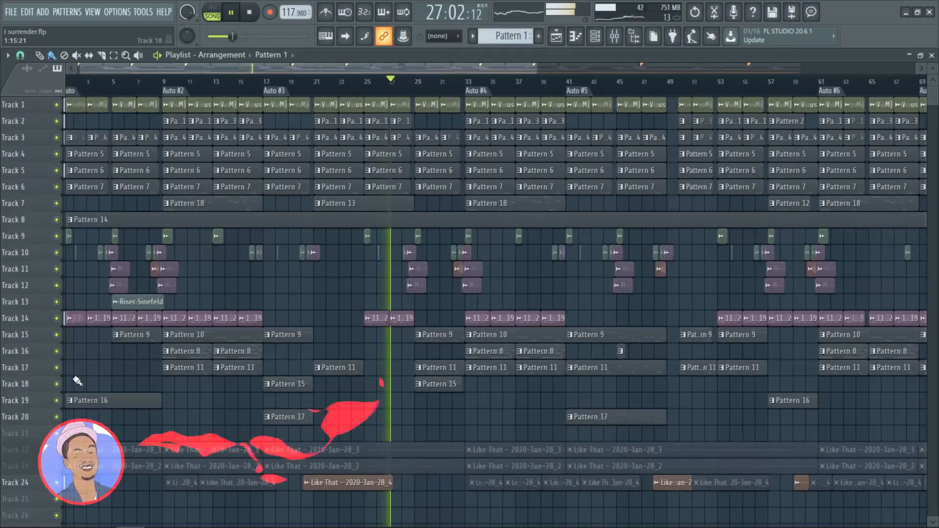
pyautogui.keyDown('ctrl'); pyautogui.scroll(-3, 77, 382); pyautogui.keyUp('ctrl')
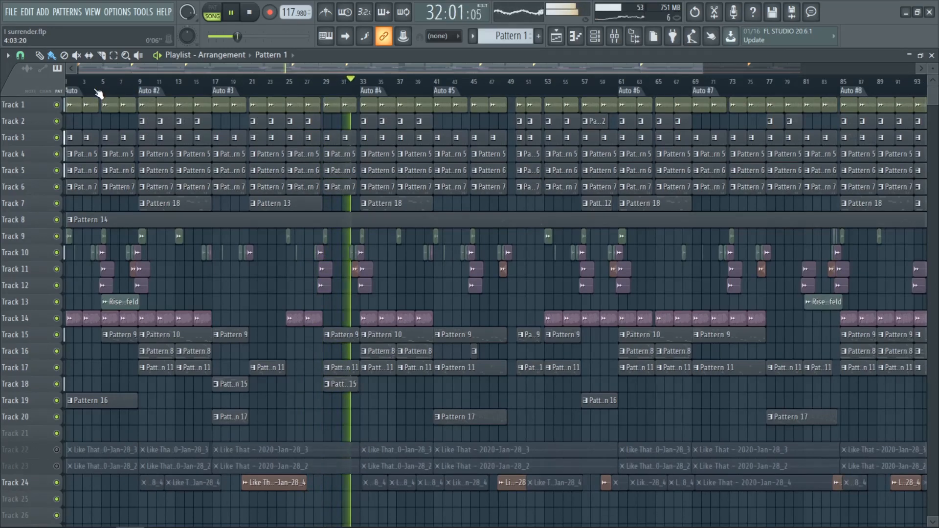
# Stop the song and audition the kick sequences in Pattern 1 and Pattern 2.
pyautogui.press('space')
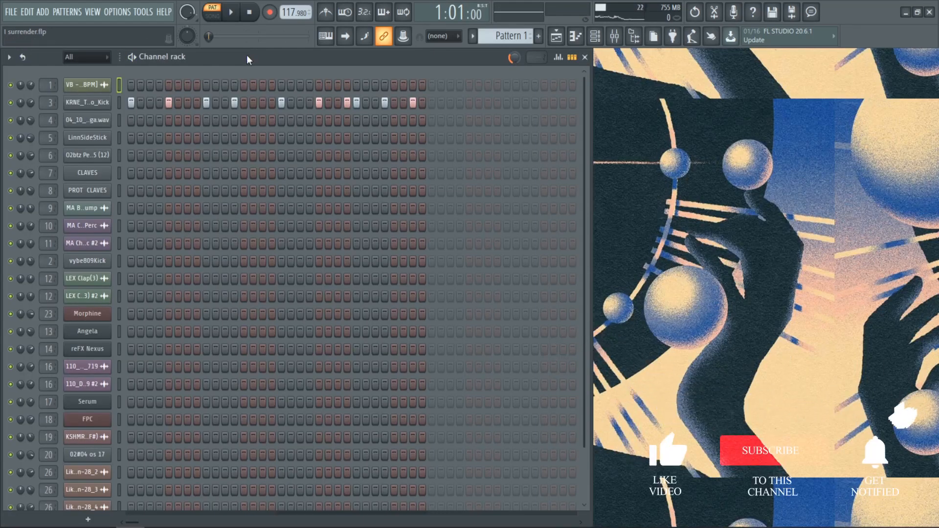
pyautogui.press('space')
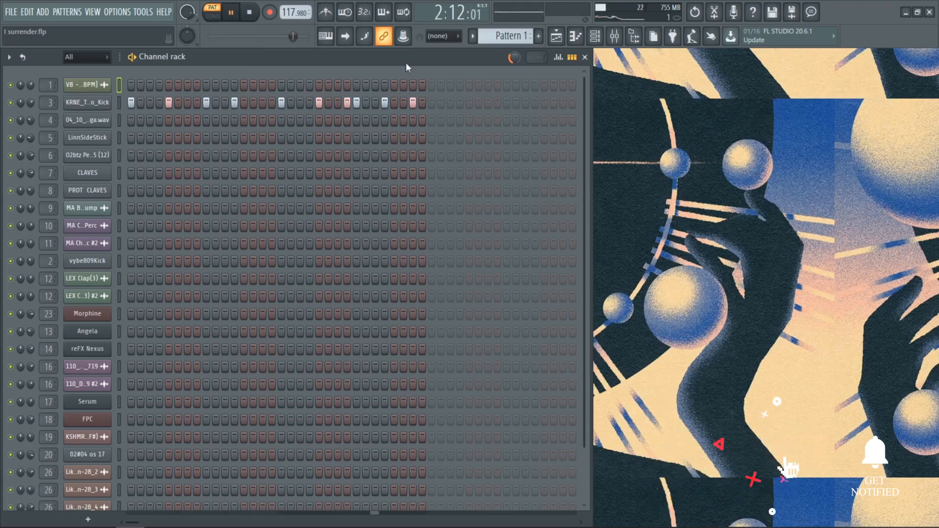
pyautogui.press('space')
pyautogui.scroll(-1, 497, 41)
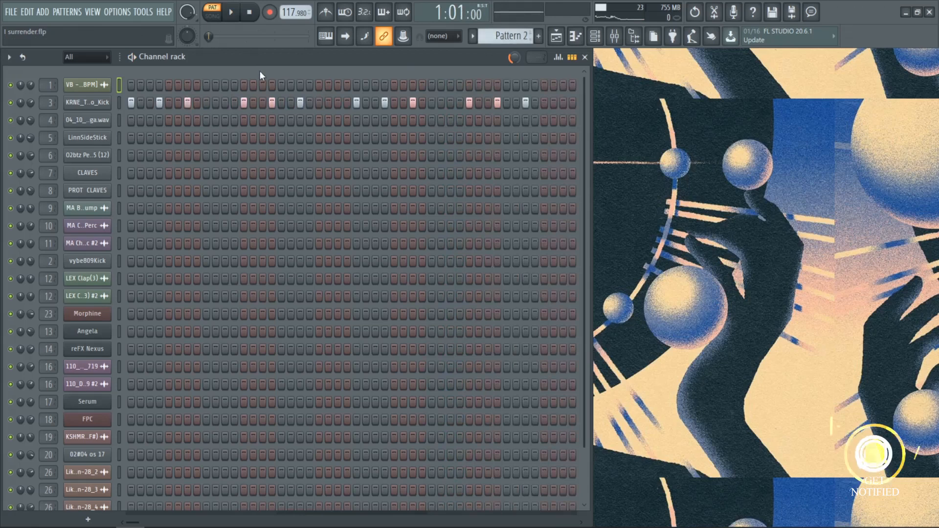
pyautogui.press('space')
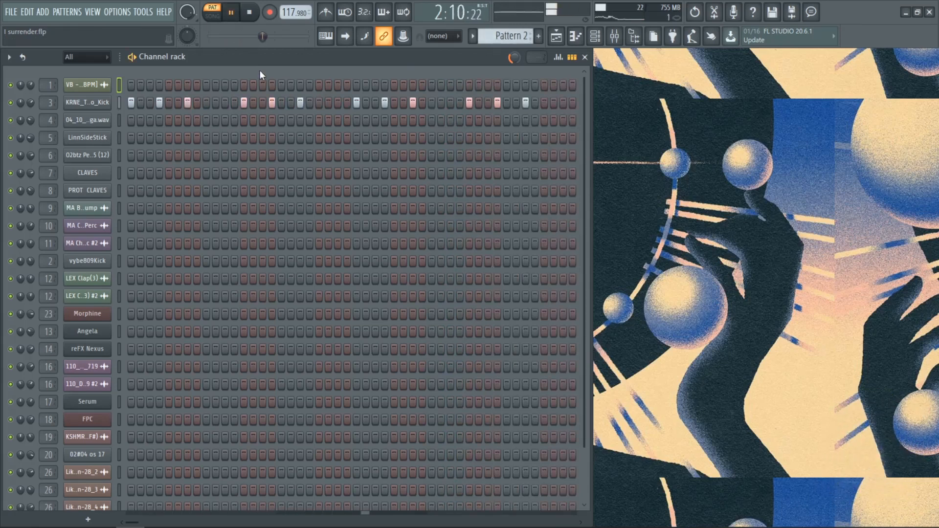
pyautogui.press('space')
# Audition the kick sequence in Pattern 3 and the LinnSideStick and percussion sequence in Pattern 4.
pyautogui.scroll(-1, 504, 35)
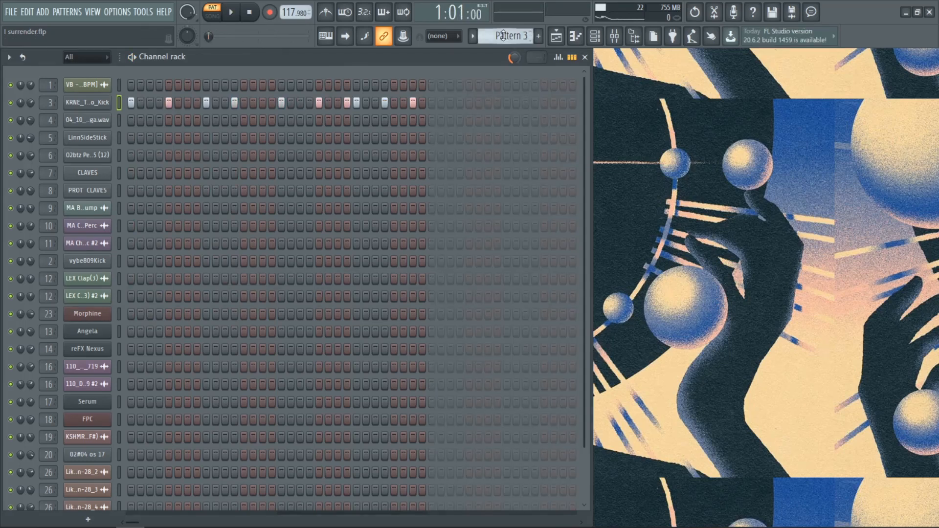
pyautogui.press('space')
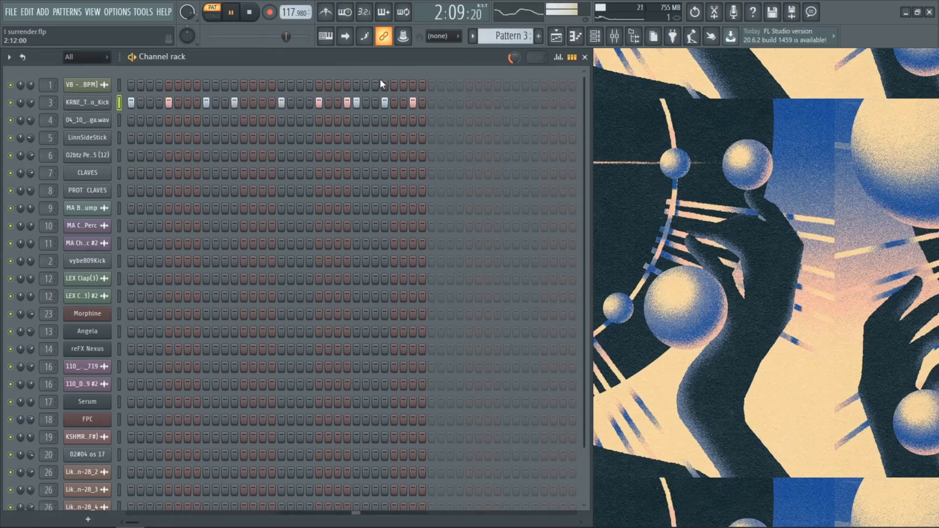
pyautogui.press('space')
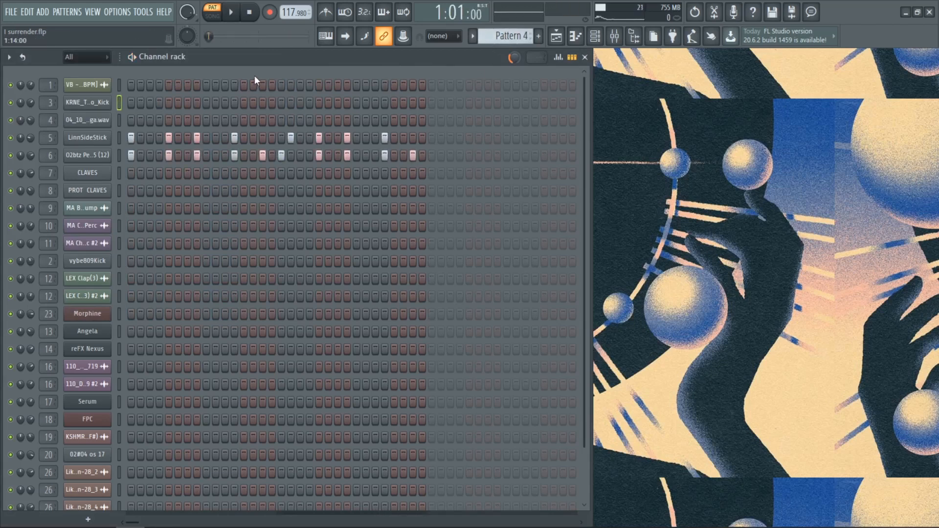
pyautogui.press('space')
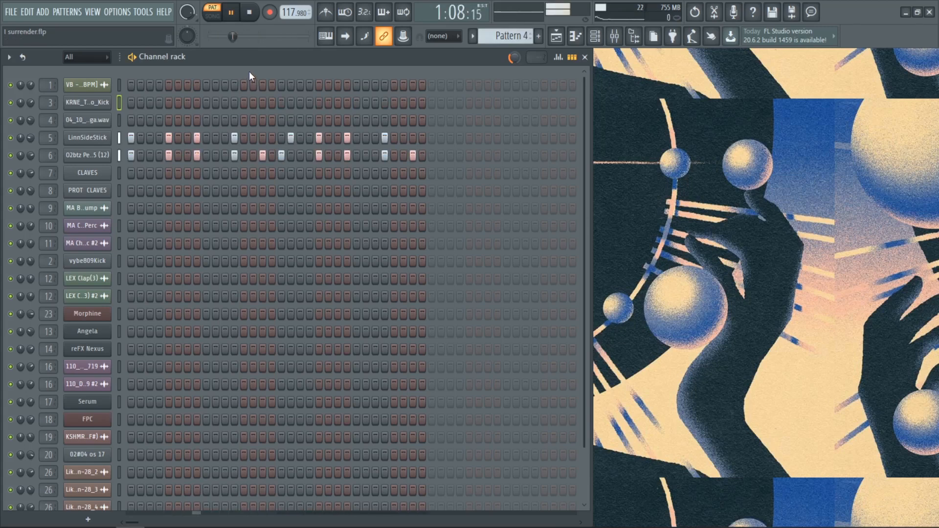
pyautogui.press('space')
# Select Pattern 5 and review its conga notes in the piano roll during playback, then close the piano roll.
pyautogui.scroll(-1, 512, 42)
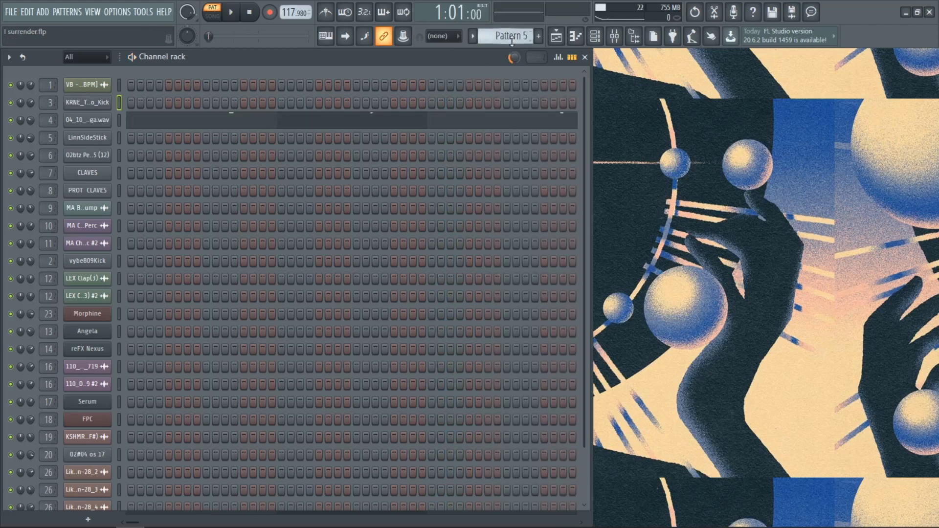
pyautogui.click(172, 130)
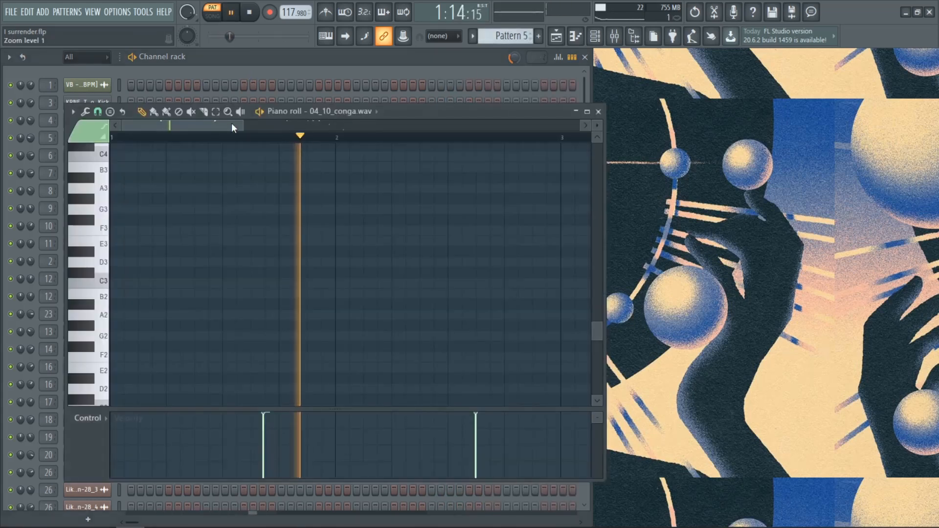
pyautogui.scroll(-1, 258, 248)
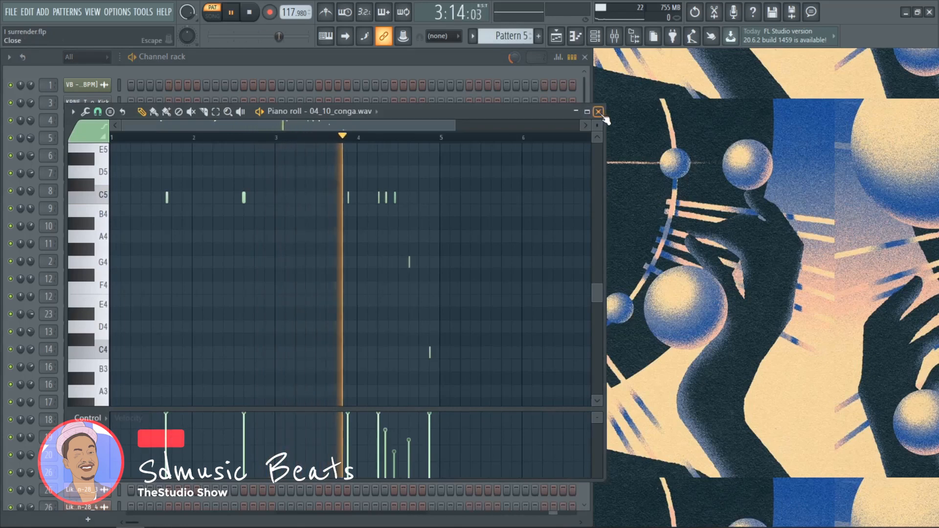
pyautogui.press('space')
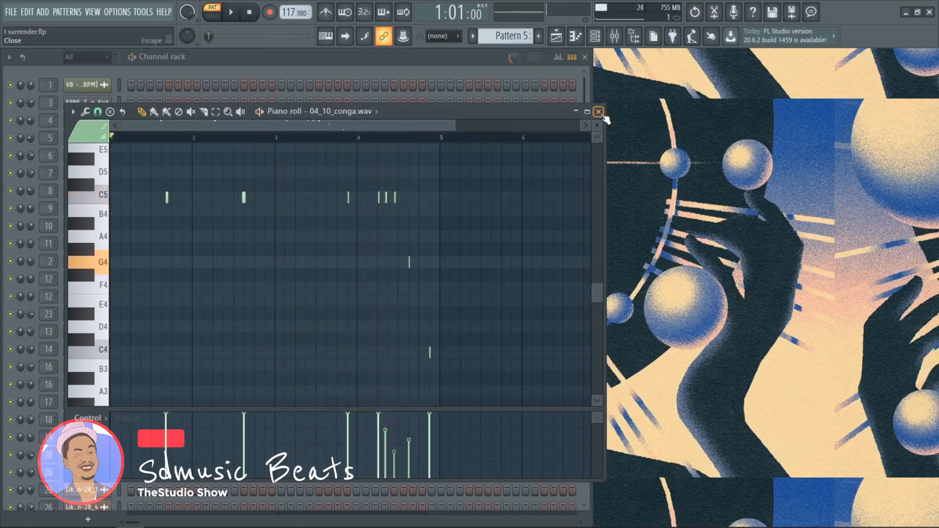
pyautogui.click(599, 111)
# Select Pattern 6 and examine the CLAVES notes in the piano roll while it plays.
pyautogui.scroll(-1, 507, 32)
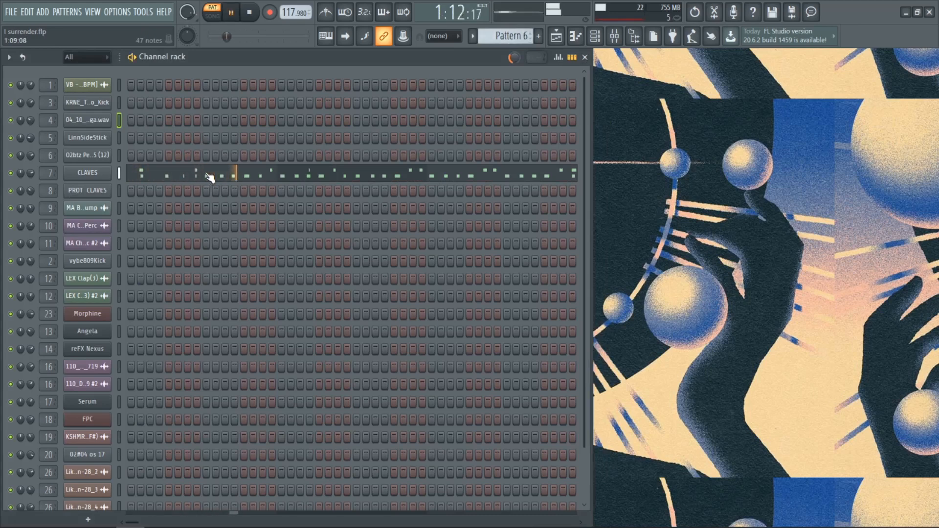
pyautogui.click(183, 176)
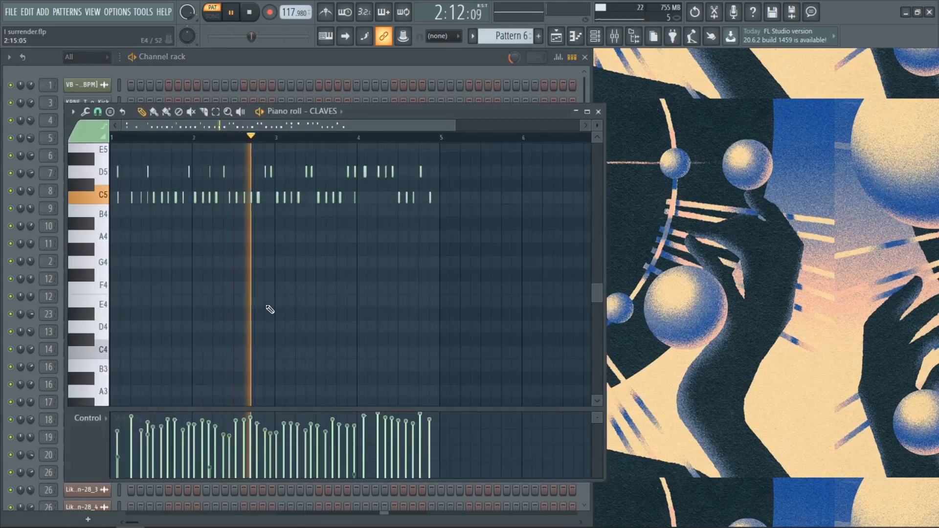
pyautogui.scroll(4, 144, 327)
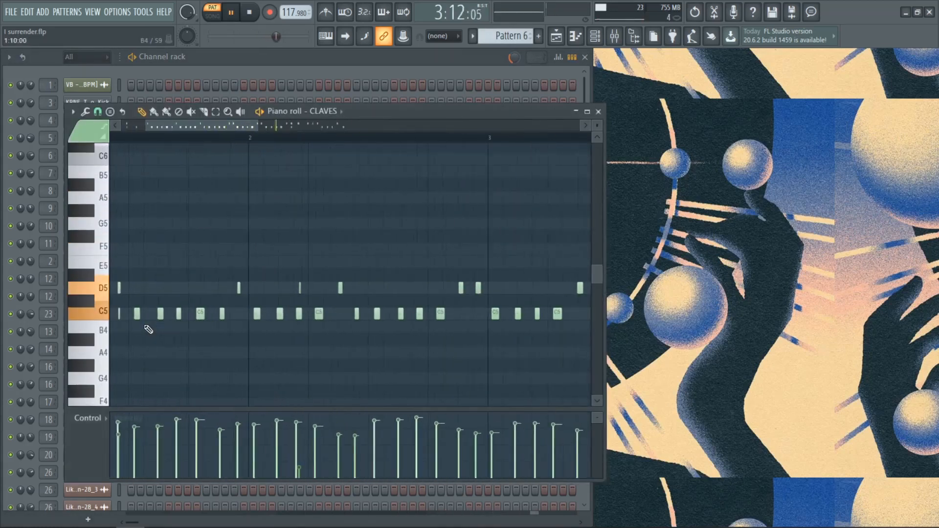
pyautogui.scroll(-3, 145, 327)
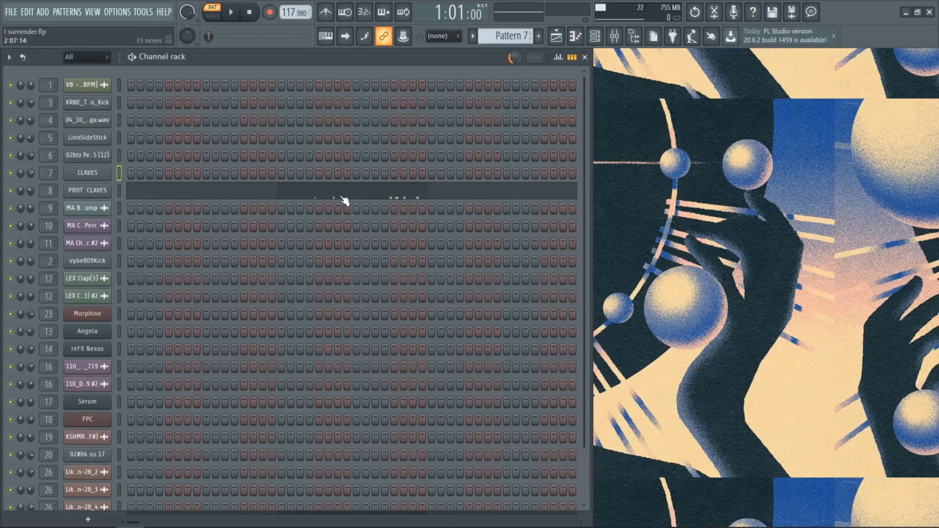
# Open the PROT CLAVES notes of Pattern 7 in the piano roll and audition them.
pyautogui.click(344, 200)
pyautogui.press('space')
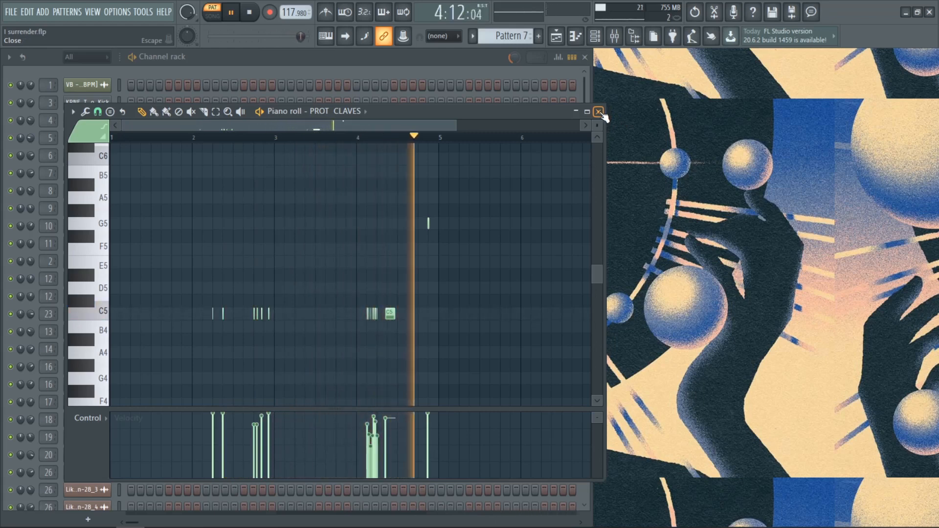
pyautogui.press('space')
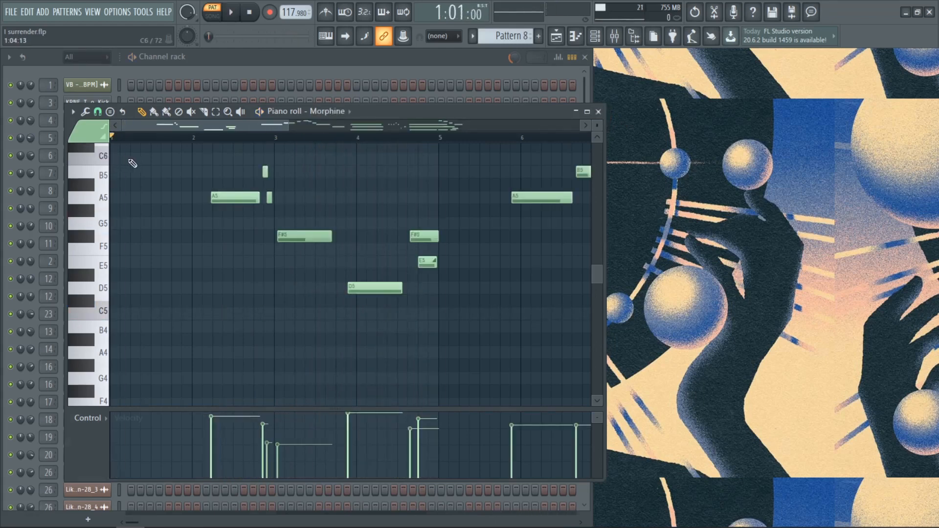
# Examine the Morphine melody and chords of Pattern 8 along the whole piano roll during playback.
pyautogui.scroll(3, 259, 214)
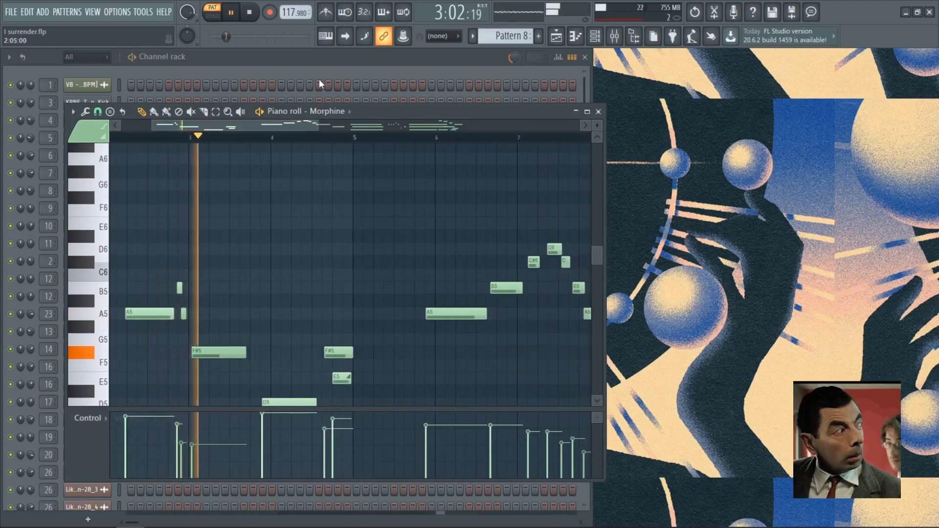
pyautogui.scroll(-2, 310, 203)
pyautogui.moveTo(288, 127); pyautogui.dragTo(415, 139)
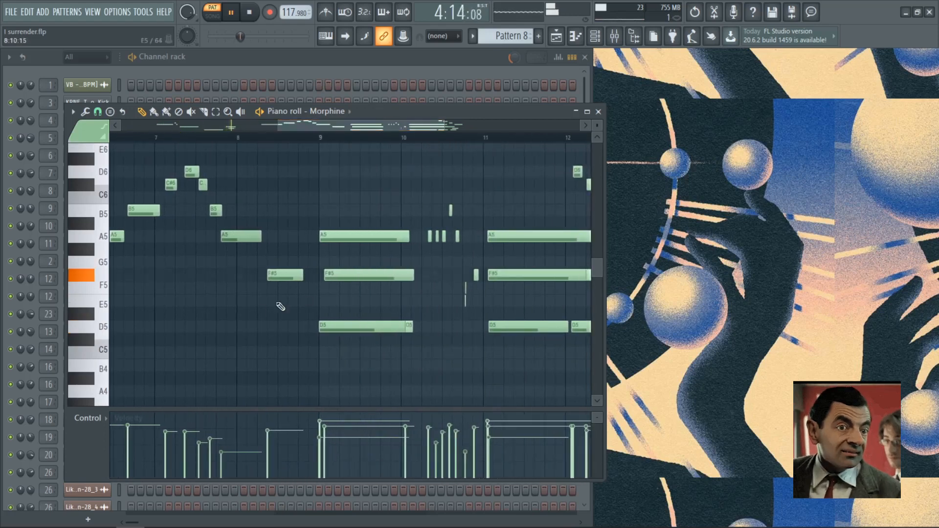
pyautogui.keyDown('ctrl'); pyautogui.rightClick(218, 338); pyautogui.keyUp('ctrl')
pyautogui.scroll(-1, 351, 333)
pyautogui.scroll(4, 563, 347)
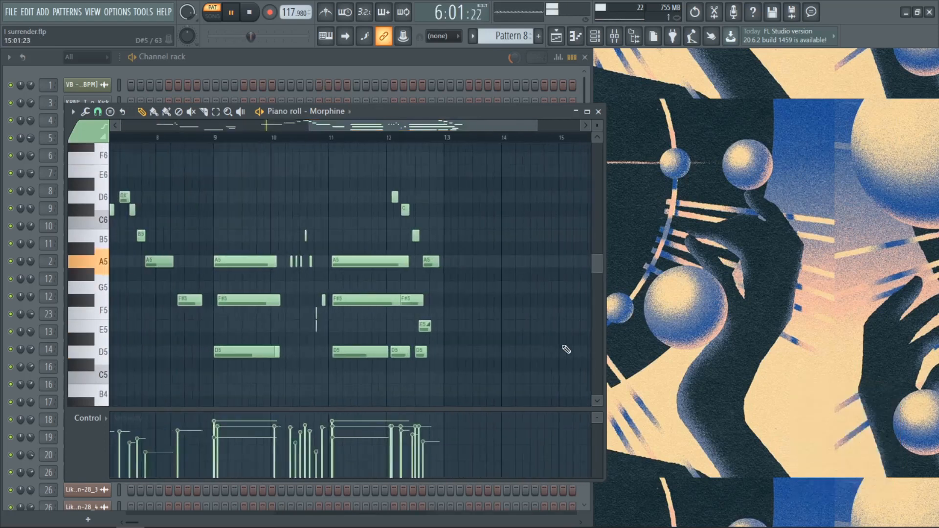
pyautogui.scroll(-2, 492, 336)
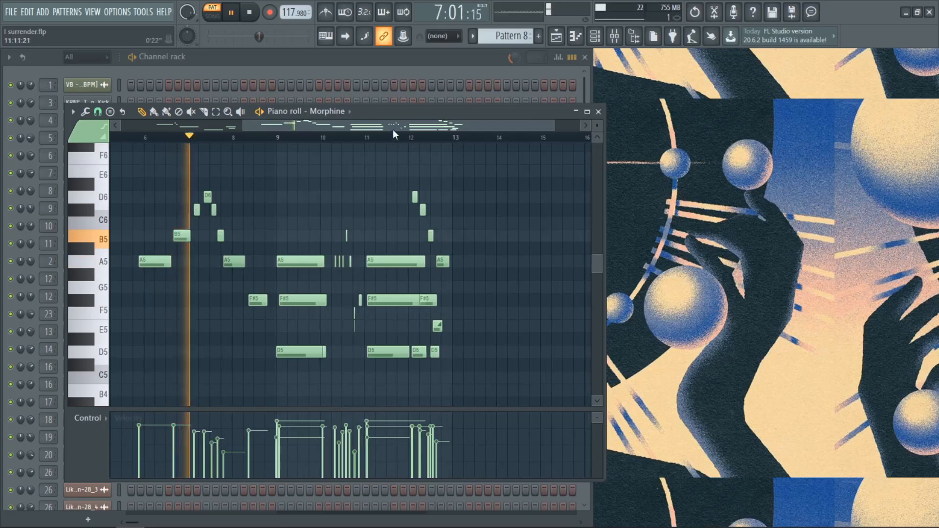
pyautogui.moveTo(394, 128); pyautogui.dragTo(392, 128)
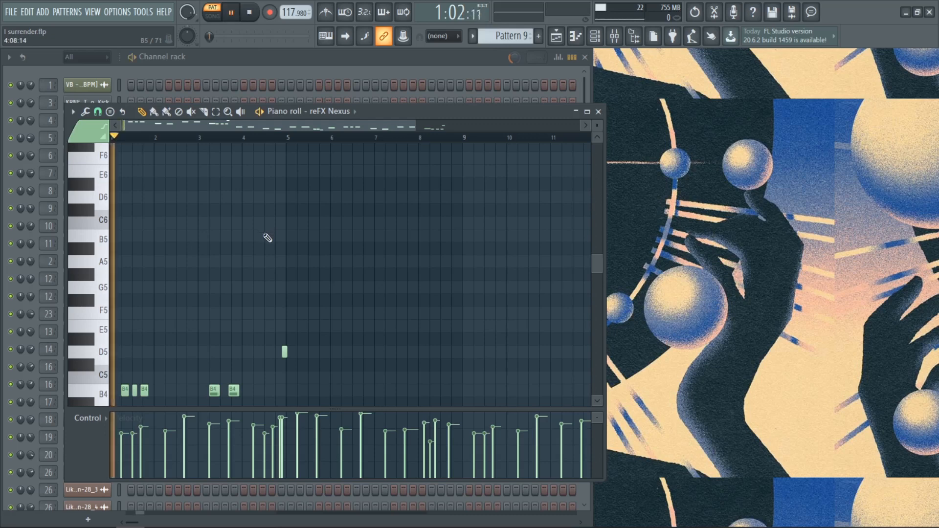
# Review the reFX Nexus notes of Pattern 9 in the piano roll, stop playback and close the piano roll.
pyautogui.scroll(-4, 272, 245)
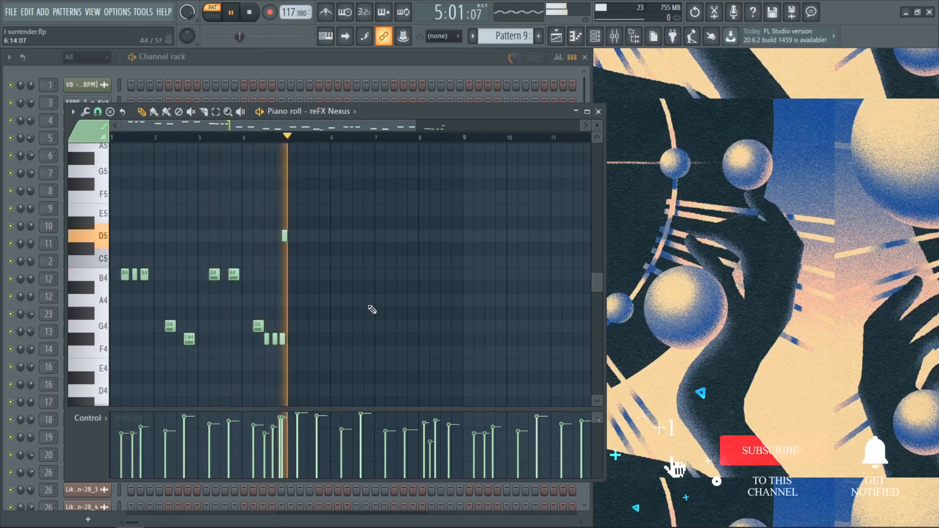
pyautogui.press('space')
pyautogui.click(600, 112)
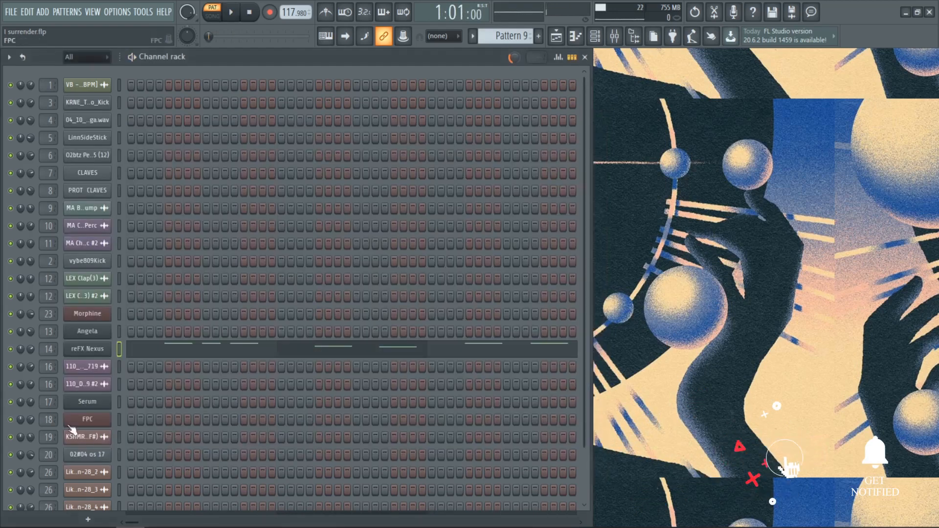
# Open the reFX Nexus instrument of Pattern 9 and show its preset library.
pyautogui.click(87, 351)
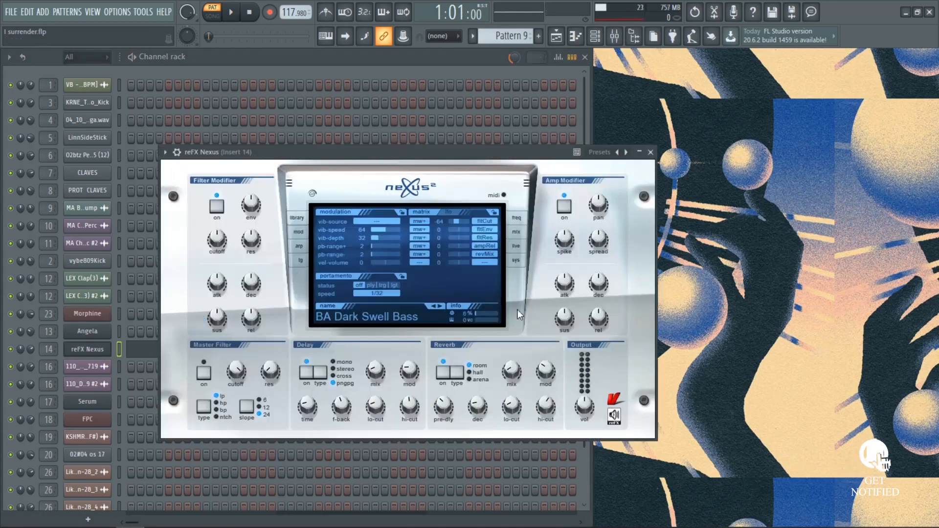
pyautogui.click(292, 219)
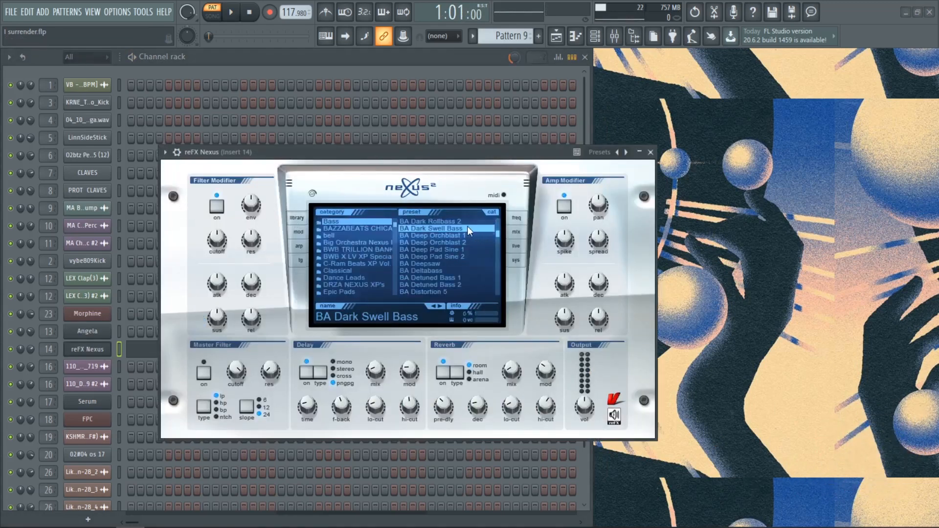
# Close the reFX Nexus window, open the Nexus notes of Pattern 10 in the piano roll and audition them.
pyautogui.click(651, 152)
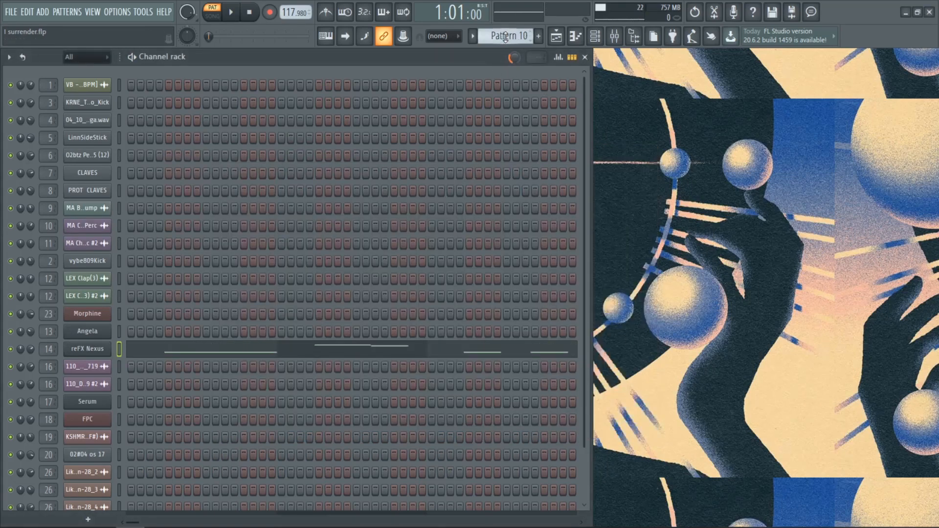
pyautogui.click(183, 358)
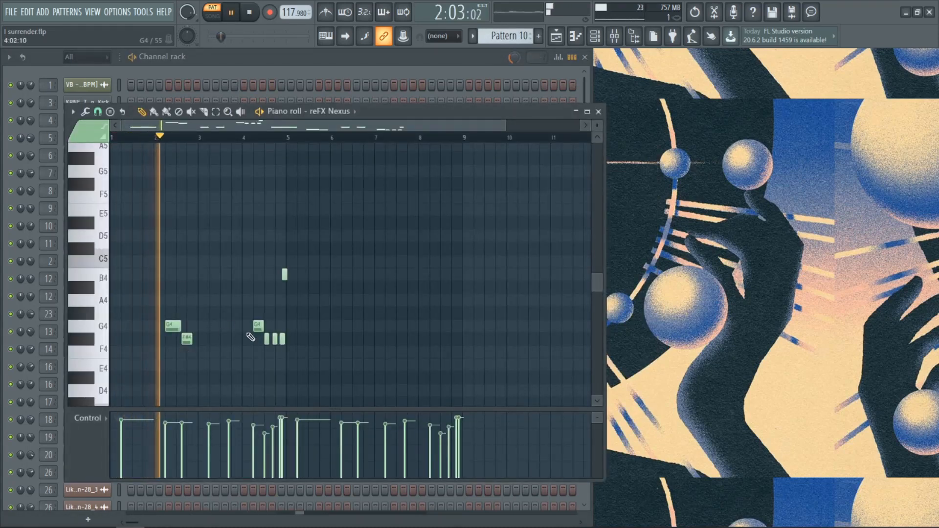
pyautogui.scroll(-3, 495, 292)
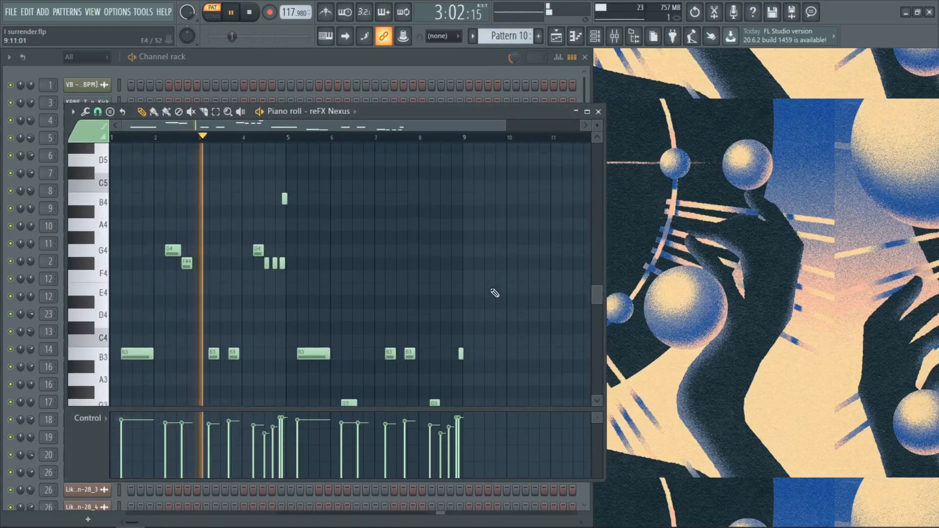
pyautogui.press('space')
pyautogui.scroll(-6, 491, 291)
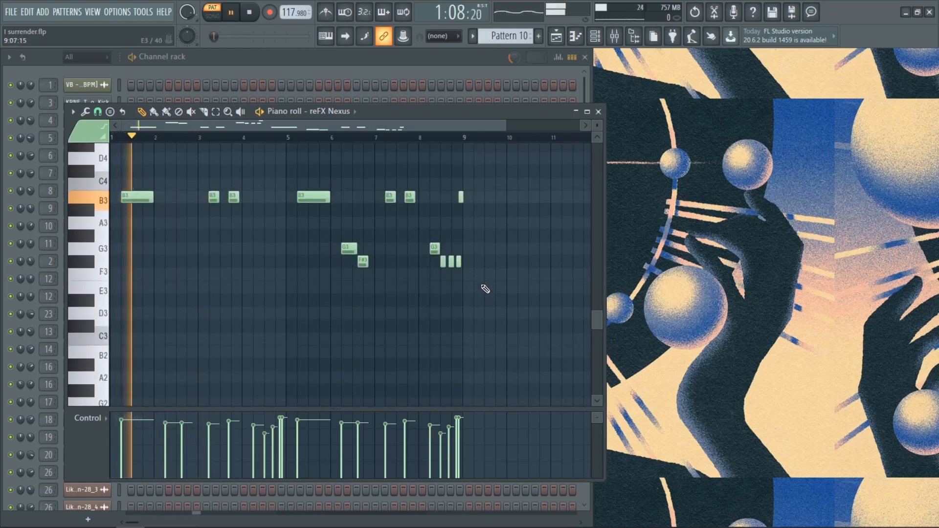
pyautogui.scroll(4, 486, 289)
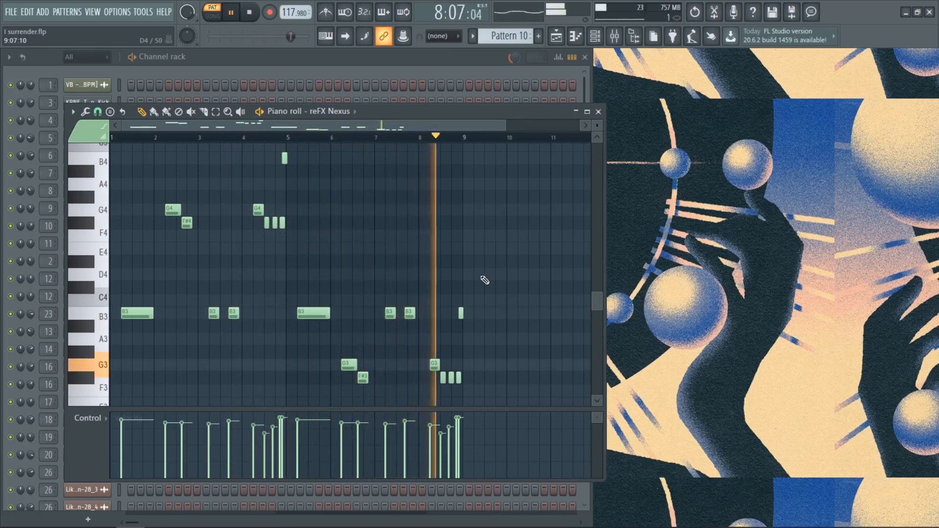
pyautogui.press('space')
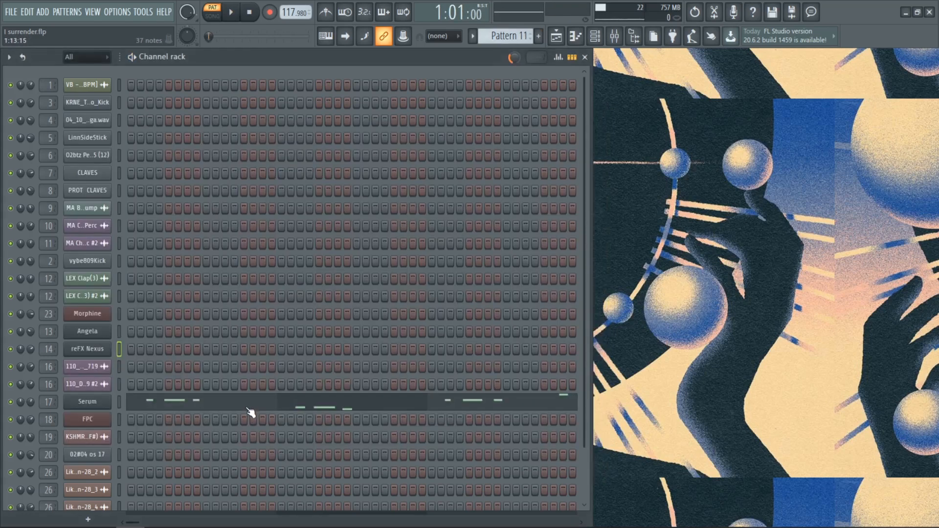
# Open the Serum notes of Pattern 11 in the piano roll, audition them and close the piano roll.
pyautogui.click(248, 408)
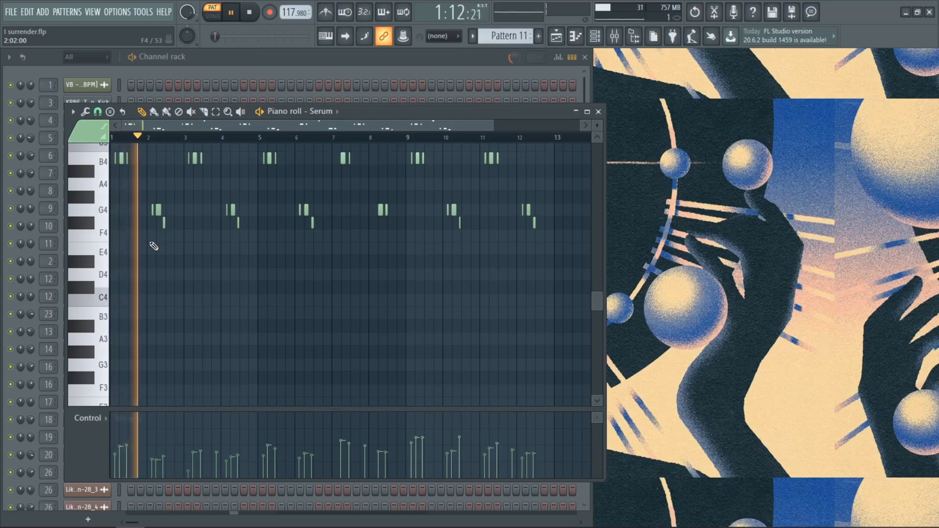
pyautogui.scroll(3, 313, 311)
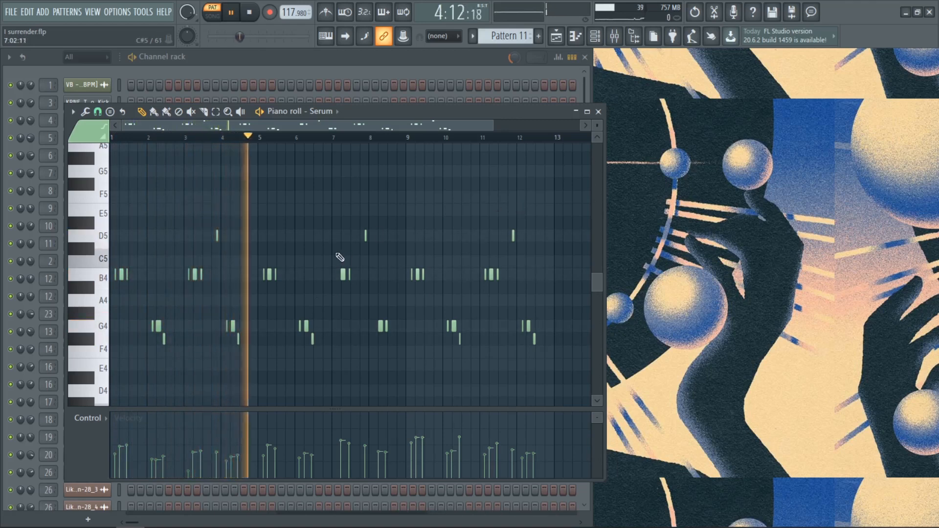
pyautogui.press('space')
pyautogui.press('F7')
# Switch to Pattern 12, open its vybe809Kick notes in the piano roll and play them.
pyautogui.scroll(-1, 512, 39)
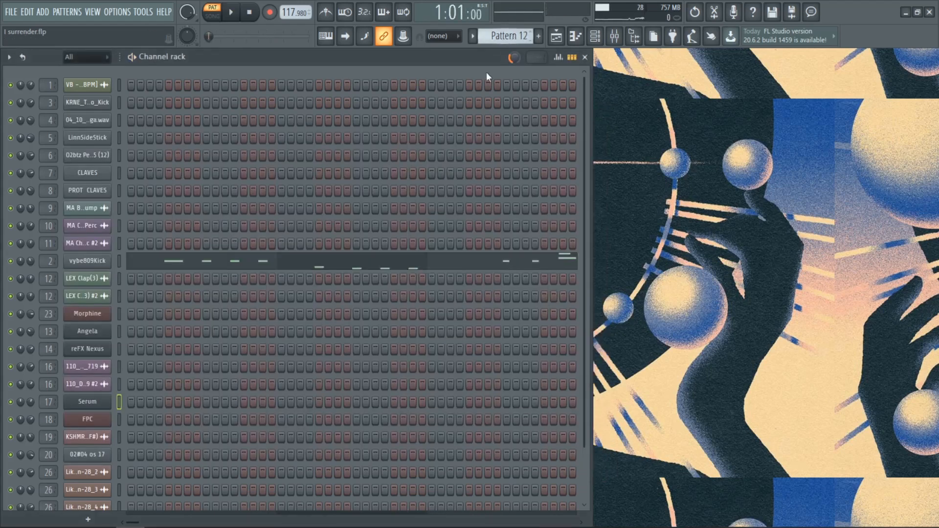
pyautogui.click(174, 268)
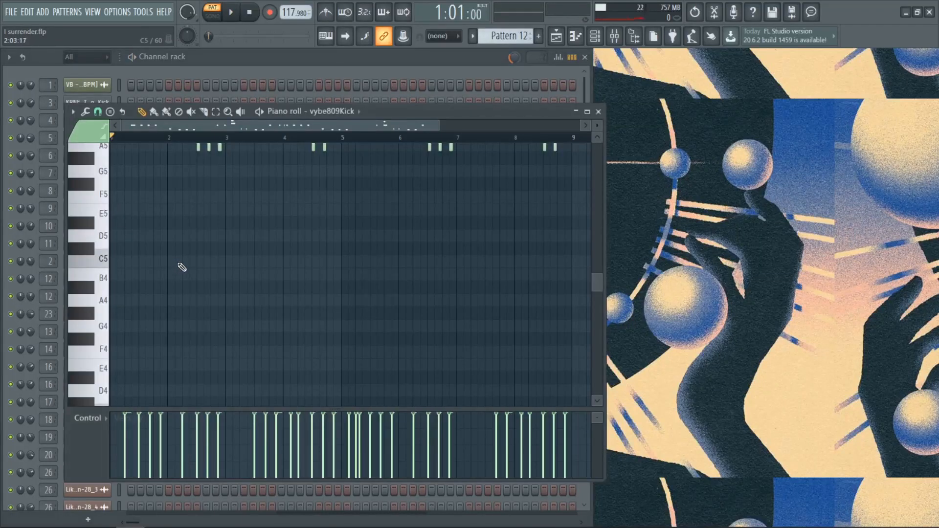
pyautogui.scroll(3, 182, 267)
pyautogui.press('space')
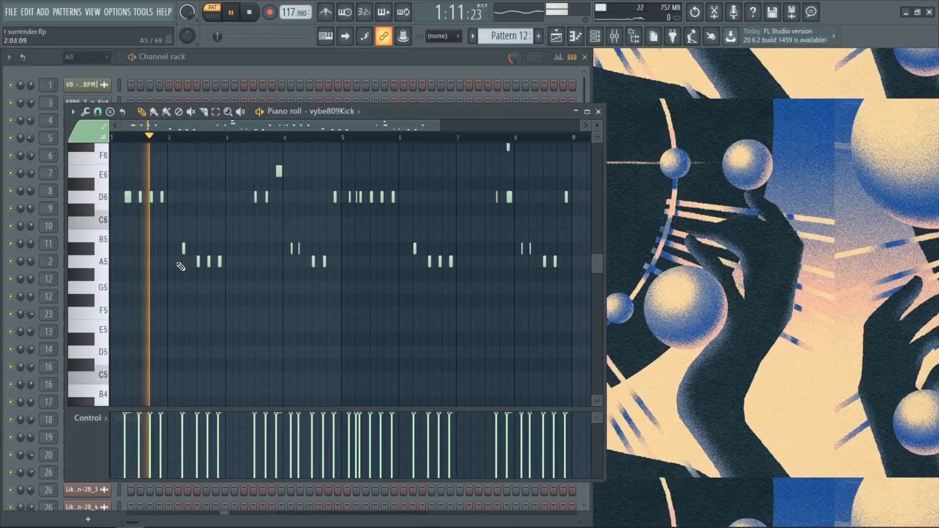
pyautogui.scroll(-2, 145, 274)
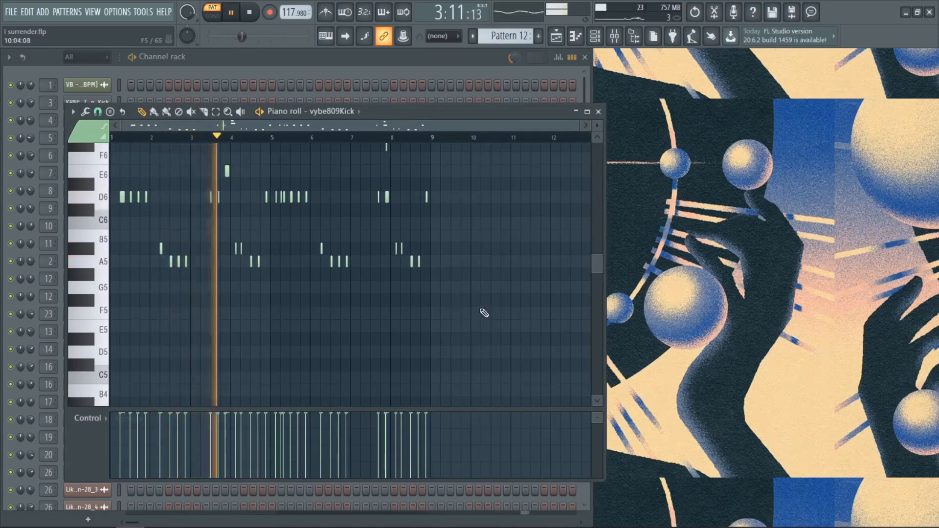
# Inspect the high vybe809Kick notes just before bar 4 up close, stop playback and close the piano roll.
pyautogui.scroll(2, 483, 314)
pyautogui.scroll(1, 228, 226)
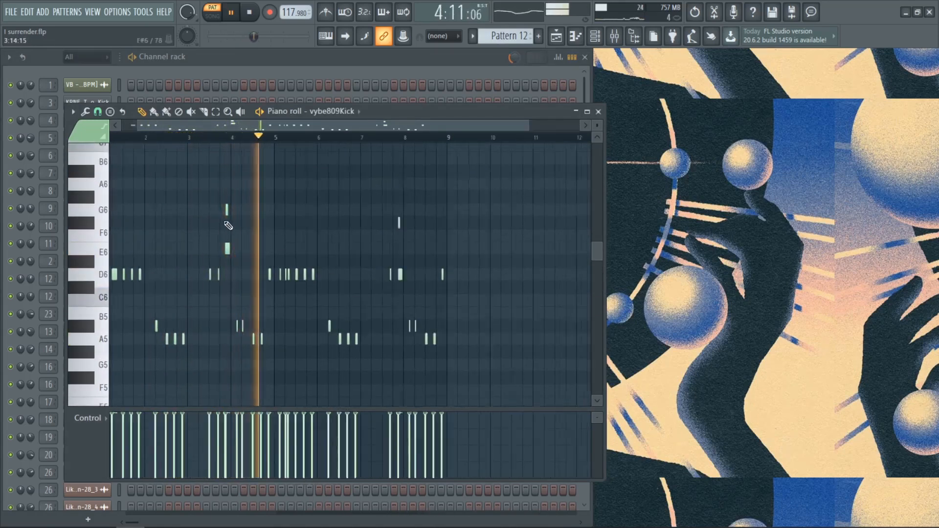
pyautogui.scroll(4, 228, 226)
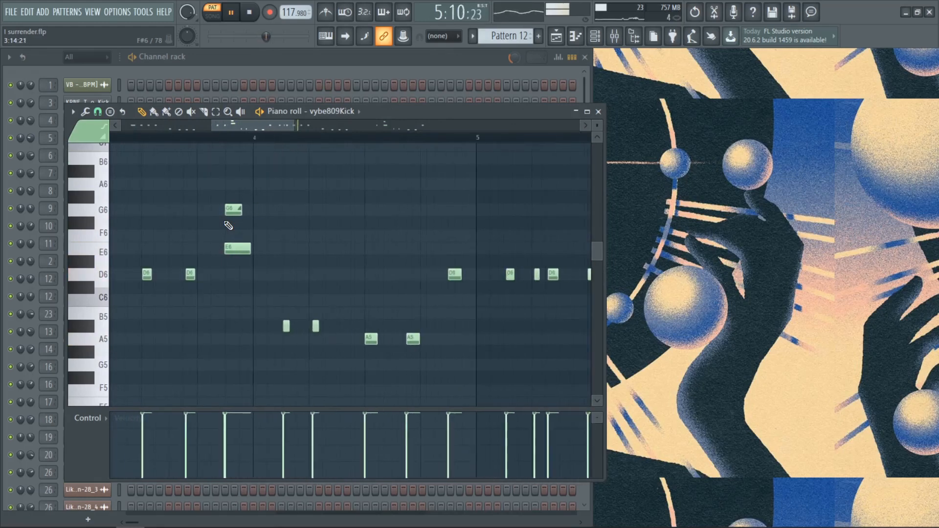
pyautogui.scroll(-5, 229, 225)
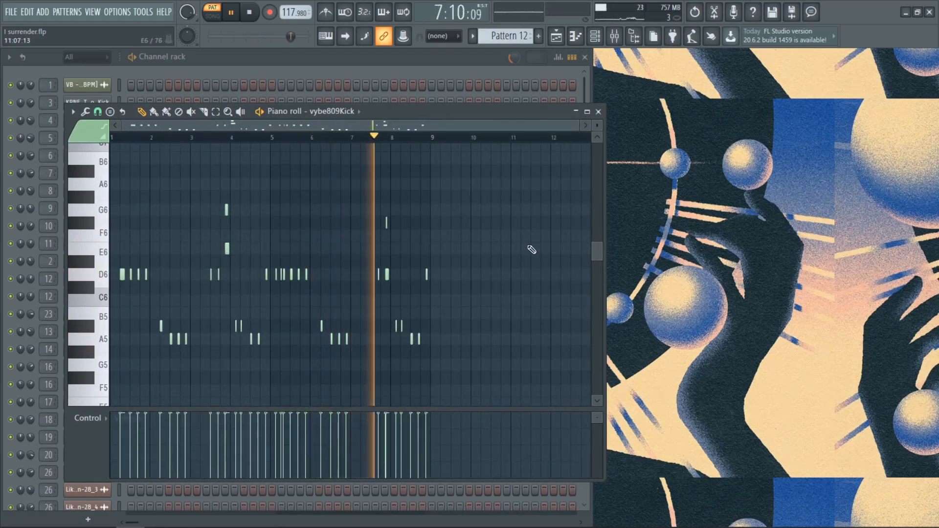
pyautogui.press('space')
pyautogui.click(599, 112)
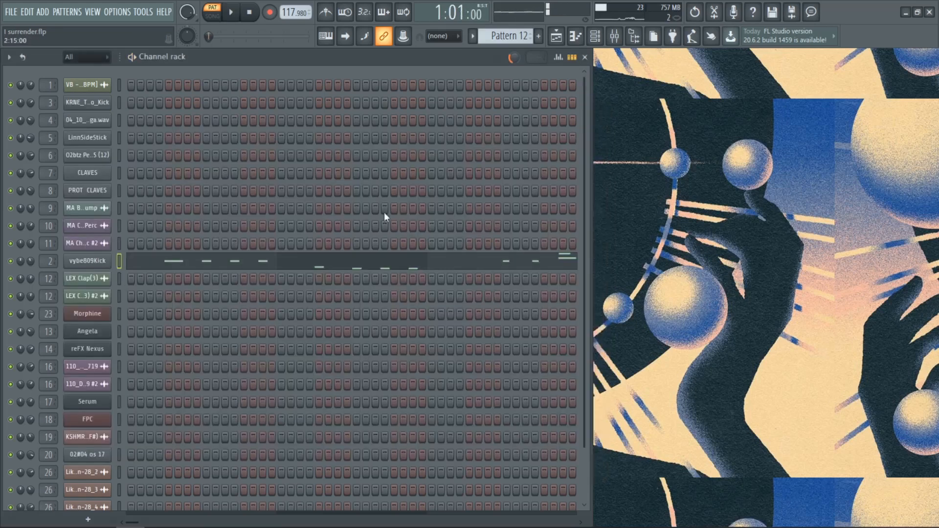
# Review the volume envelope and sample settings of the vybe809Kick channel, closing its window when done.
pyautogui.click(87, 261)
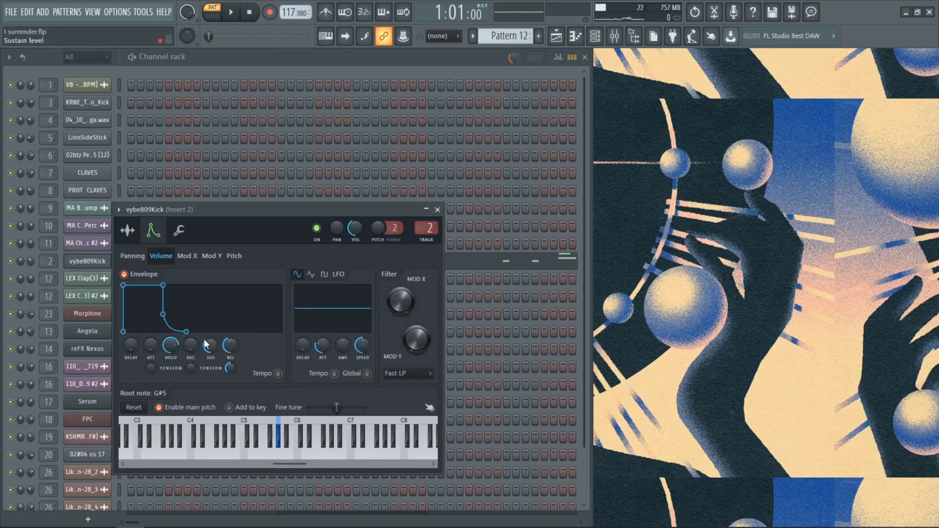
pyautogui.click(128, 231)
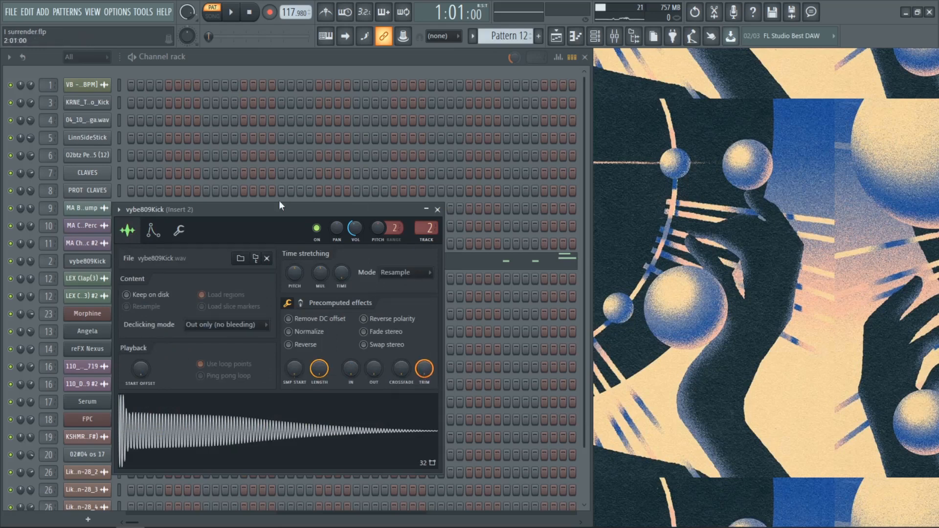
pyautogui.click(438, 210)
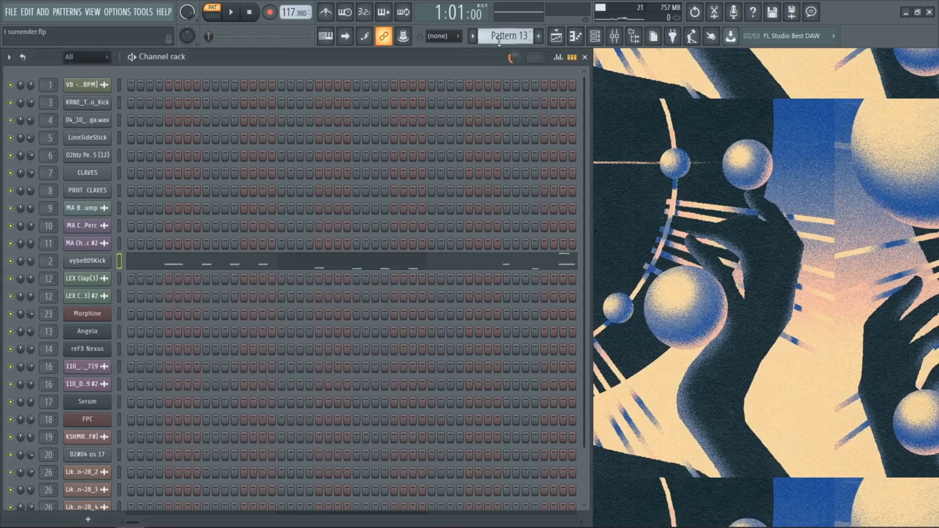
# Open the vybe809Kick notes of Pattern 13 in the piano roll, audition them and close the piano roll.
pyautogui.click(206, 267)
pyautogui.press('space')
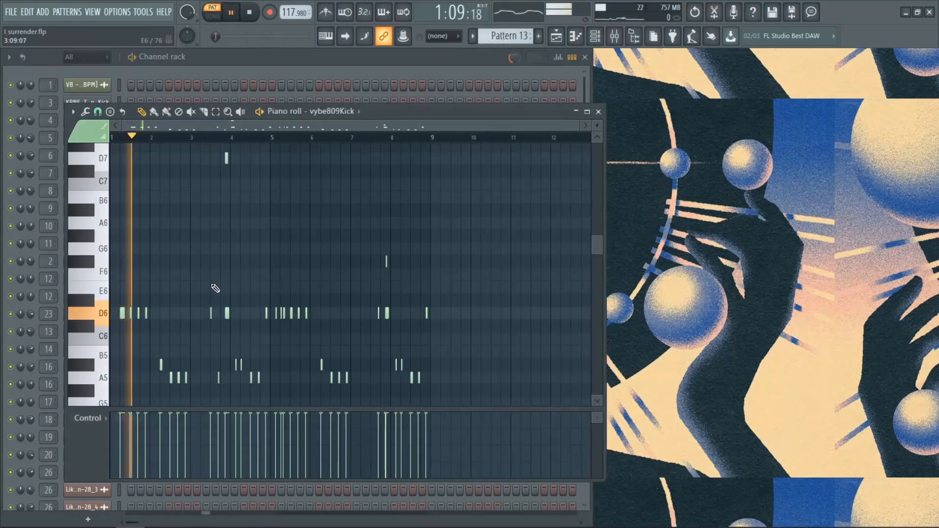
pyautogui.scroll(-2, 235, 286)
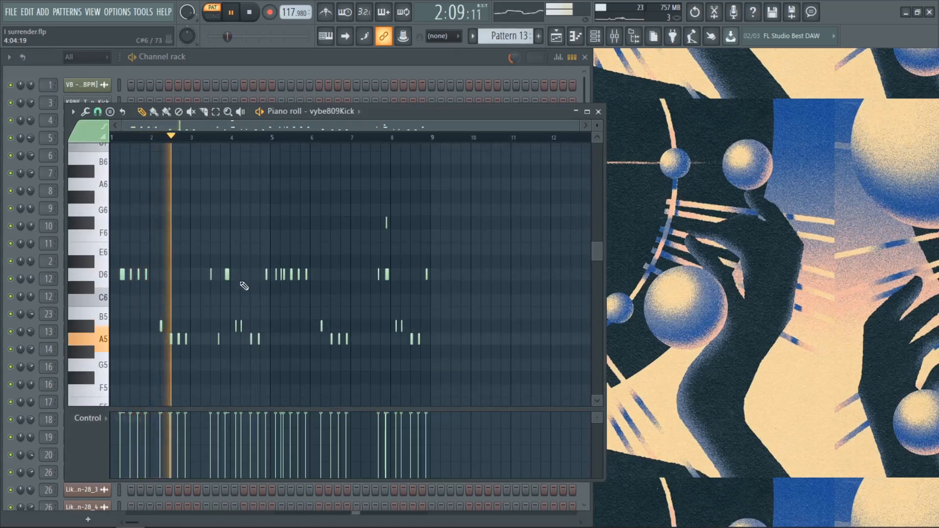
pyautogui.scroll(2, 244, 286)
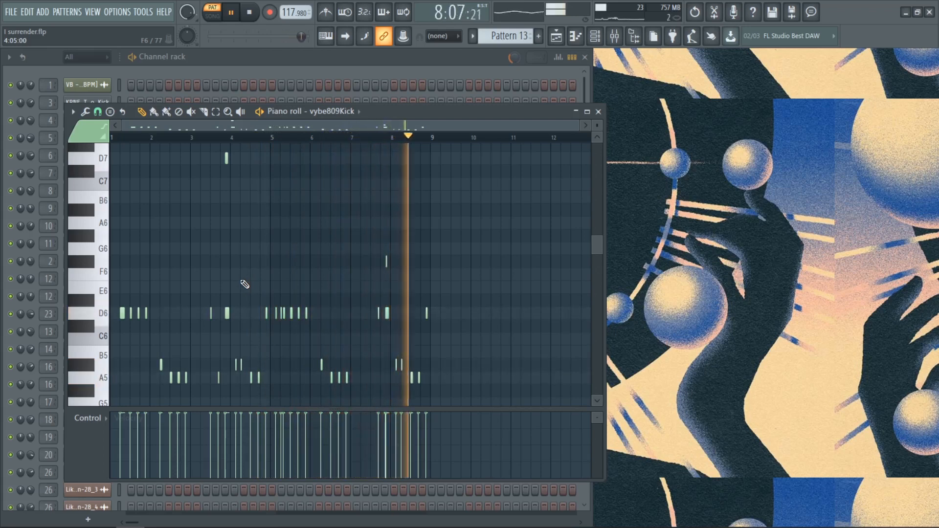
pyautogui.press('space')
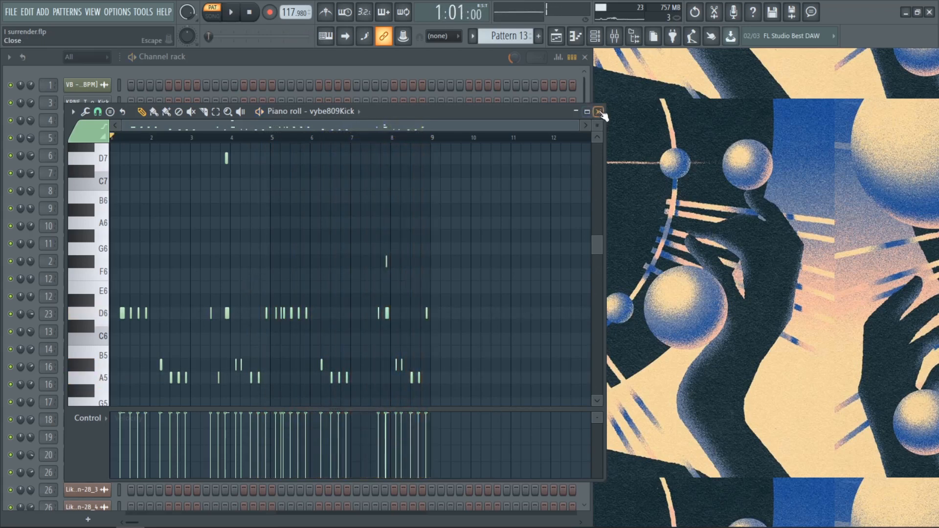
pyautogui.click(598, 111)
# Show the mixer, audition Pattern 13 there, and review the Fruity parametric EQ 2 curve on Insert 2.
pyautogui.click(615, 37)
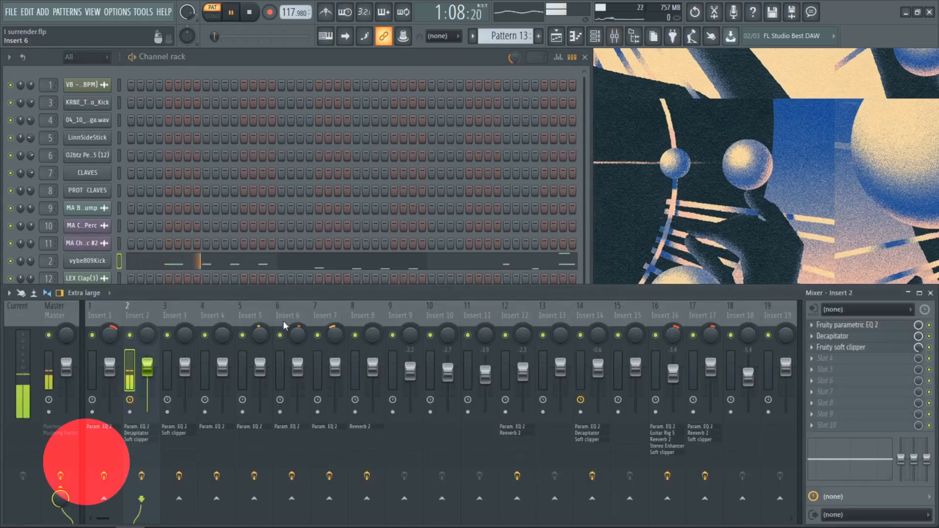
pyautogui.press('space')
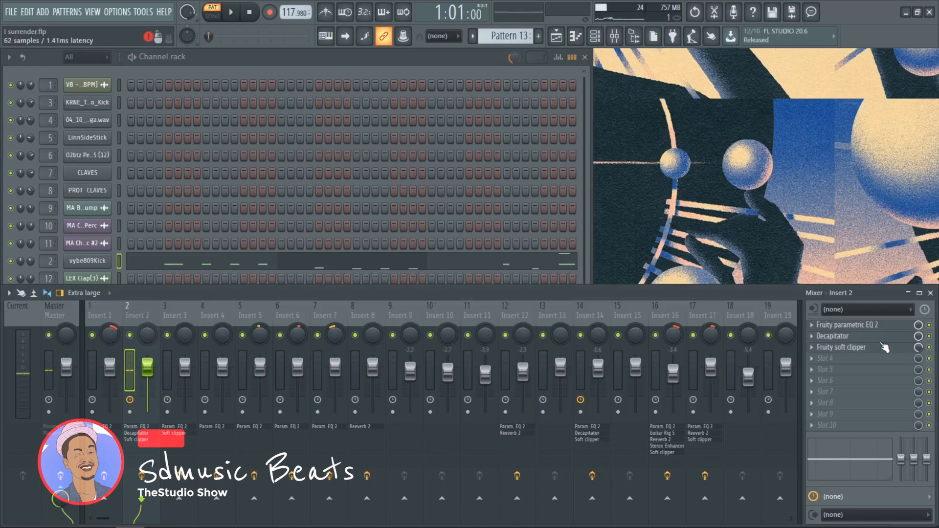
pyautogui.click(854, 327)
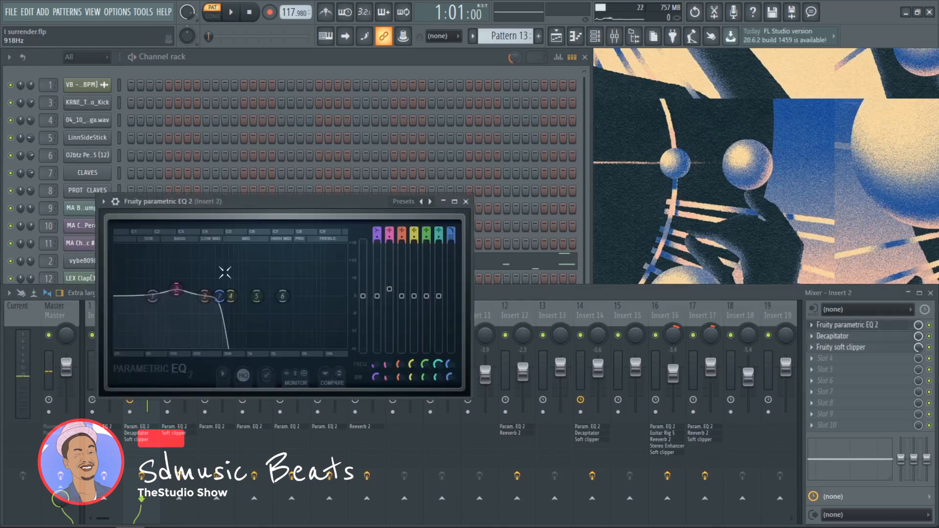
pyautogui.click(466, 201)
# Open the Decapitator on Insert 2, nudge its Drive to about 7.6 and close the plugin.
pyautogui.click(833, 337)
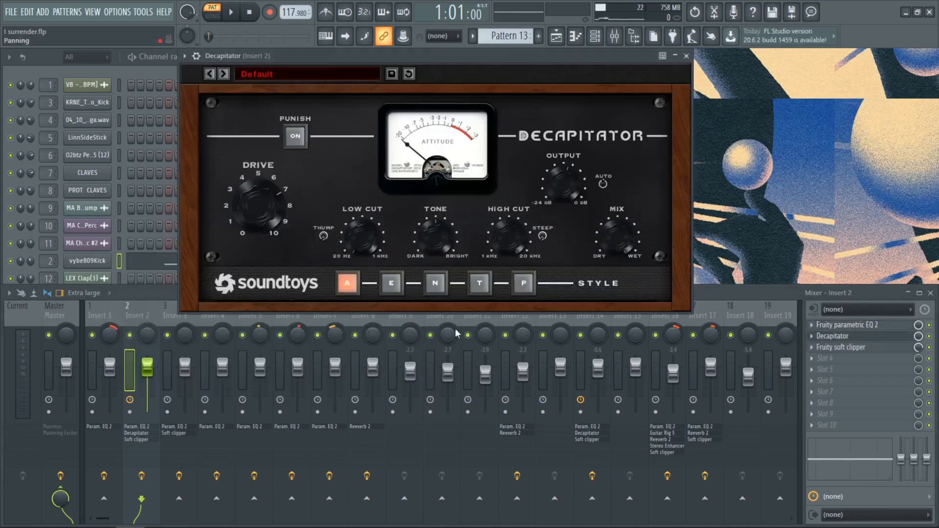
pyautogui.moveTo(443, 58); pyautogui.dragTo(417, 78)
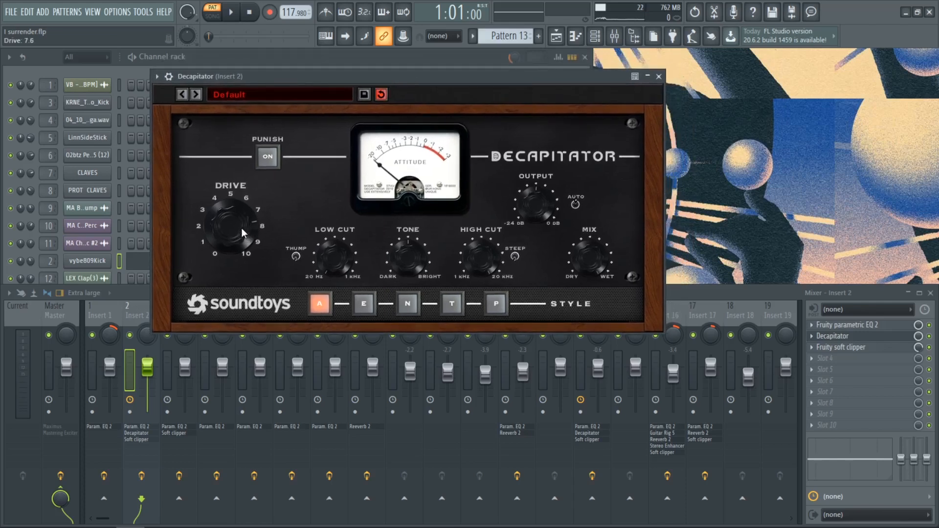
pyautogui.moveTo(241, 233); pyautogui.dragTo(242, 235)
pyautogui.click(659, 77)
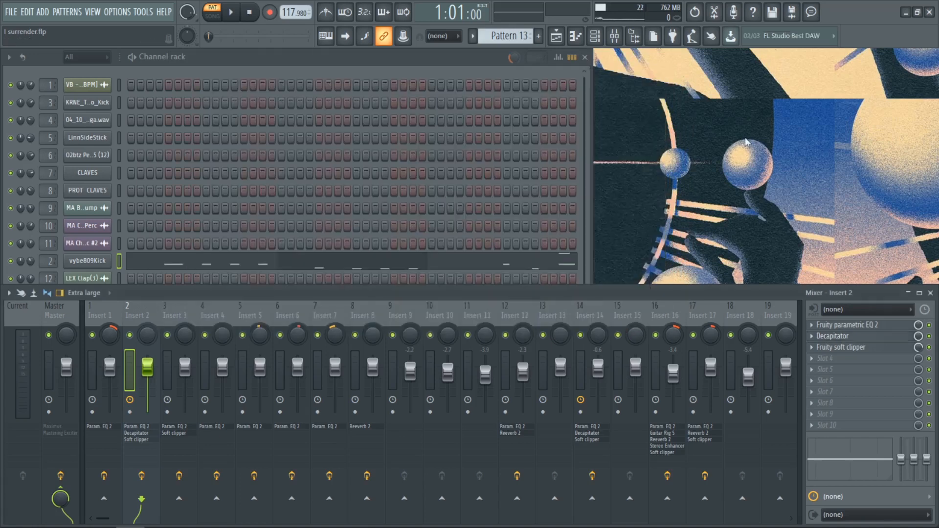
# Review the Fruity soft clipper settings on Insert 2 and close the plugin.
pyautogui.click(859, 348)
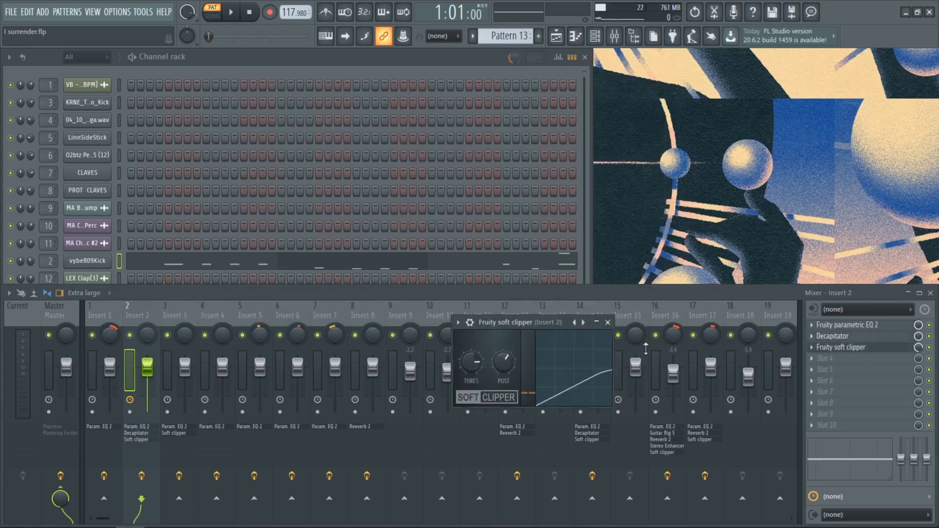
pyautogui.moveTo(519, 326); pyautogui.dragTo(459, 319)
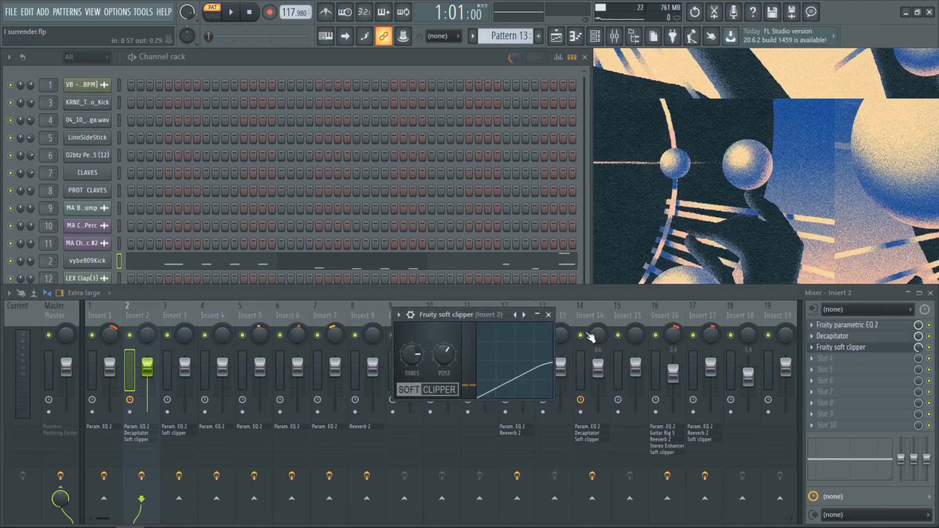
pyautogui.click(549, 315)
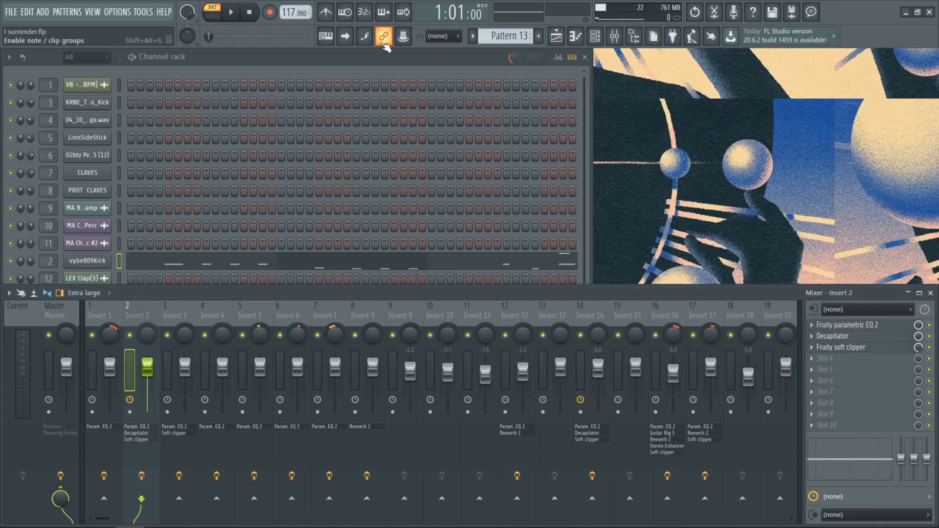
# Switch to Pattern 14, bring the channel rack forward and open the FPC drum notes in the piano roll.
pyautogui.scroll(-1, 513, 34)
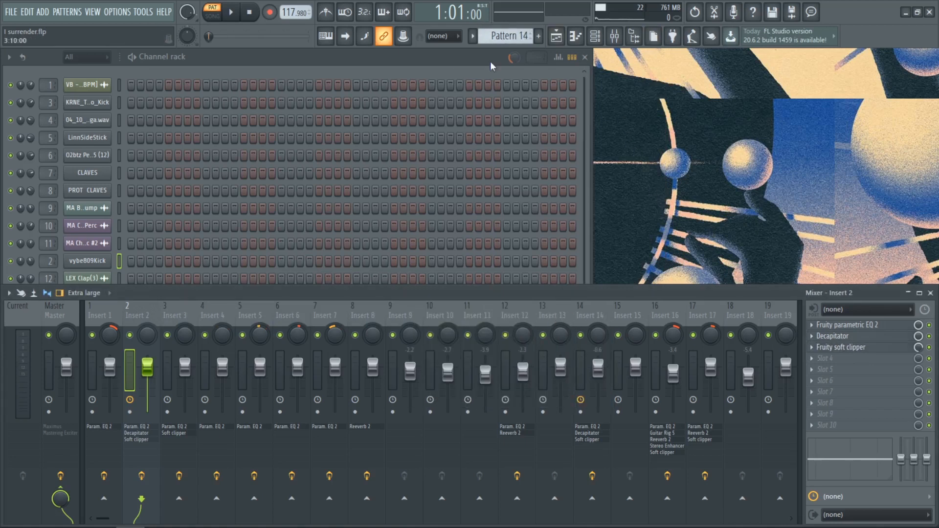
pyautogui.click(396, 61)
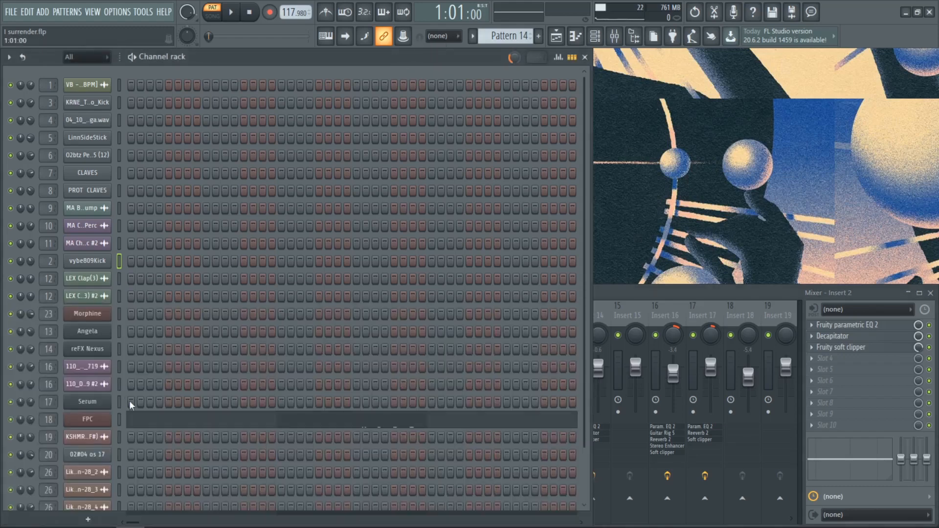
pyautogui.click(241, 424)
pyautogui.scroll(-3, 241, 307)
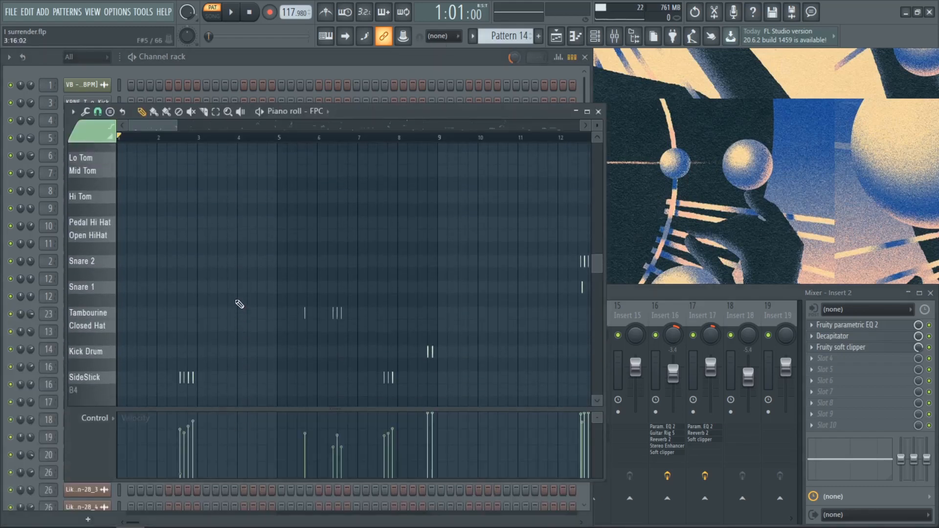
# Examine the full length of Pattern 14's FPC drum notes in the piano roll, audition them and close the piano roll.
pyautogui.scroll(2, 239, 304)
pyautogui.scroll(-4, 236, 303)
pyautogui.keyDown('ctrl'); pyautogui.scroll(-3, 168, 274); pyautogui.keyUp('ctrl')
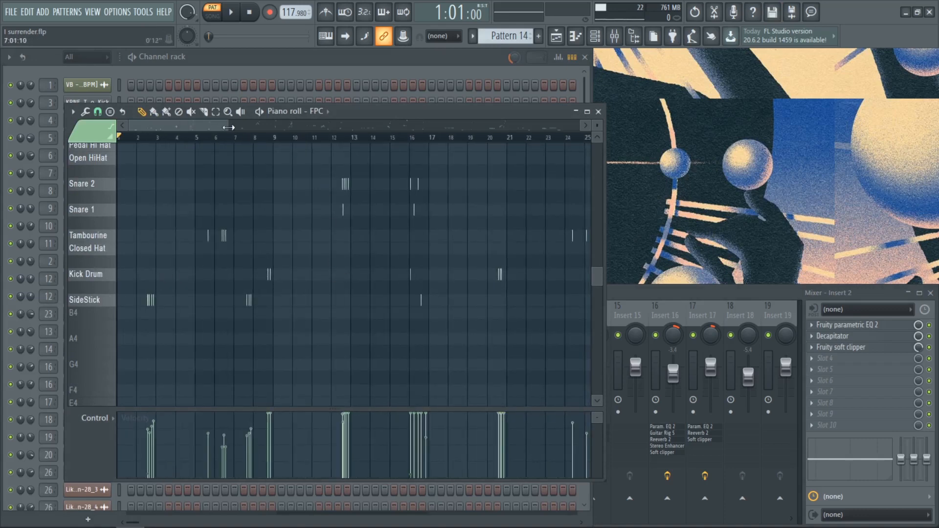
pyautogui.moveTo(228, 127); pyautogui.dragTo(580, 127)
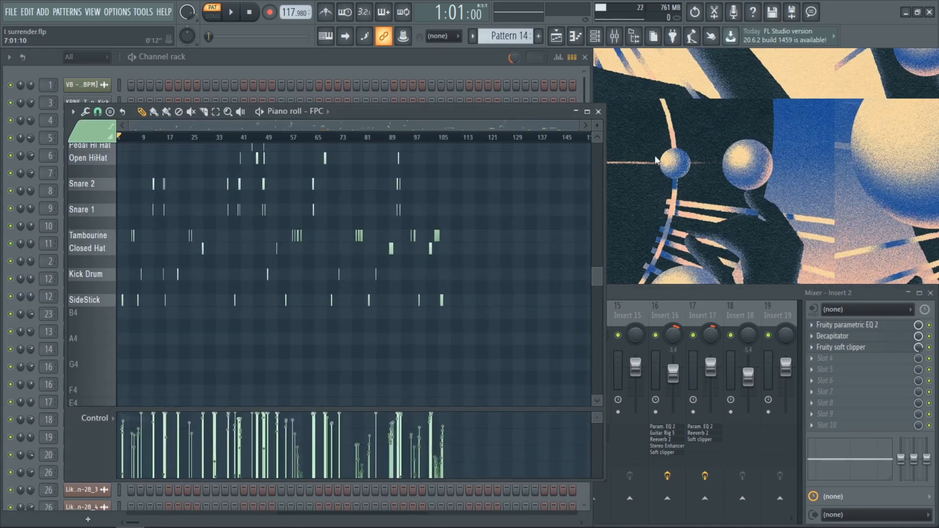
pyautogui.scroll(6, 472, 174)
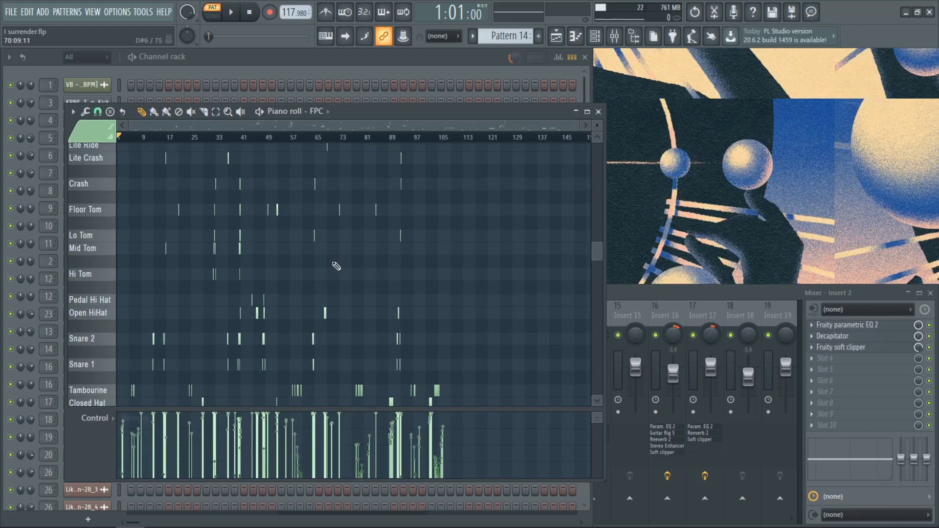
pyautogui.keyDown('ctrl'); pyautogui.rightClick(333, 262); pyautogui.keyUp('ctrl')
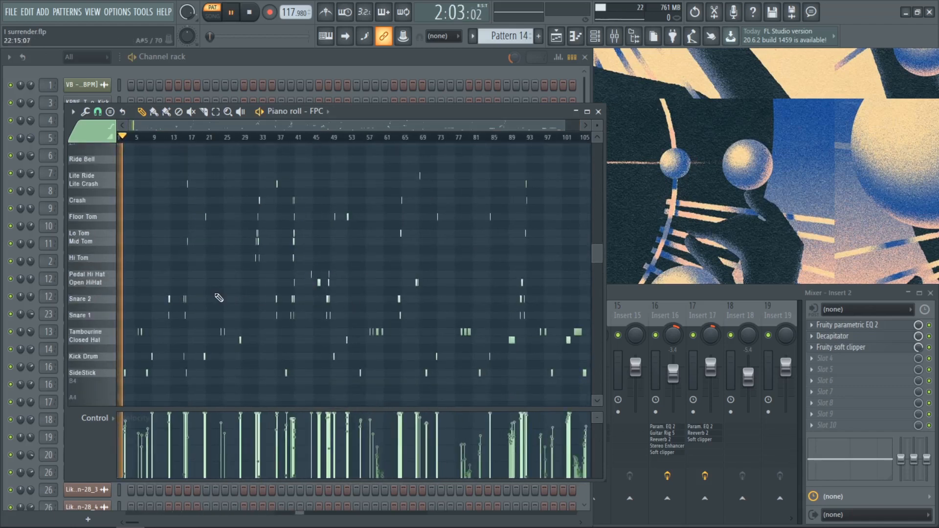
pyautogui.click(598, 112)
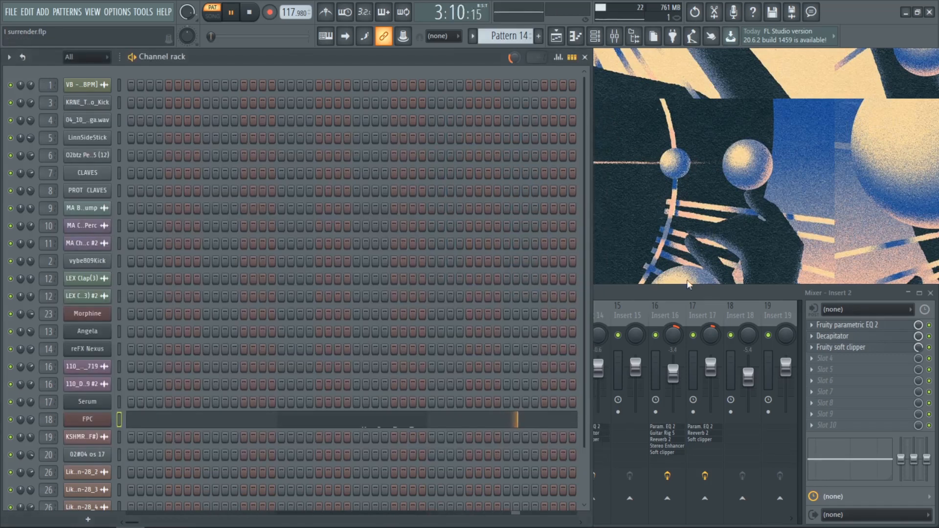
# Open the FPC drum machine and audition its Crash, Lite Crash, Lite Ride, Ride Bell and tom pads.
pyautogui.click(89, 420)
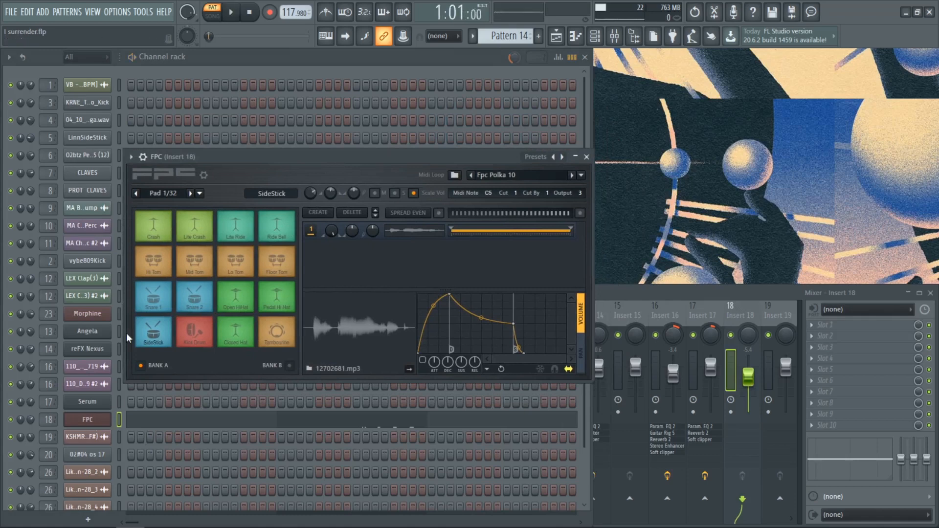
pyautogui.click(156, 237)
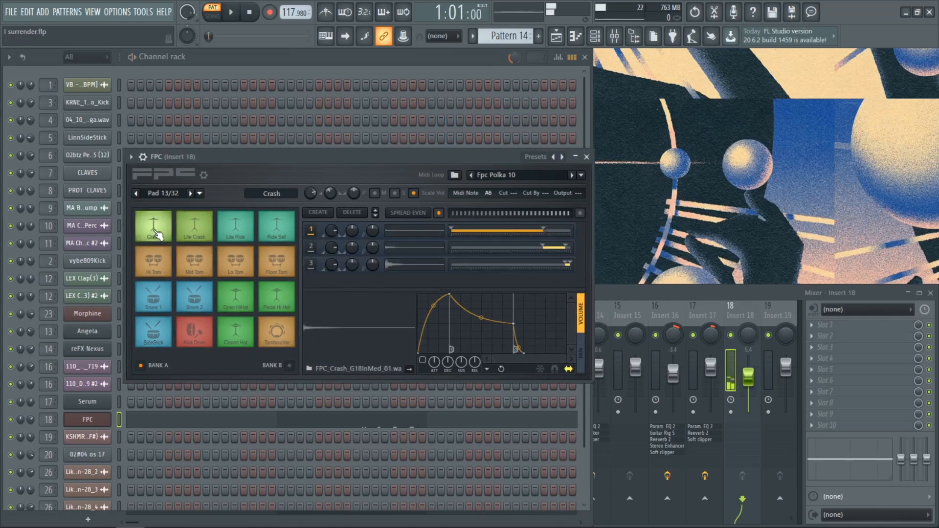
pyautogui.click(191, 236)
pyautogui.click(235, 232)
pyautogui.click(275, 226)
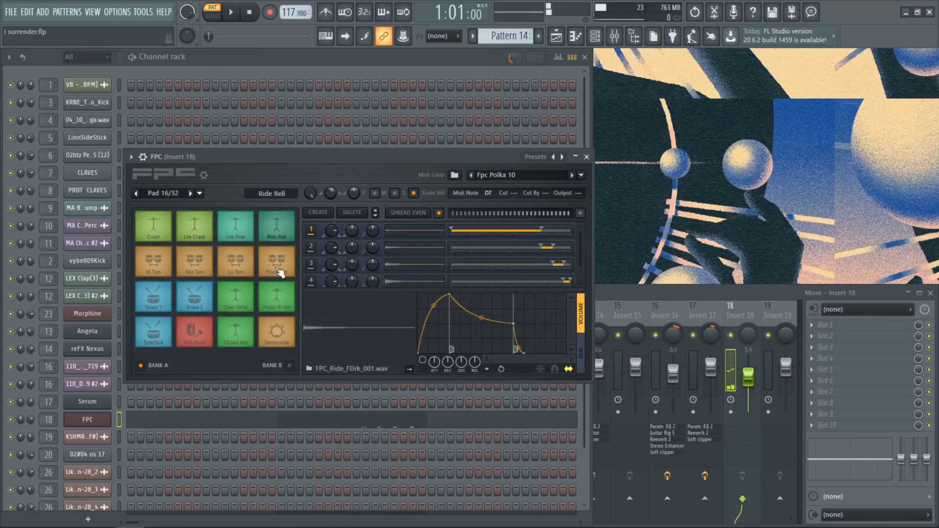
pyautogui.click(274, 266)
pyautogui.click(236, 265)
pyautogui.click(182, 267)
pyautogui.click(156, 267)
# Audition the Snare 1, Snare 2, SideStick, Kick Drum, Closed Hat and Tambourine pads and close FPC.
pyautogui.click(156, 299)
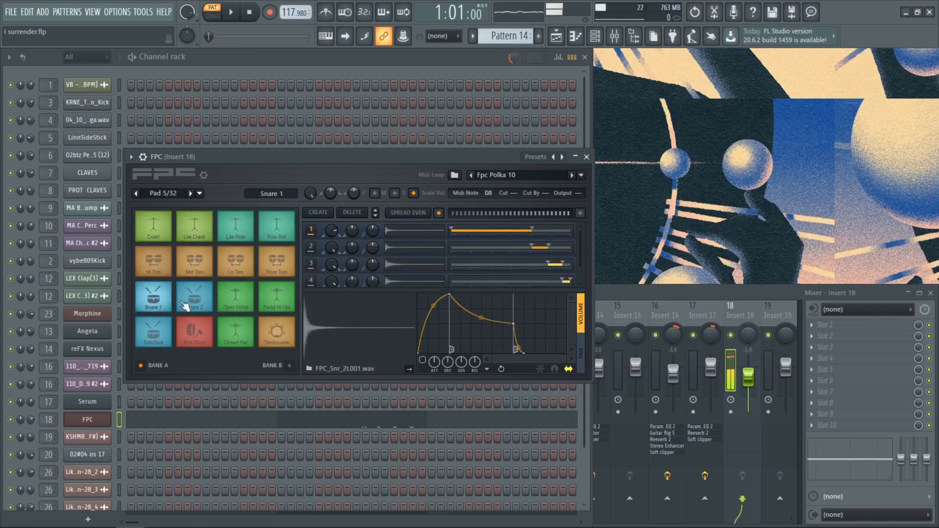
pyautogui.click(187, 302)
pyautogui.click(165, 338)
pyautogui.click(196, 336)
pyautogui.click(237, 335)
pyautogui.click(274, 330)
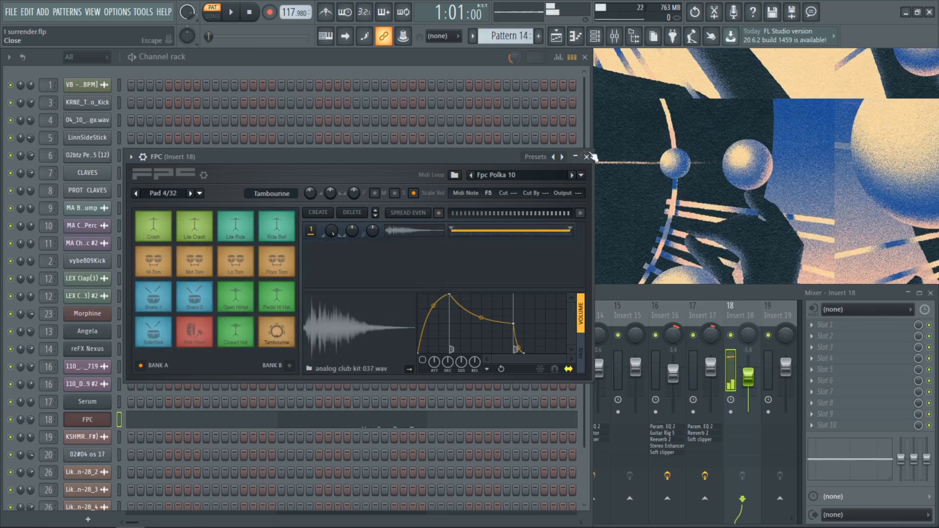
pyautogui.click(587, 157)
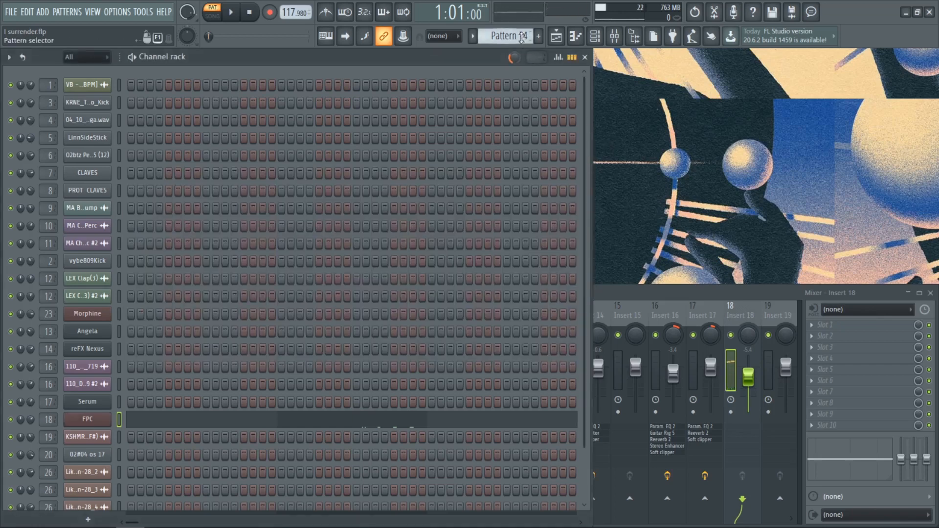
# Switch to Pattern 15, audition it and review the main settings of the Angela Sytrus instrument.
pyautogui.scroll(-1, 521, 38)
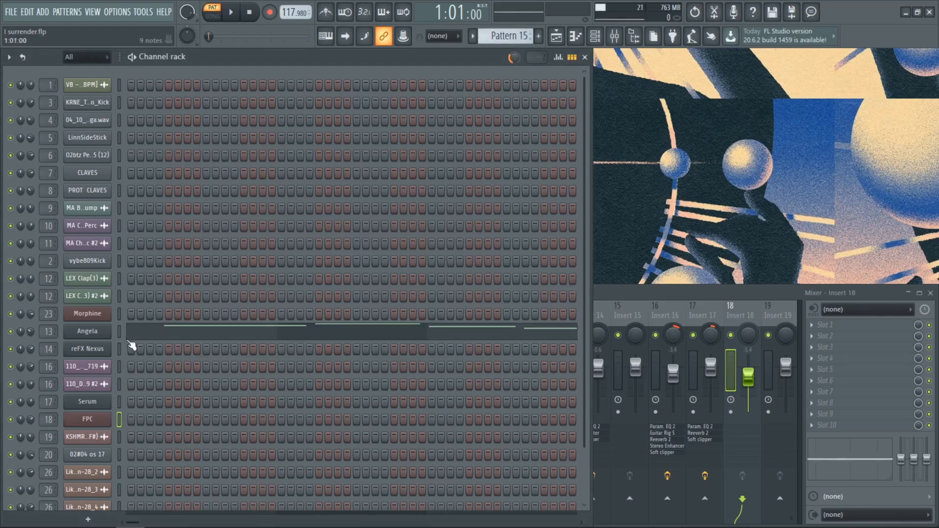
pyautogui.click(91, 337)
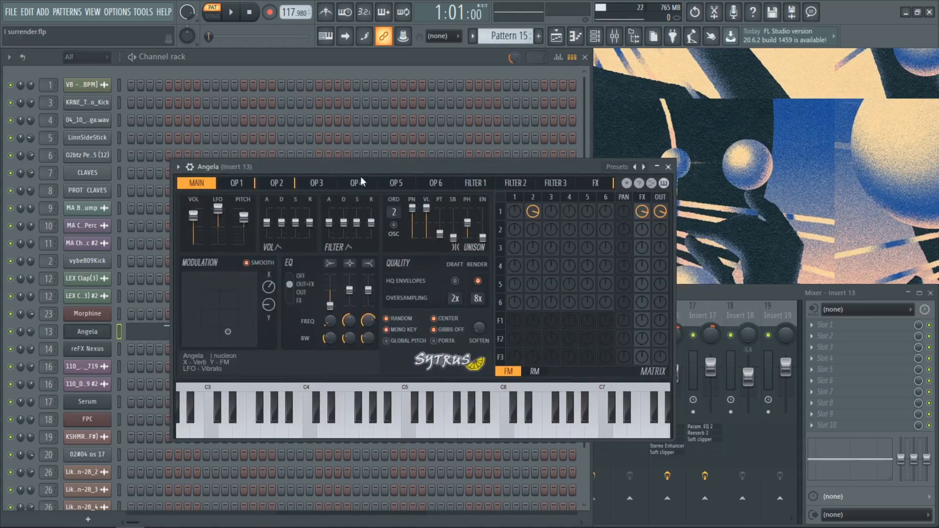
pyautogui.click(669, 167)
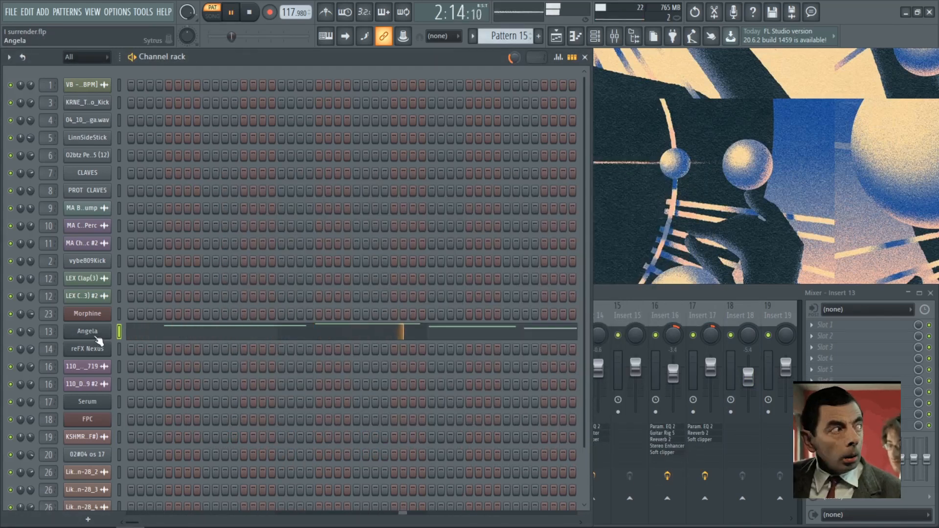
pyautogui.press('space')
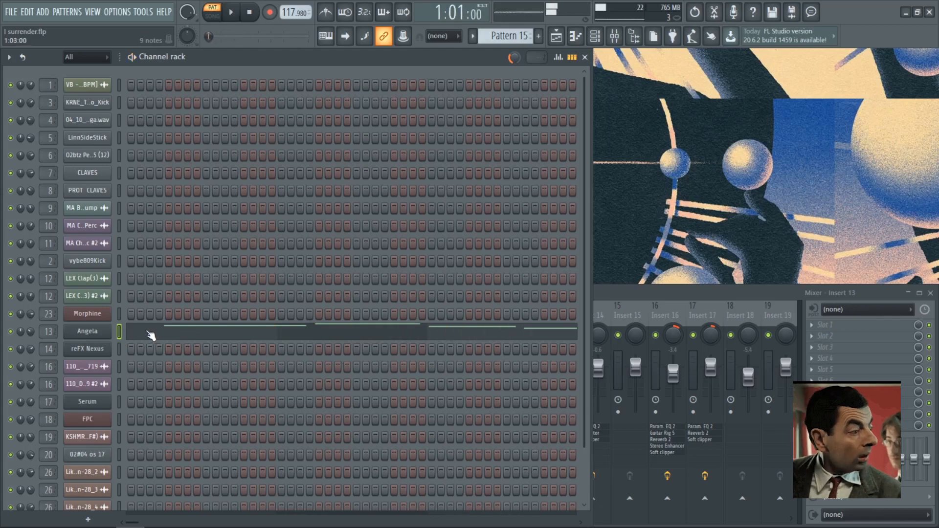
pyautogui.click(86, 332)
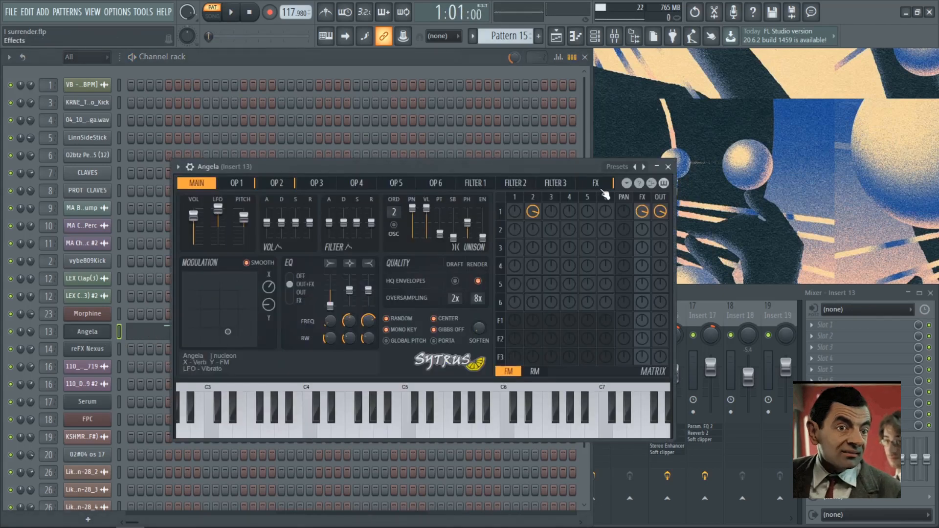
pyautogui.click(668, 167)
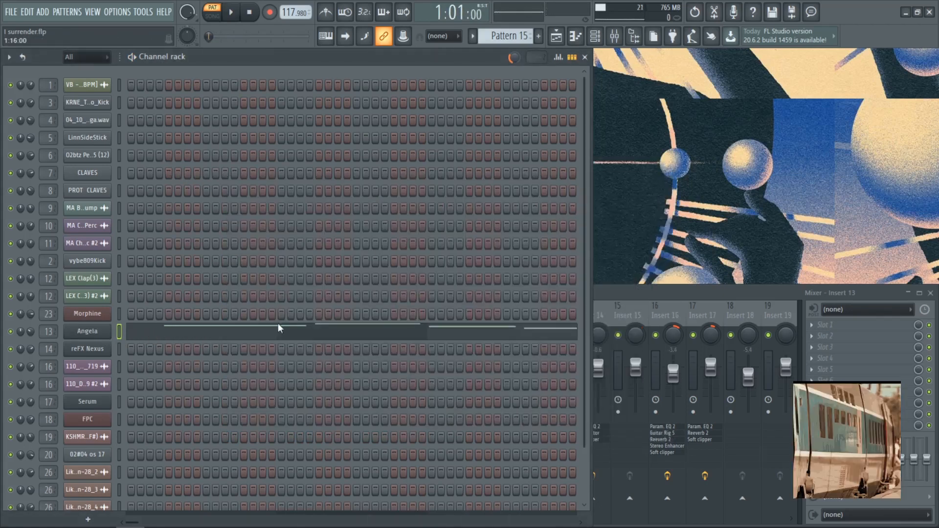
# Show the Angela notes of Pattern 15 in the piano roll, play the whole melody, and close the piano roll.
pyautogui.click(278, 328)
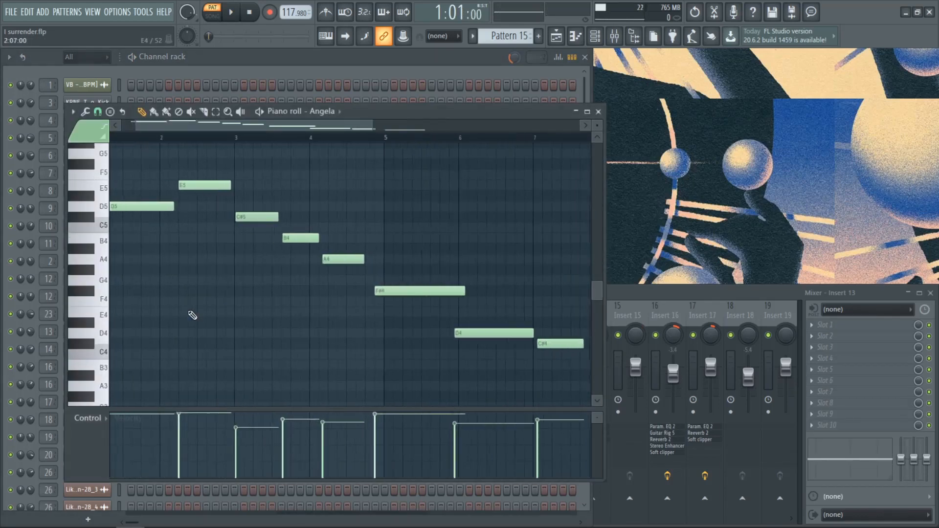
pyautogui.press('space')
pyautogui.scroll(-2, 181, 314)
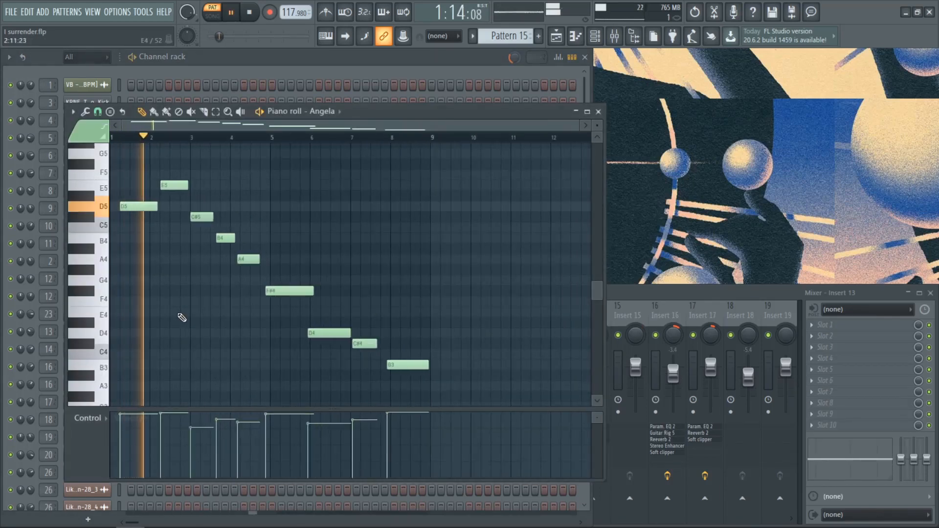
pyautogui.click(599, 112)
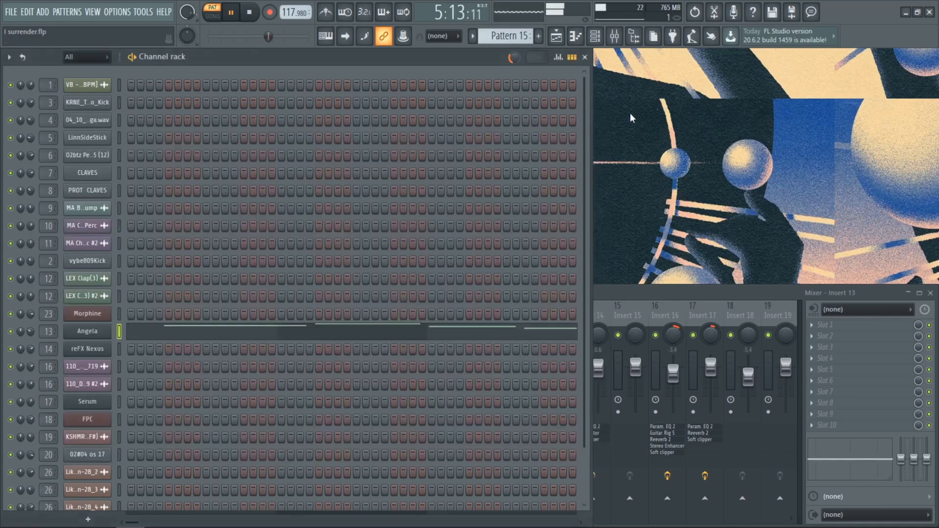
pyautogui.press('space')
# Switch to Pattern 16 and open the notes of the 02#04 os 17 channel in the piano roll.
pyautogui.scroll(-1, 522, 34)
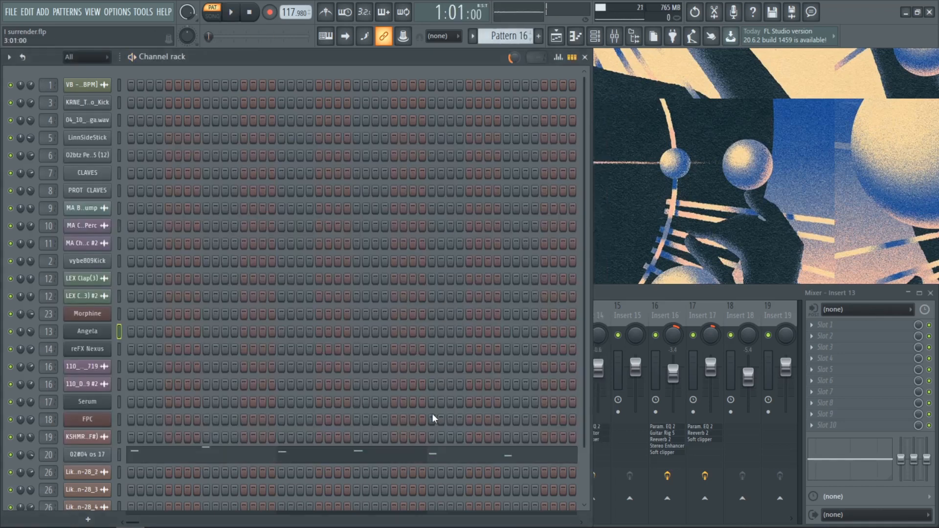
pyautogui.scroll(-1, 432, 417)
pyautogui.click(352, 435)
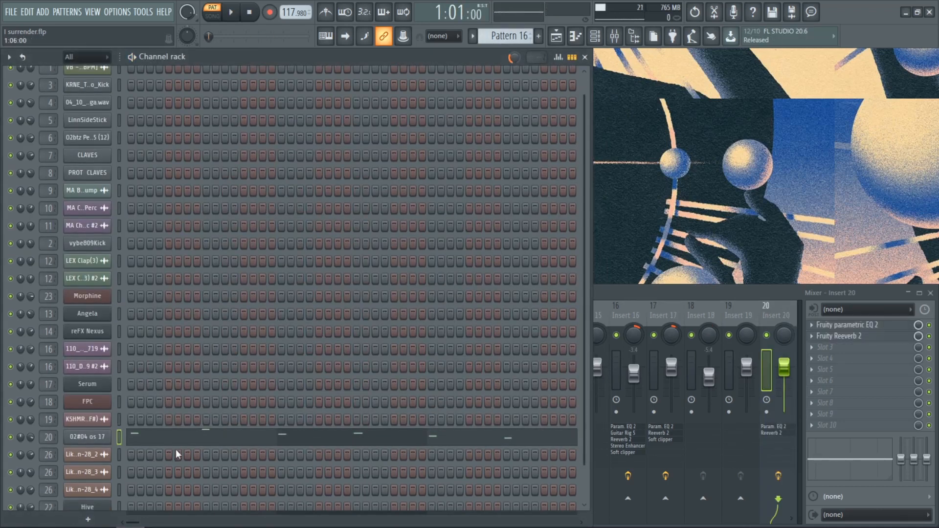
pyautogui.click(190, 443)
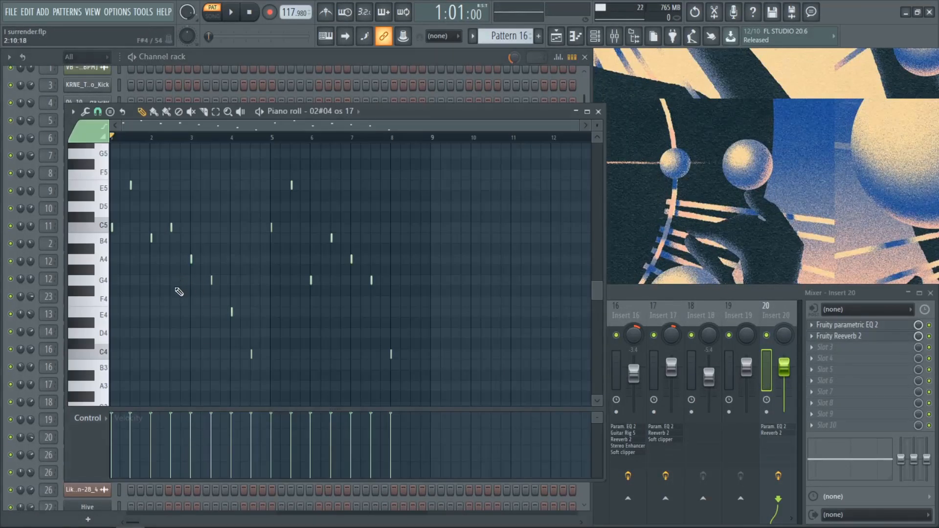
# Audition the 02#04 os 17 melody against its notes, close the piano roll and stop playback.
pyautogui.press('space')
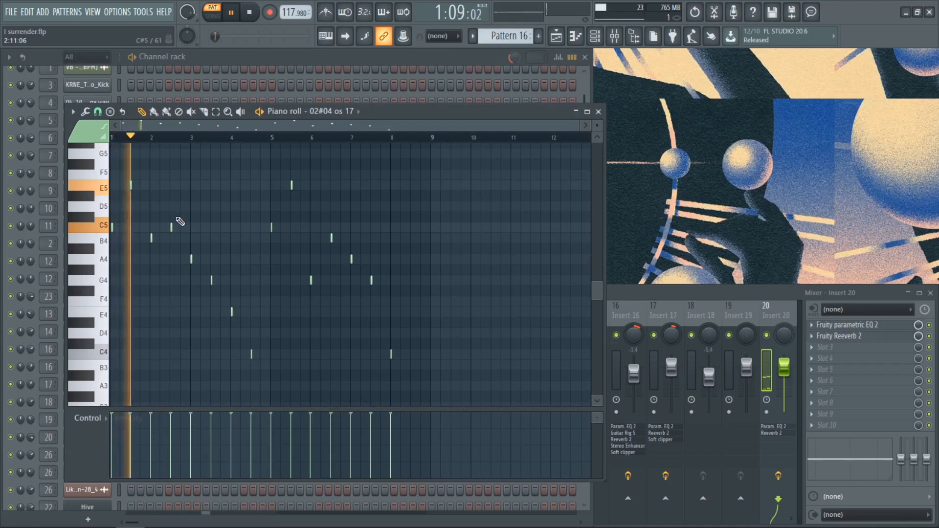
pyautogui.scroll(-1, 272, 236)
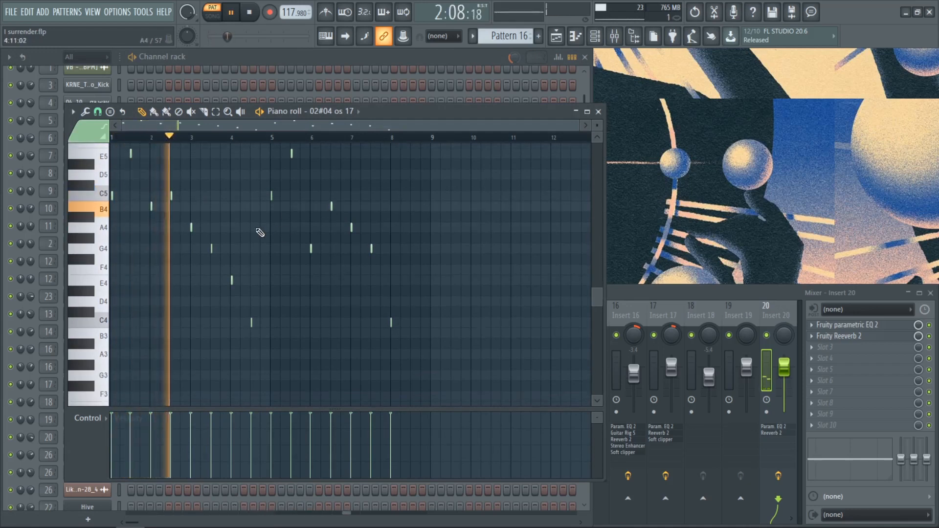
pyautogui.scroll(1, 505, 210)
pyautogui.click(598, 111)
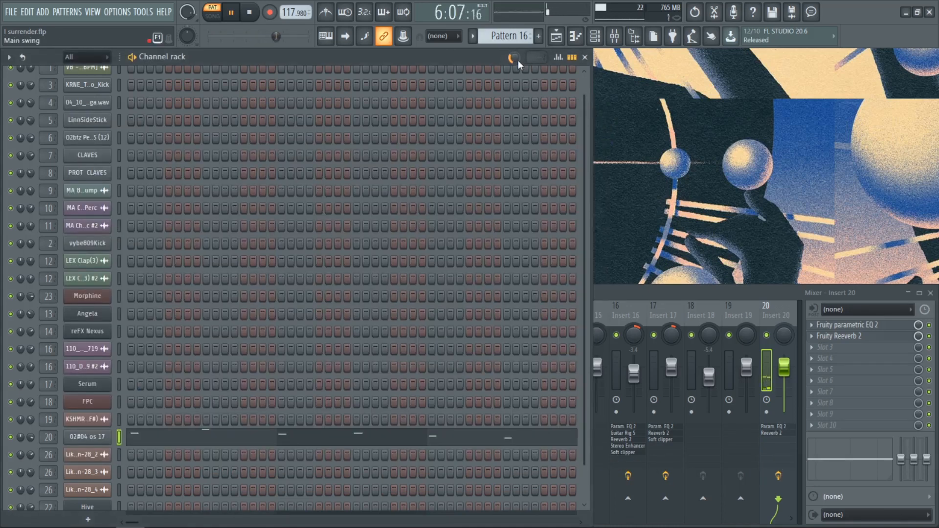
pyautogui.click(462, 449)
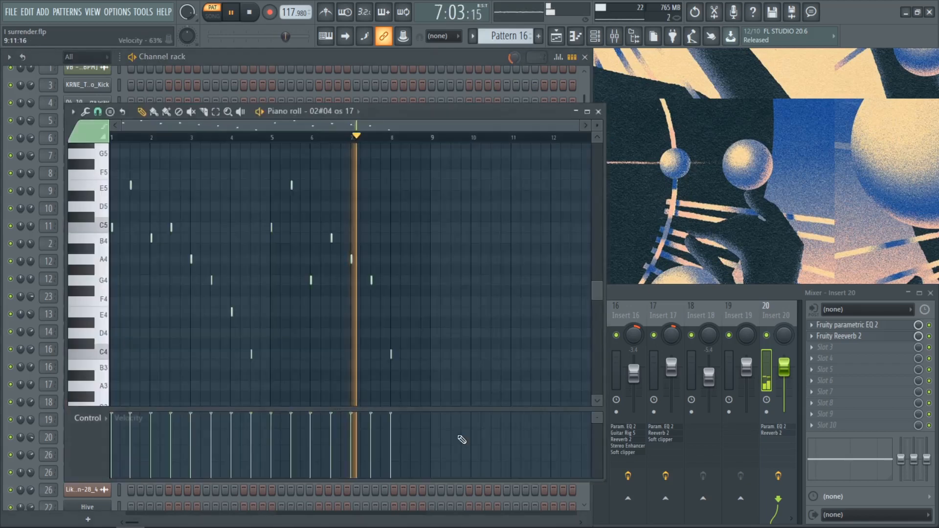
pyautogui.click(598, 111)
pyautogui.press('space')
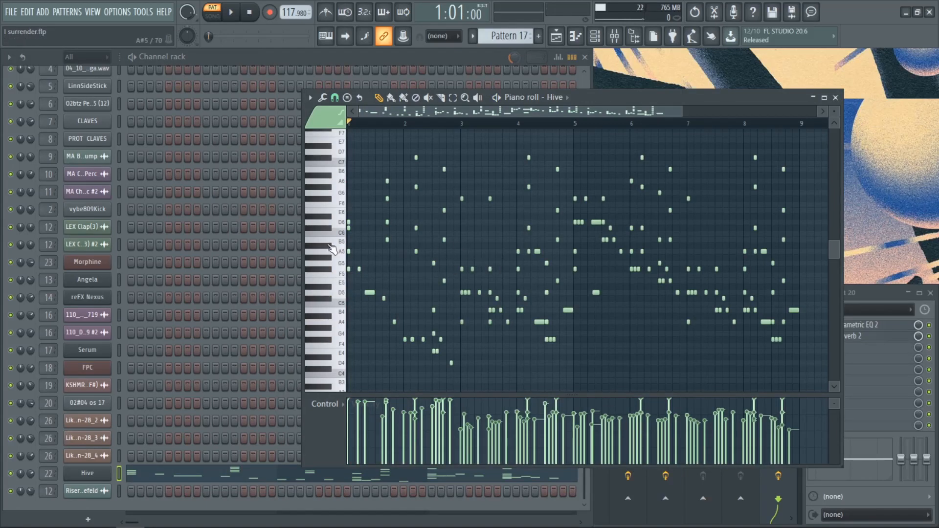
# Play Pattern 17's Hive notes in the piano roll, moving its window slightly aside, and close it after stopping playback.
pyautogui.press('space')
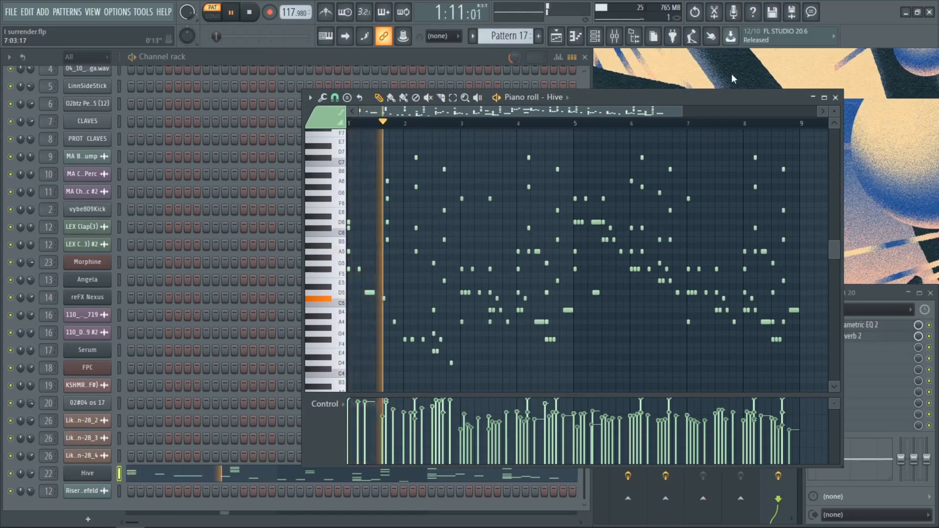
pyautogui.moveTo(687, 104); pyautogui.dragTo(648, 89)
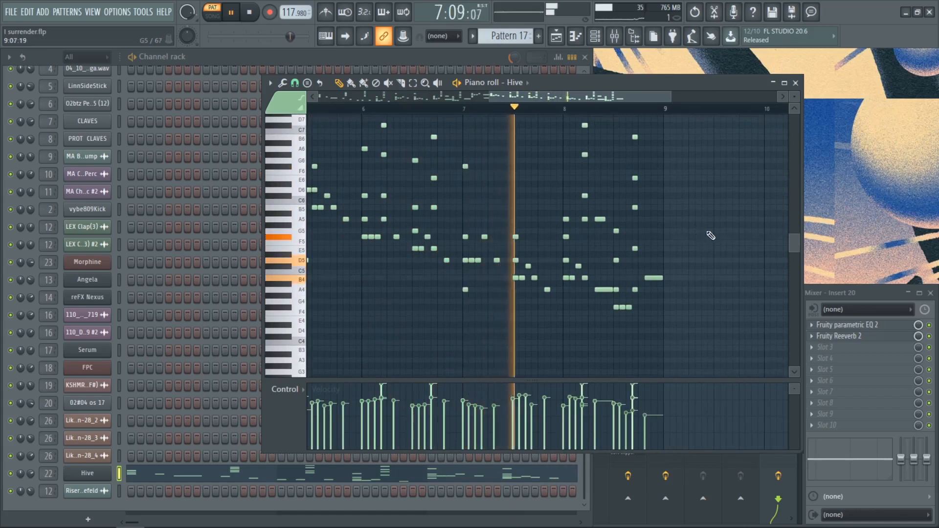
pyautogui.press('space')
pyautogui.click(796, 83)
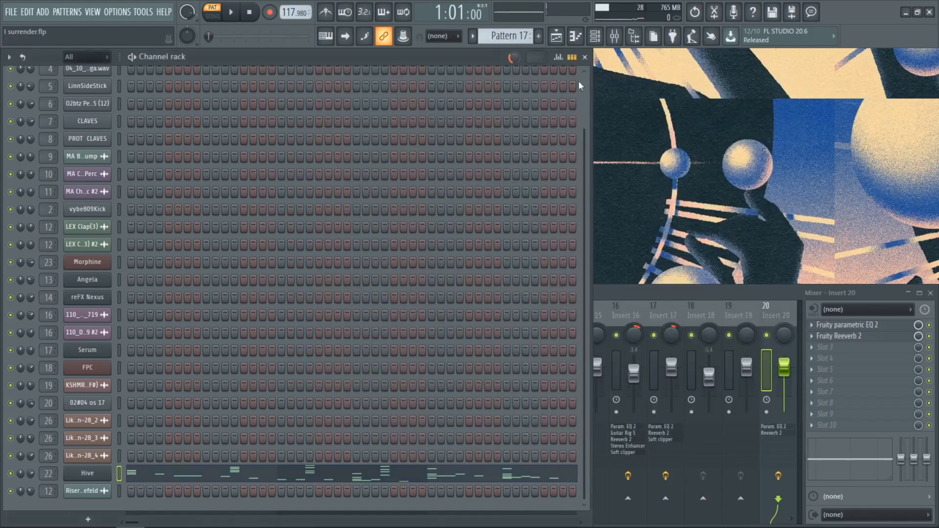
# Switch to Pattern 18, audition the vybe809Kick notes in the piano roll and close it after stopping playback.
pyautogui.click(473, 37)
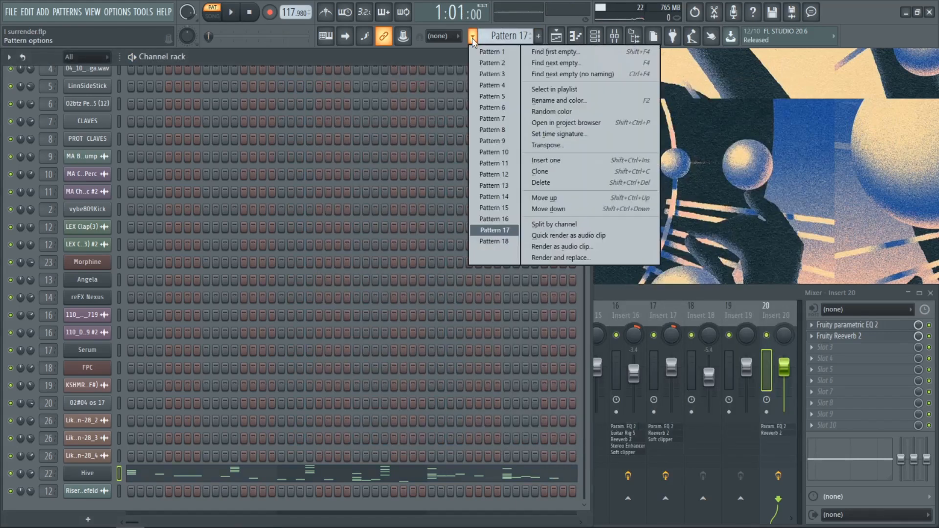
pyautogui.click(473, 38)
pyautogui.scroll(-1, 513, 36)
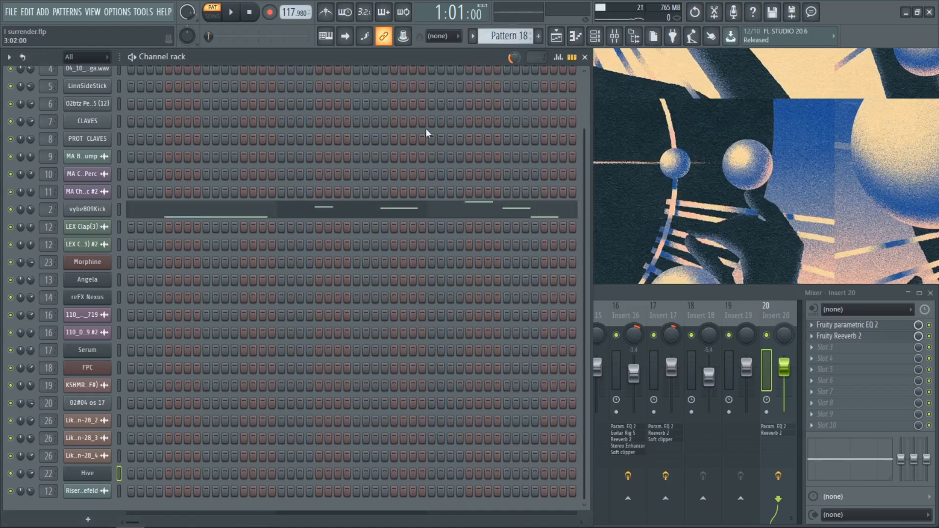
pyautogui.click(435, 211)
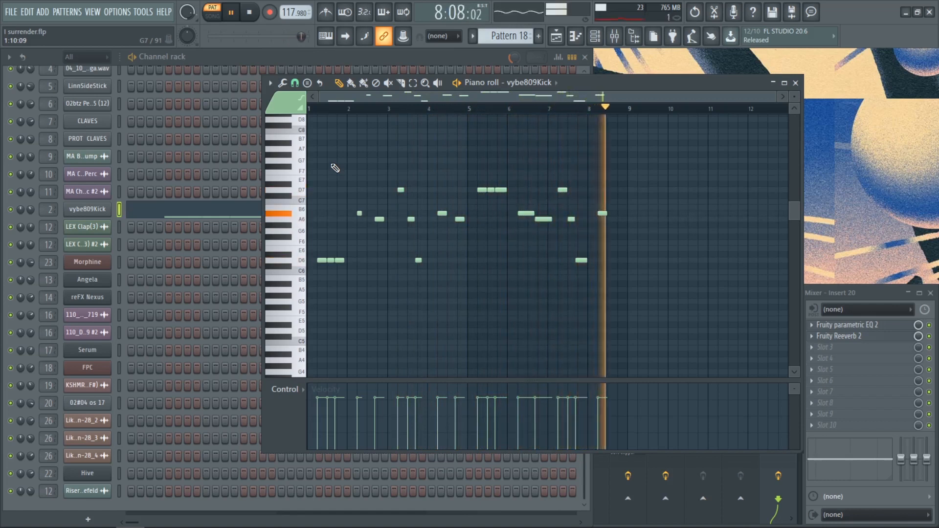
pyautogui.press('space')
pyautogui.click(796, 83)
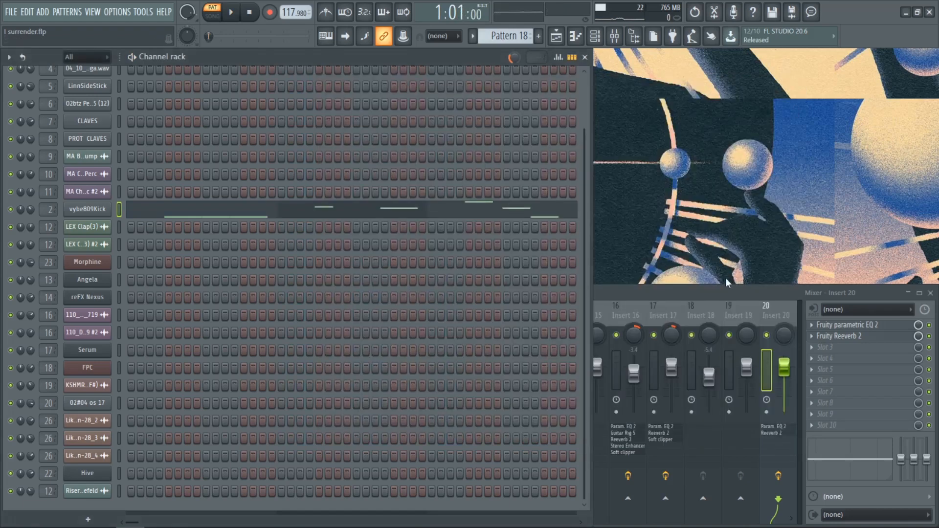
# Close the channel rack and the mixer and bring up the playlist arrangement.
pyautogui.click(473, 37)
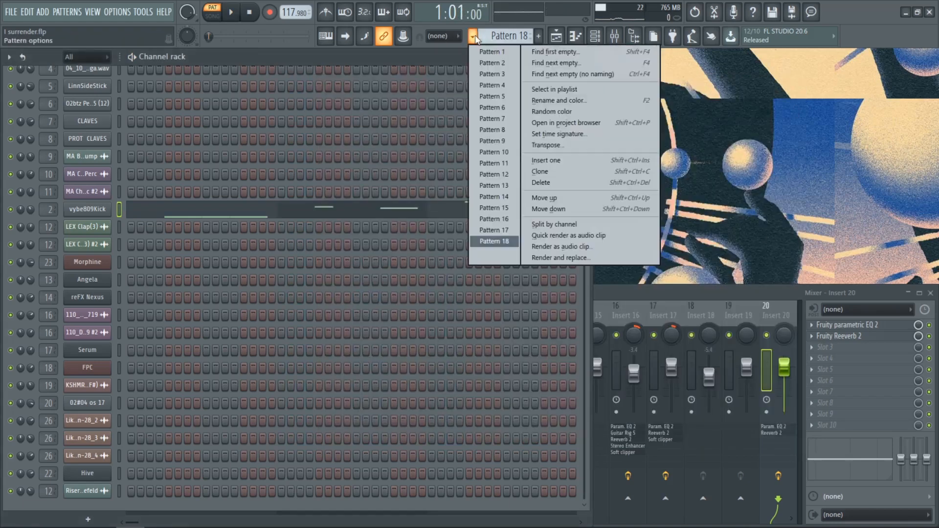
pyautogui.click(476, 37)
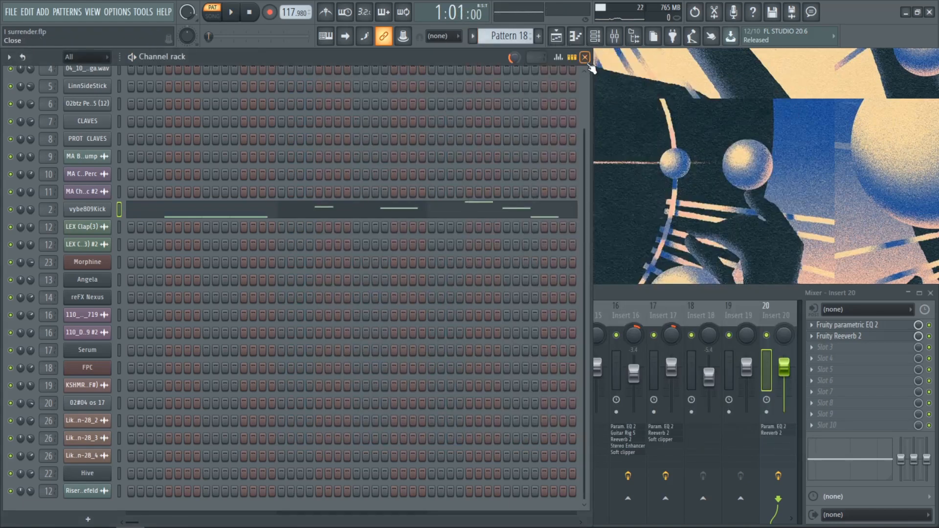
pyautogui.click(585, 58)
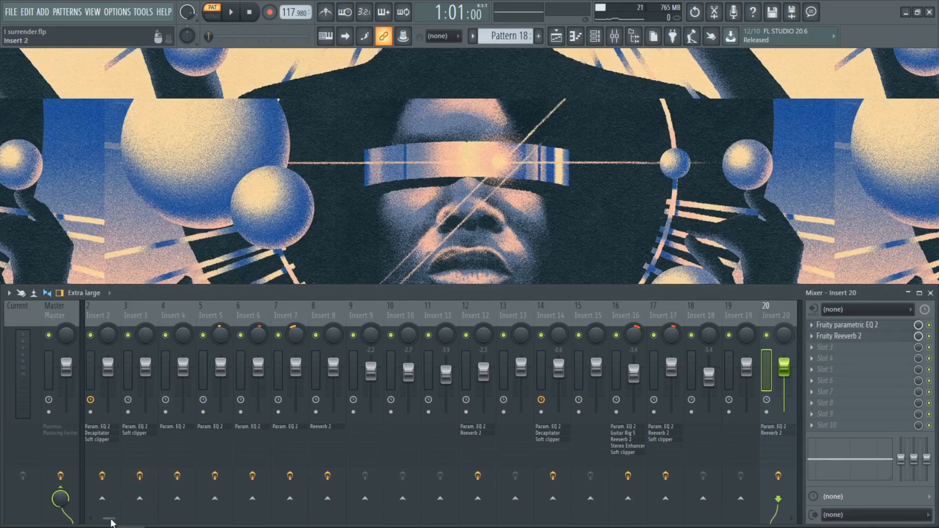
pyautogui.moveTo(110, 520); pyautogui.dragTo(99, 520)
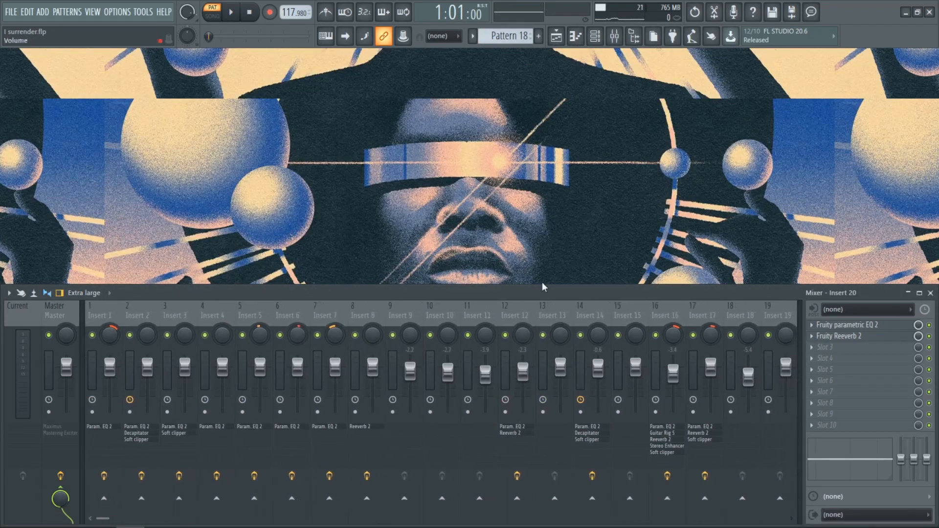
pyautogui.click(931, 292)
pyautogui.click(557, 36)
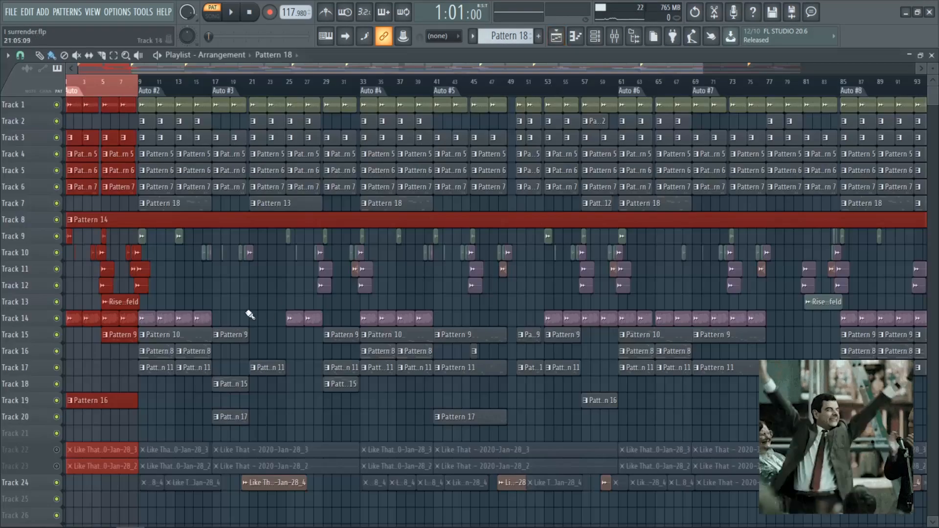
# Select the Auto #4 section in the playlist, solo Track 1, start playback and clear the clip selection.
pyautogui.keyDown('ctrl'); pyautogui.click(238, 285); pyautogui.keyUp('ctrl')
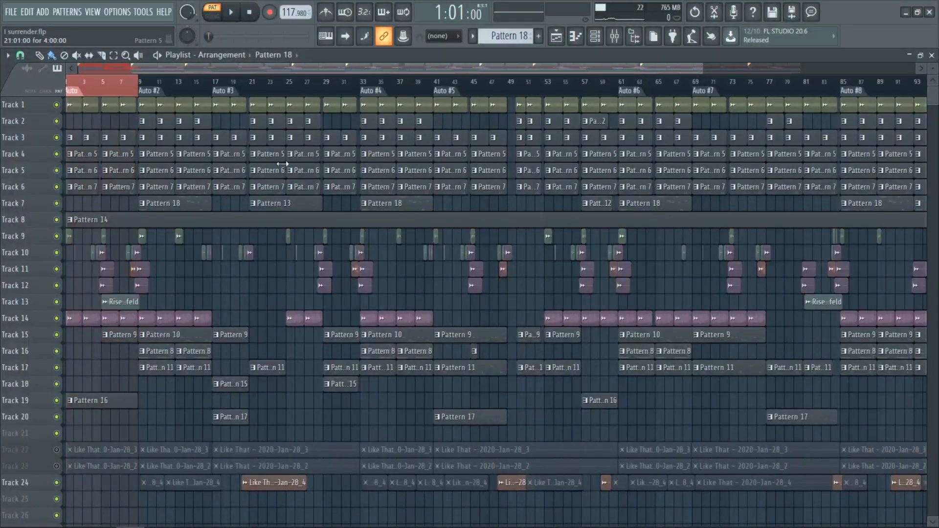
pyautogui.scroll(-2, 252, 262)
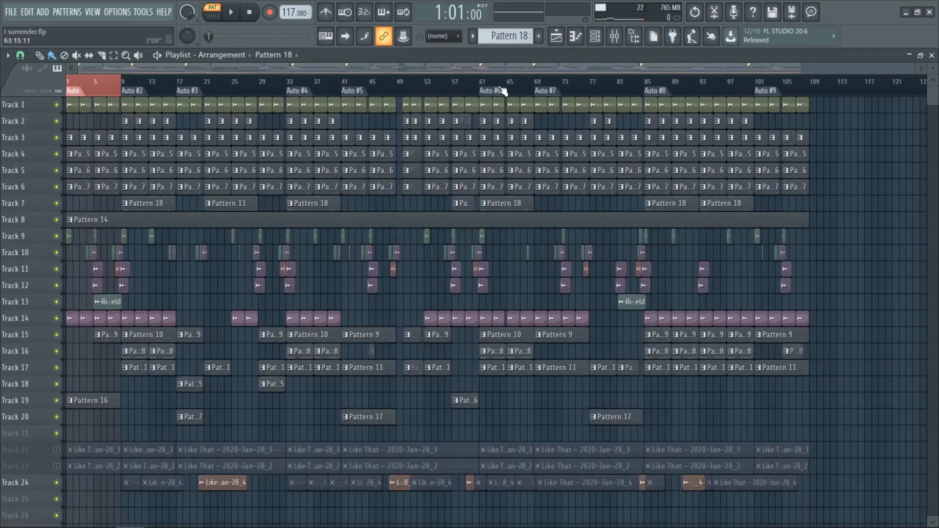
pyautogui.doubleClick(299, 93)
pyautogui.rightClick(57, 105)
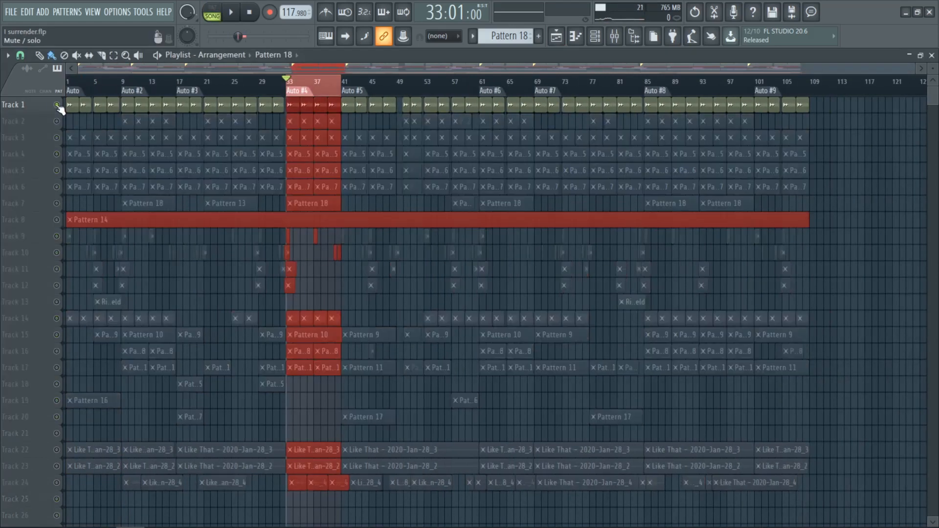
pyautogui.press('space')
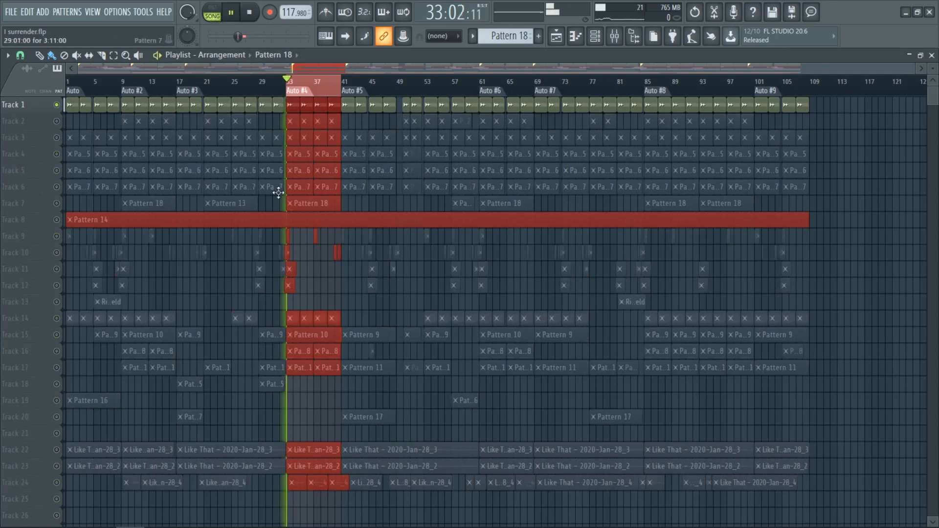
pyautogui.scroll(7, 317, 269)
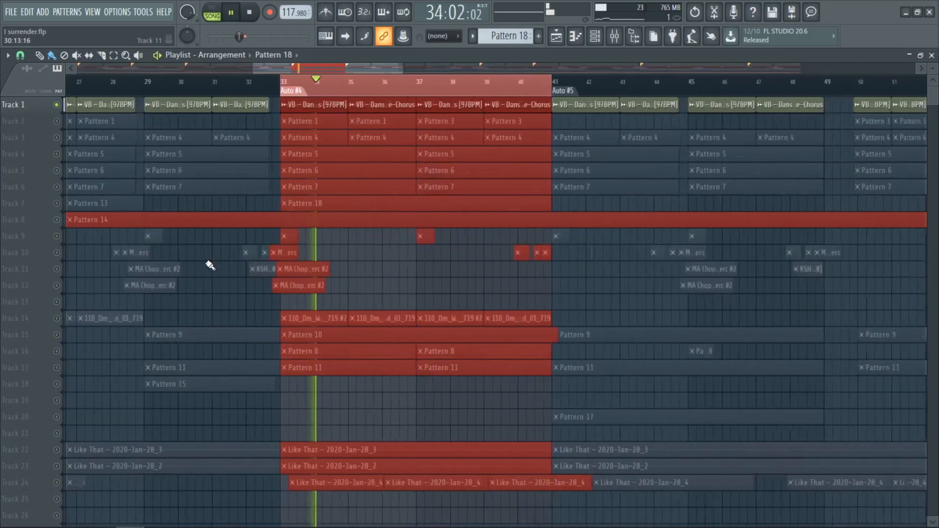
pyautogui.click(430, 269)
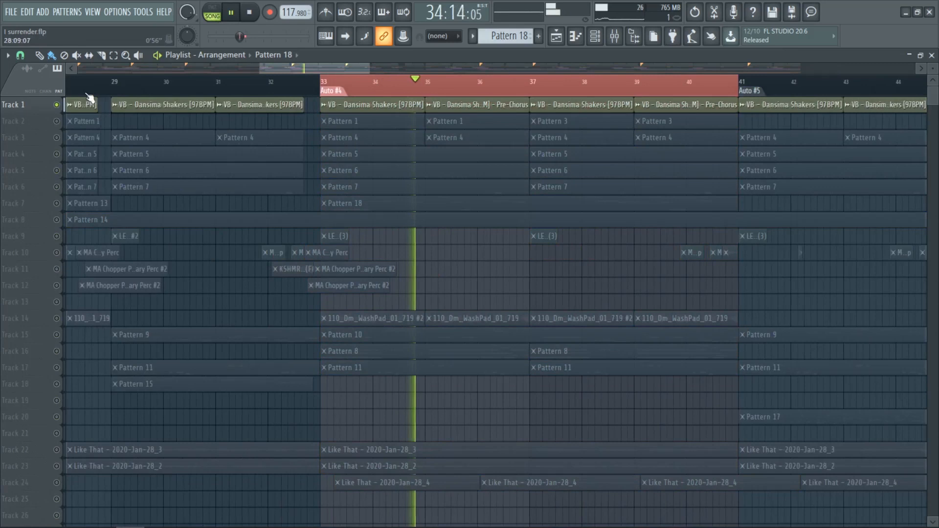
# Unmute Tracks 2, 3, 4 and 5 one after another while the Auto #4 section loops.
pyautogui.click(57, 121)
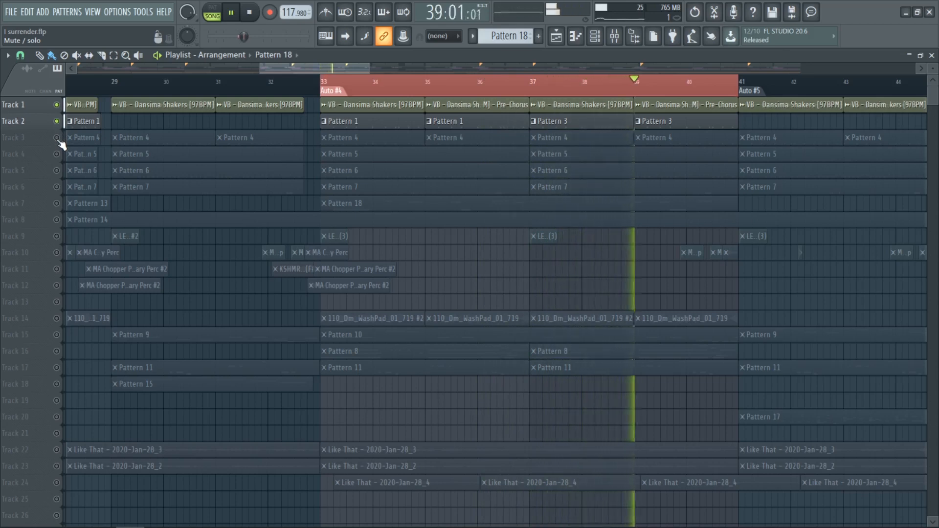
pyautogui.click(57, 138)
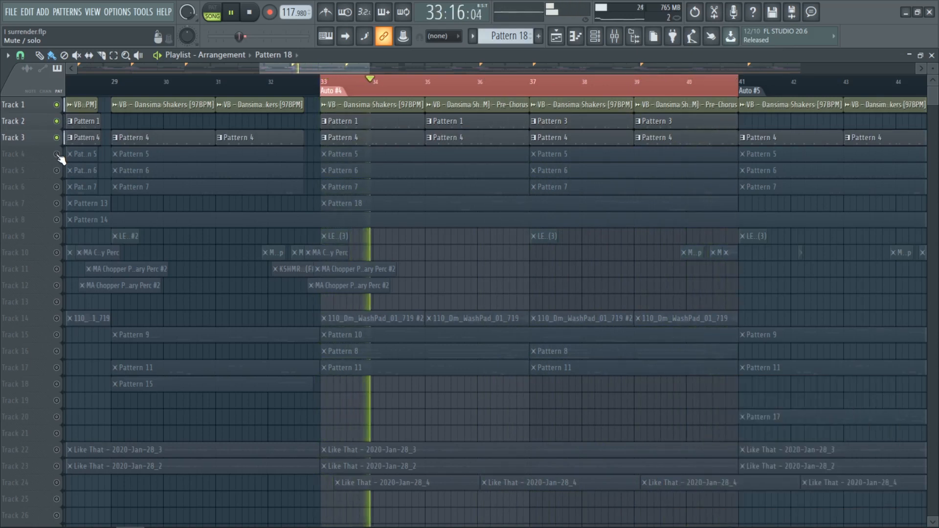
pyautogui.click(57, 155)
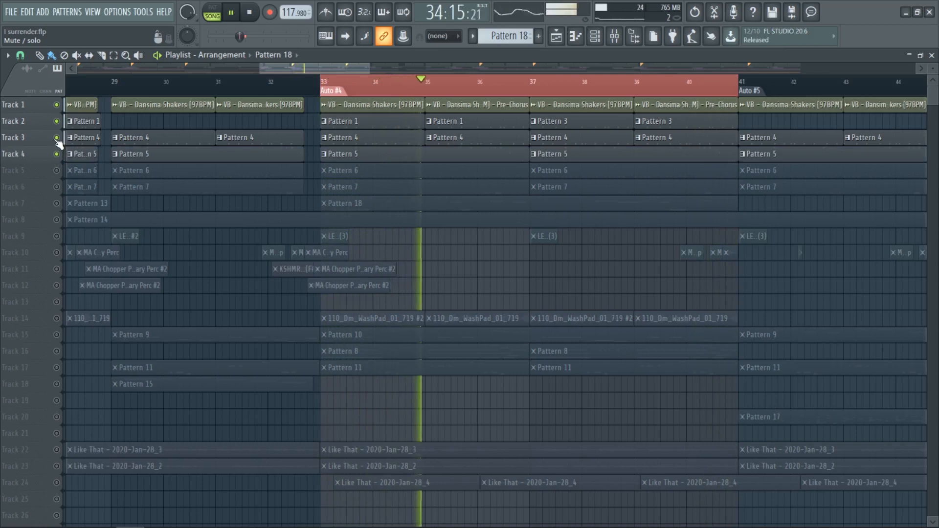
pyautogui.click(57, 171)
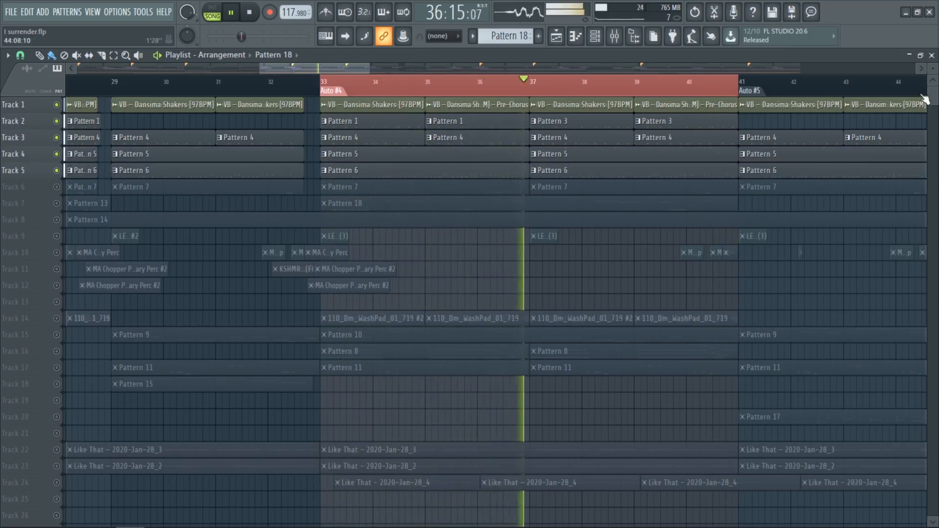
# Enlarge the playlist tracks vertically and bring in Tracks 6, 7 and 8 one by one during playback.
pyautogui.scroll(2, 930, 71)
pyautogui.scroll(2, 931, 70)
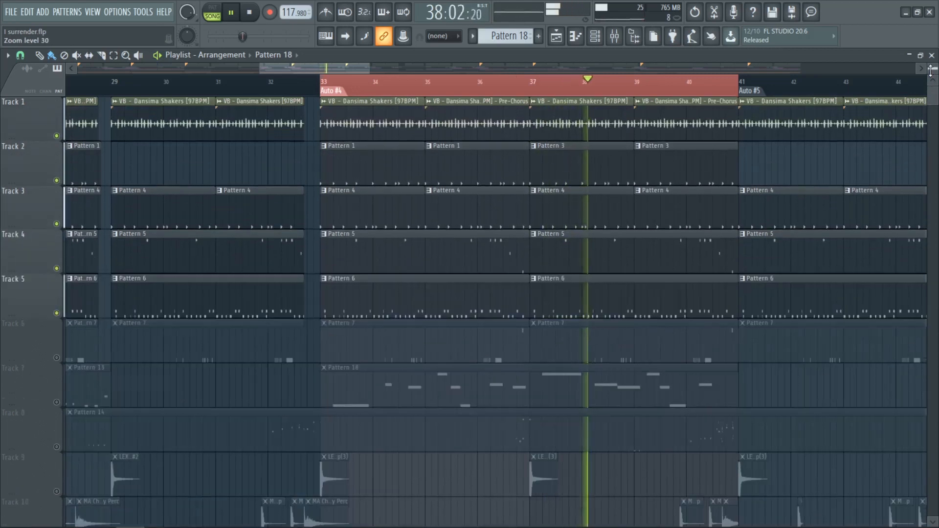
pyautogui.click(57, 357)
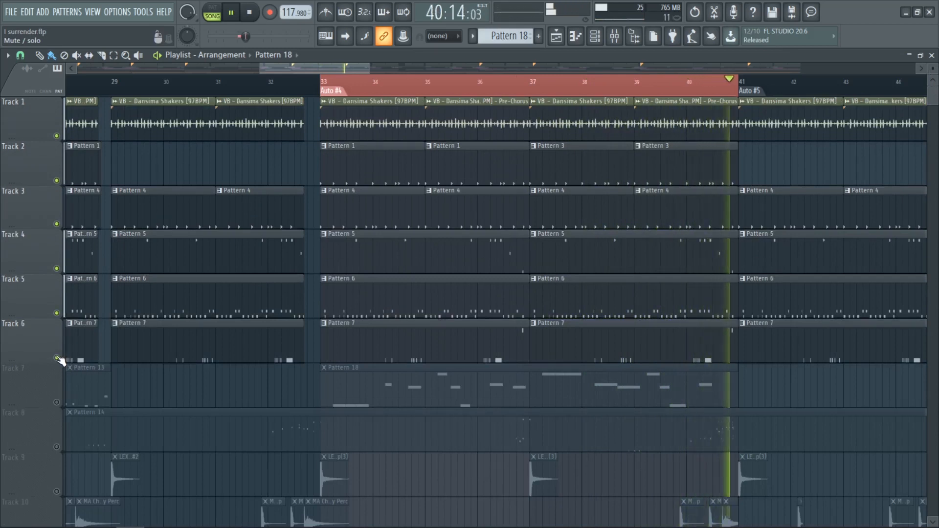
pyautogui.scroll(-1, 73, 380)
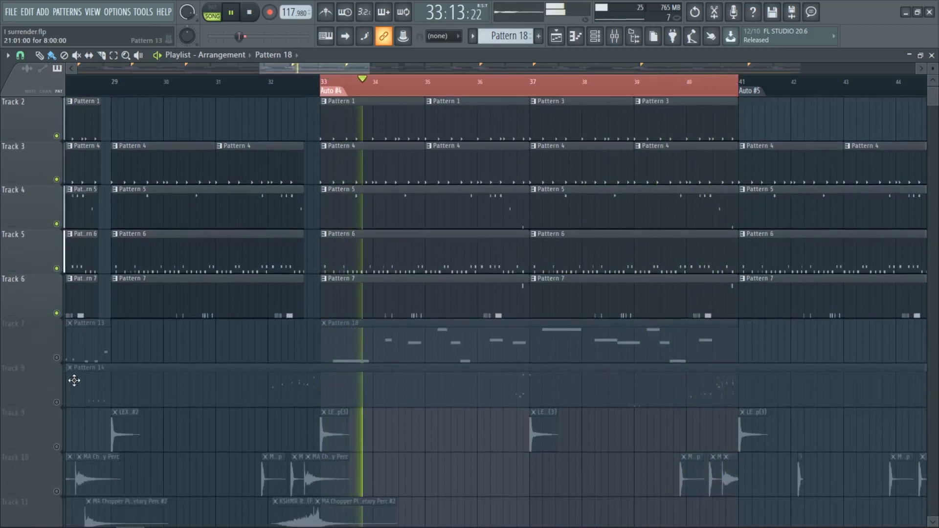
pyautogui.click(56, 358)
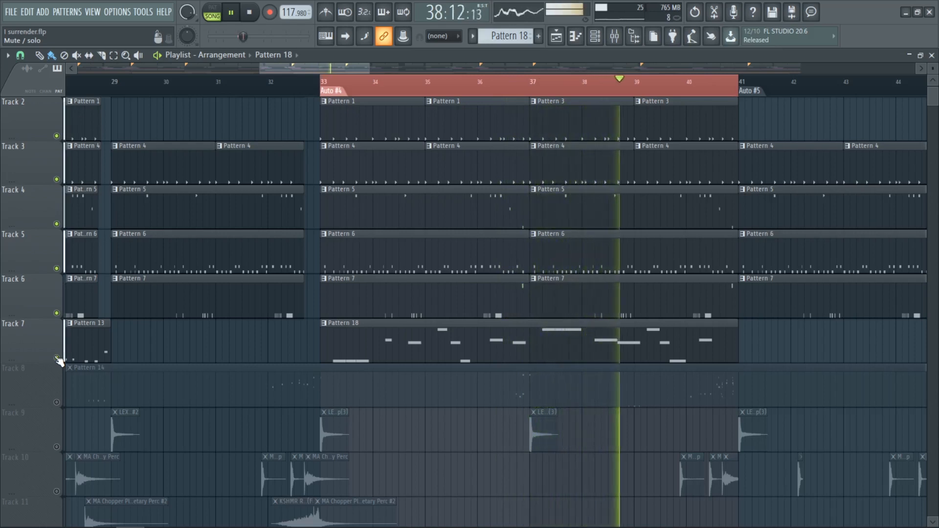
pyautogui.scroll(-1, 98, 332)
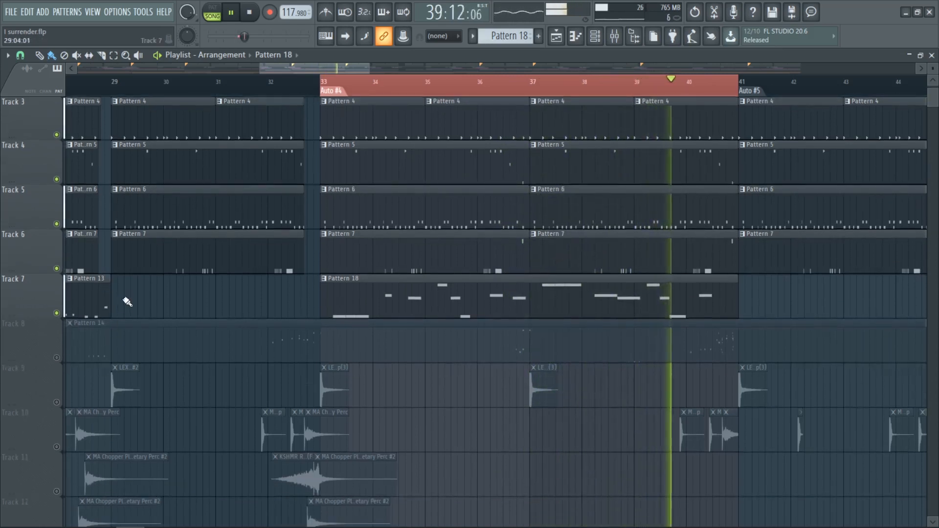
pyautogui.scroll(-1, 128, 297)
pyautogui.click(56, 313)
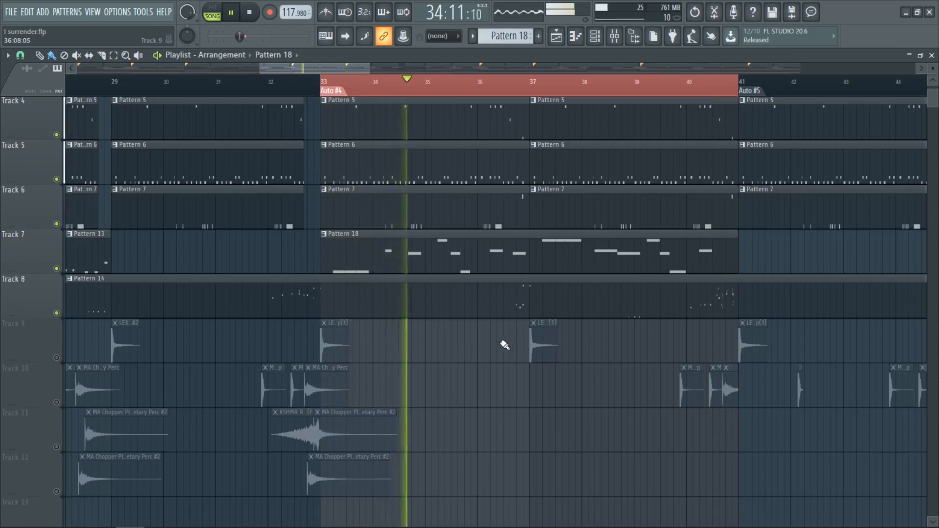
# Examine Pattern 14's FPC drum fills around bar 40 in the piano roll and close it.
pyautogui.doubleClick(533, 299)
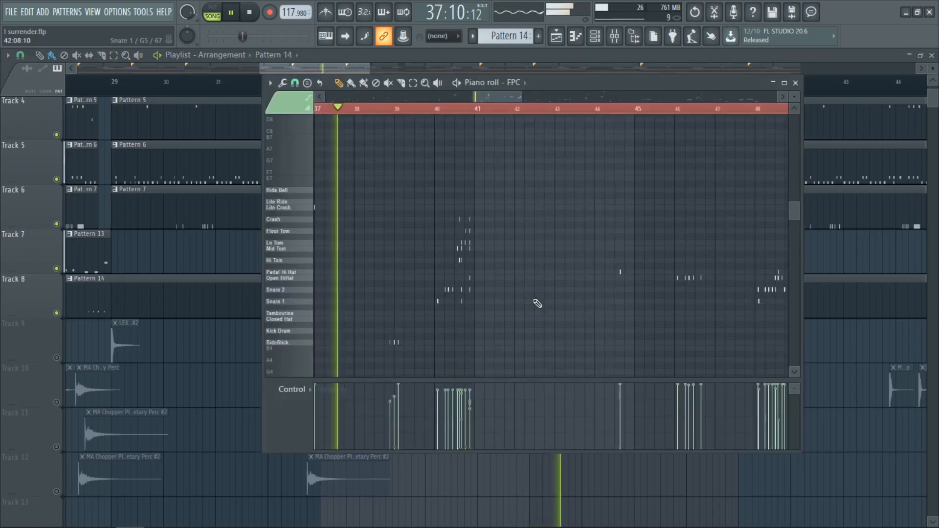
pyautogui.scroll(-3, 513, 301)
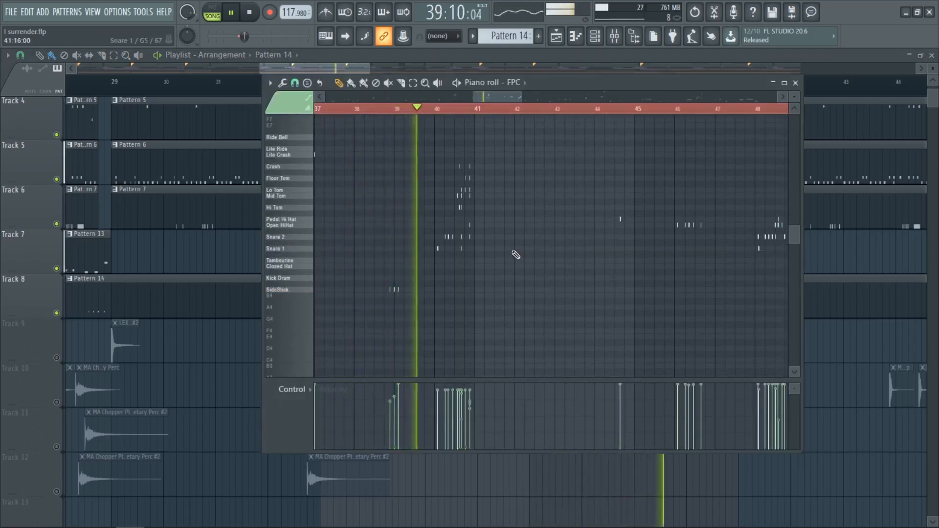
pyautogui.keyDown('ctrl'); pyautogui.scroll(2, 490, 248); pyautogui.keyUp('ctrl')
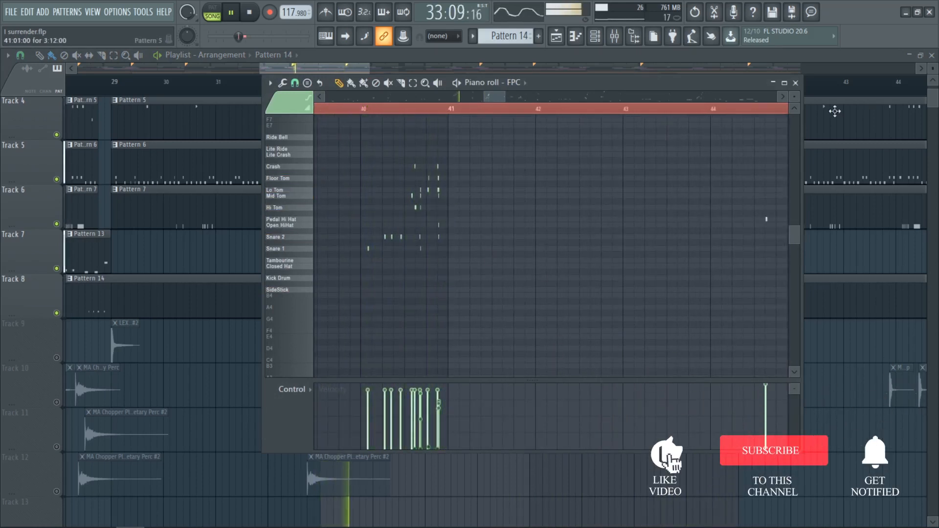
pyautogui.click(796, 82)
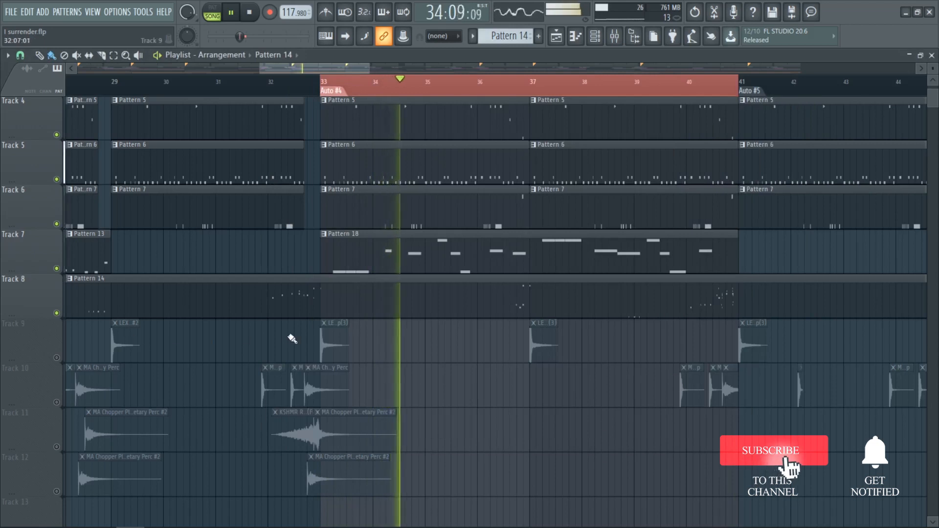
# Unmute Tracks 9 to 12 to add the clap and percussion clips to the looping section.
pyautogui.scroll(-2, 84, 304)
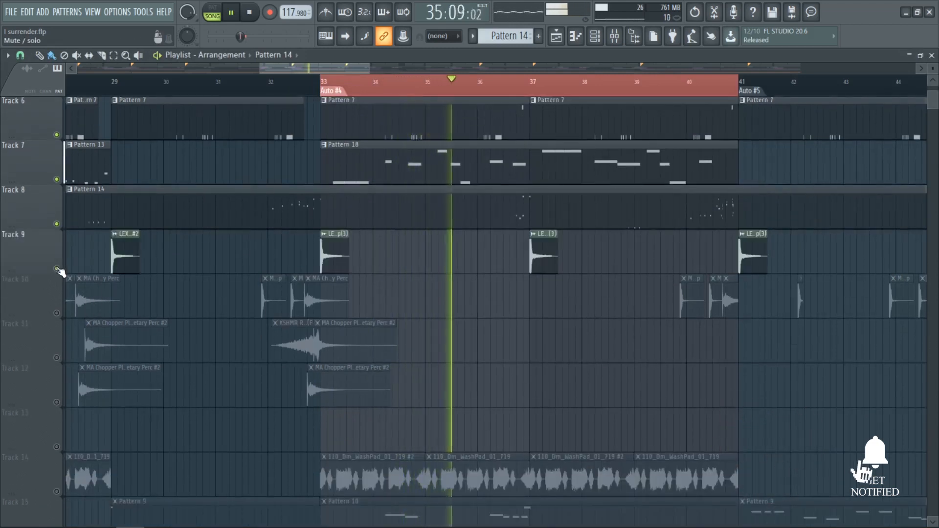
pyautogui.click(56, 313)
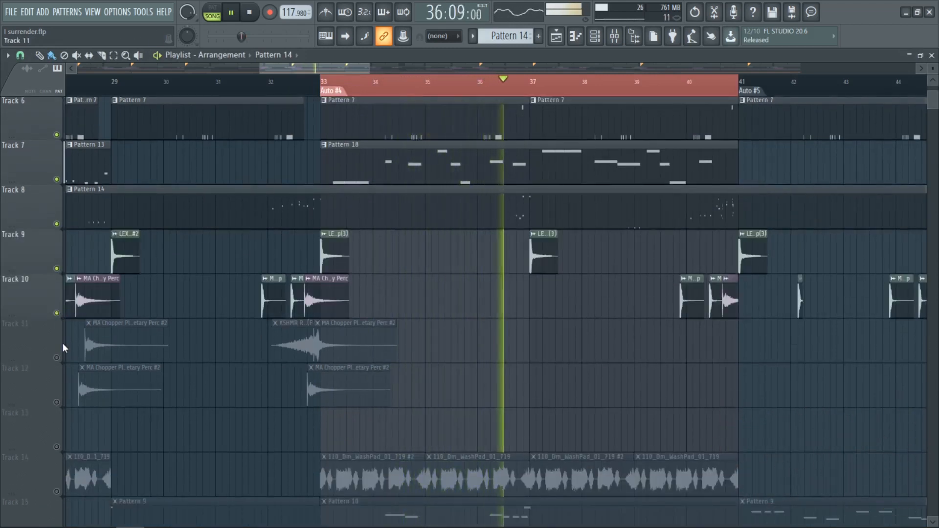
pyautogui.click(56, 358)
pyautogui.click(56, 402)
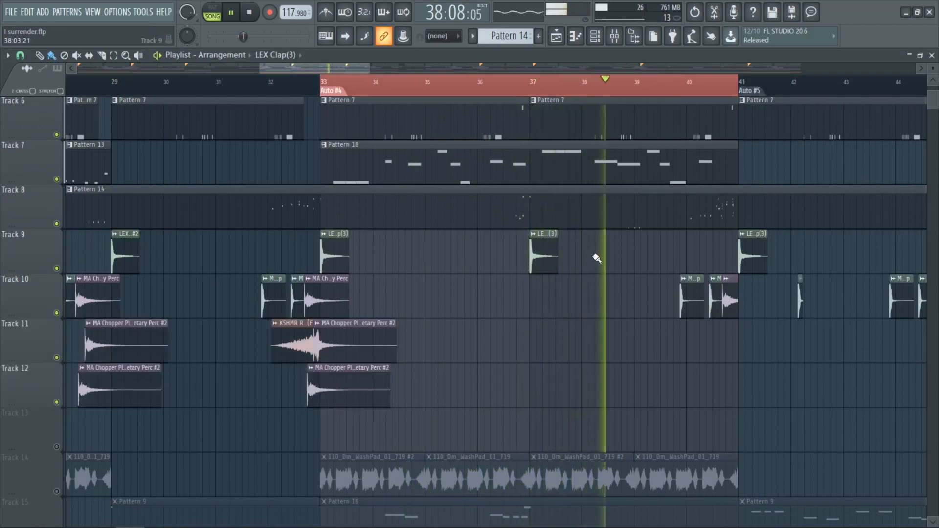
# Open the LEX Clap(3) channel settings, set time stretching to Stretch, lower its pitch shift and move the settings window aside.
pyautogui.press('F5')
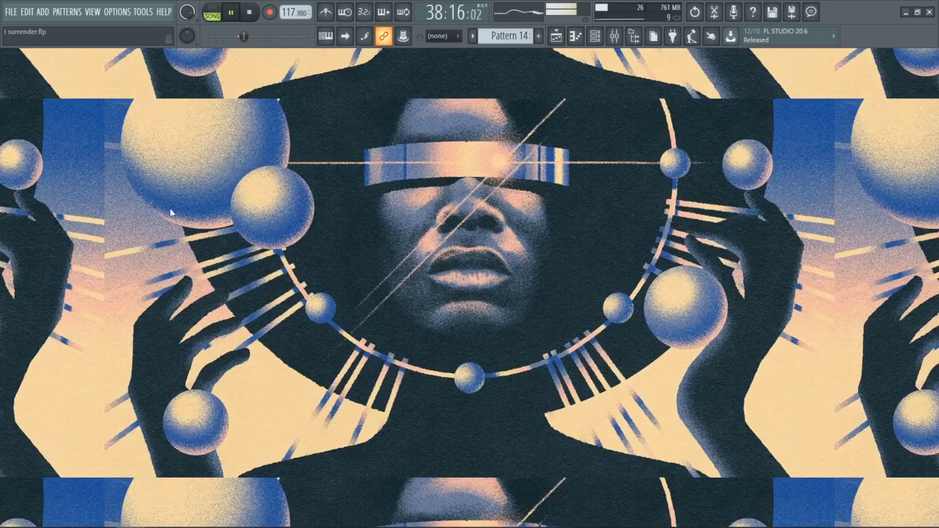
pyautogui.click(595, 36)
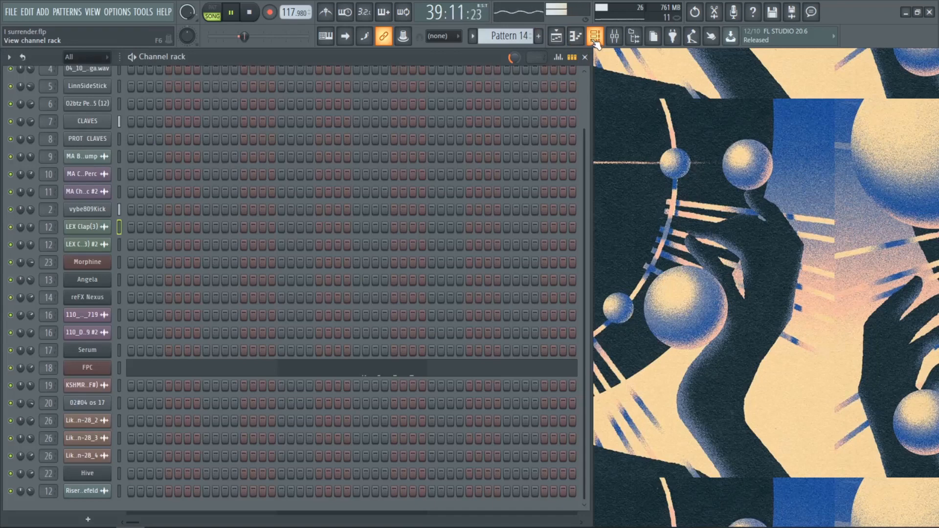
pyautogui.click(96, 228)
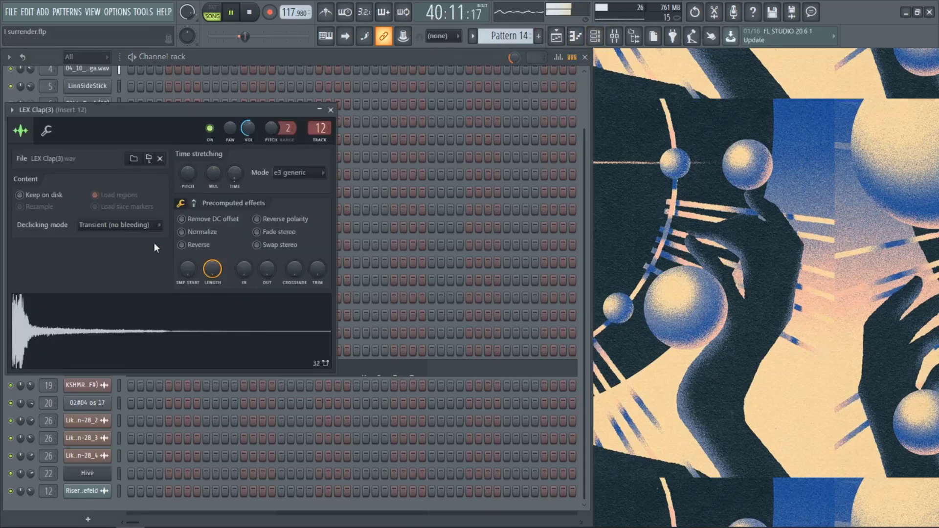
pyautogui.click(302, 176)
pyautogui.click(292, 205)
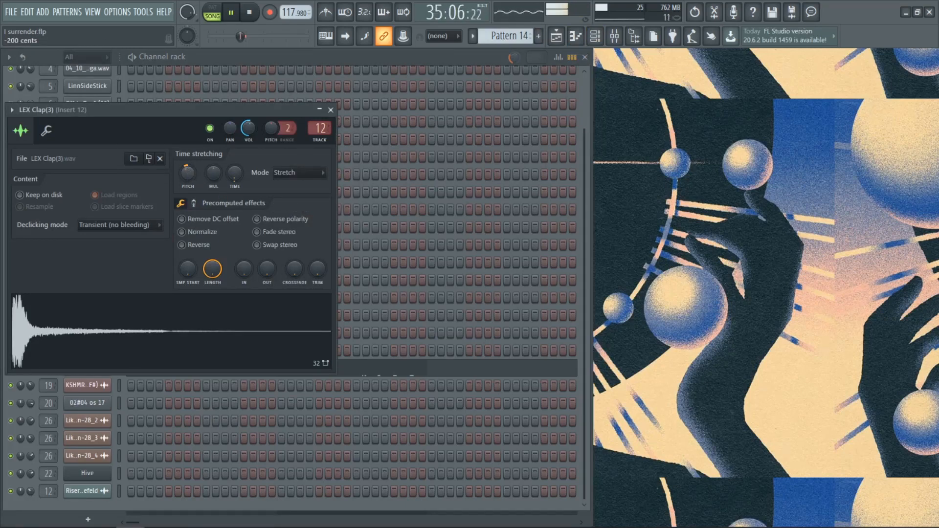
pyautogui.moveTo(180, 112); pyautogui.dragTo(284, 206)
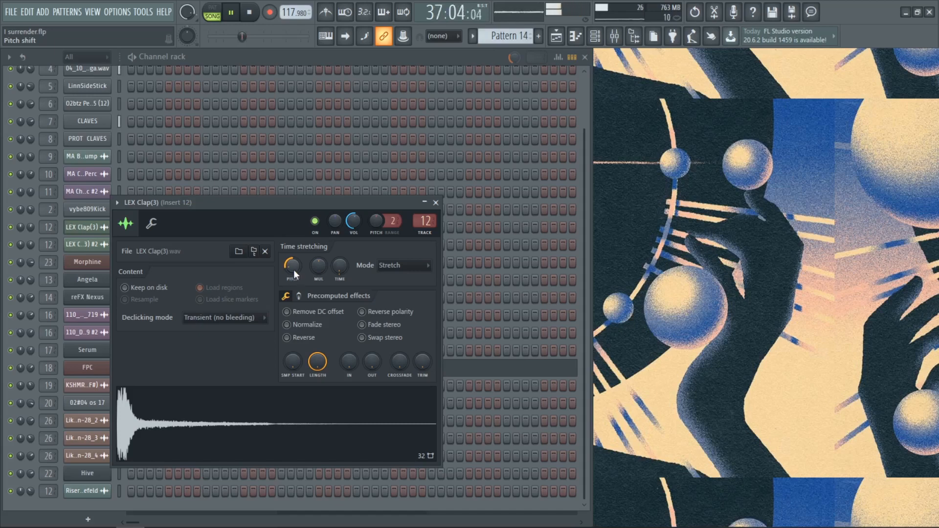
# Close the LEX Clap(3) settings and the channel rack and return to the playlist.
pyautogui.click(436, 203)
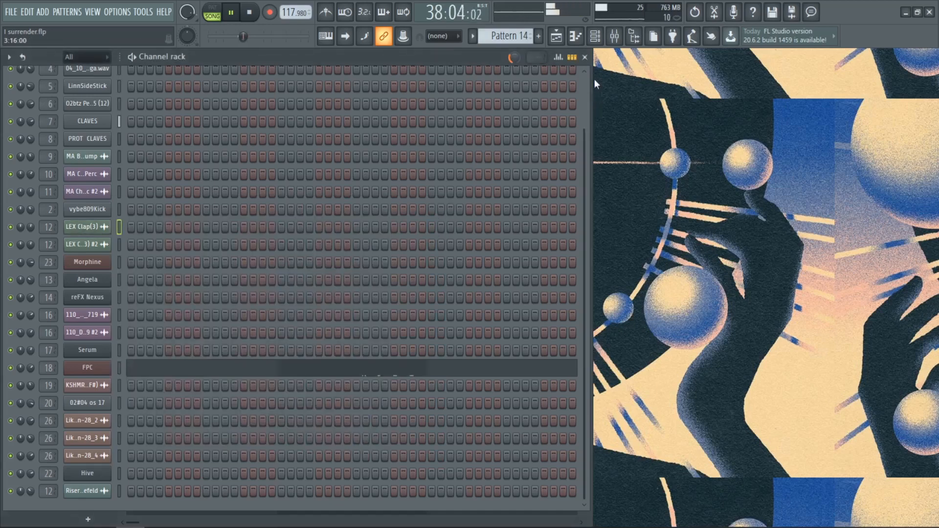
pyautogui.click(586, 57)
pyautogui.click(557, 36)
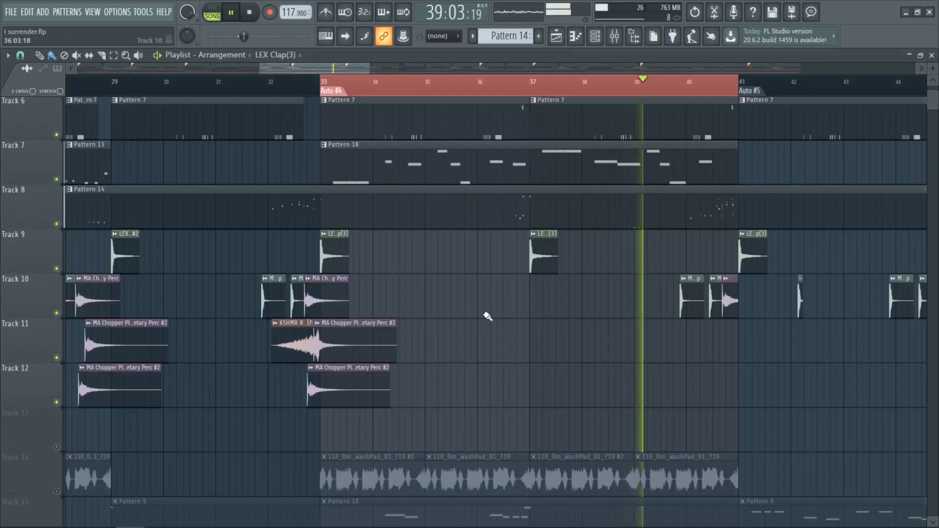
# Unmute Track 14 to add the 110_Dm_WashPad_01_719 clips to the looping section and stop playback.
pyautogui.scroll(-5, 487, 315)
pyautogui.scroll(1, 230, 244)
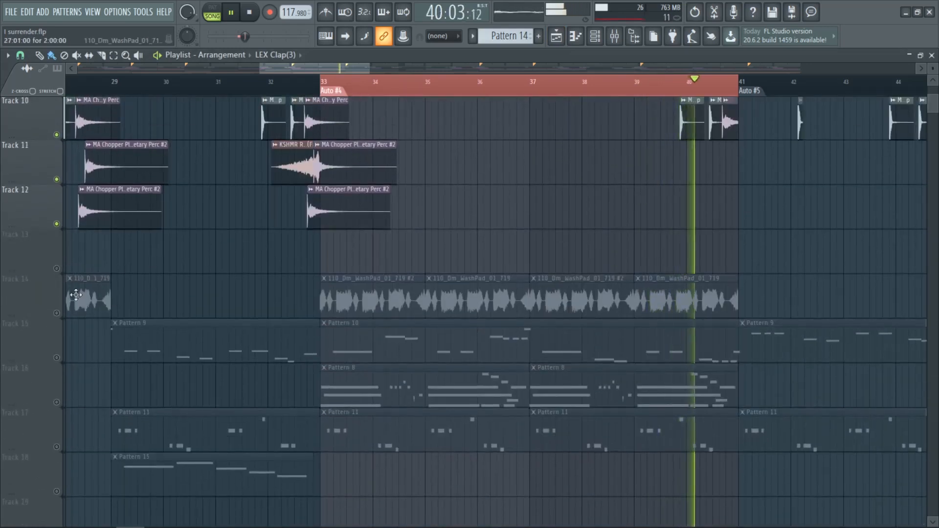
pyautogui.click(57, 313)
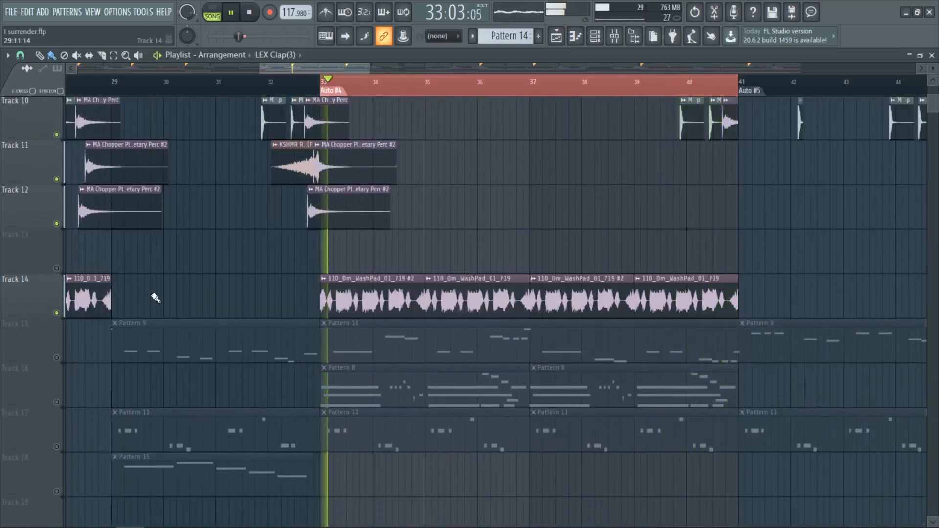
pyautogui.press('space')
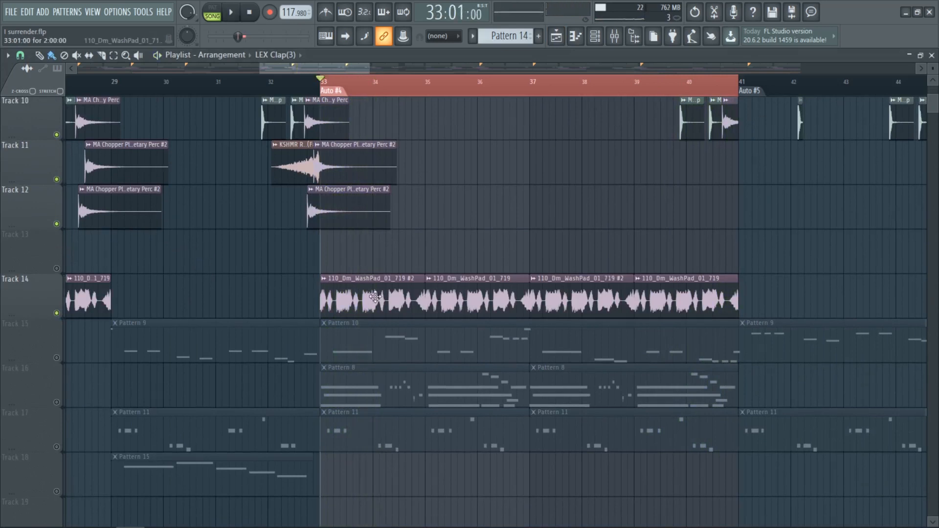
pyautogui.scroll(-2, 375, 297)
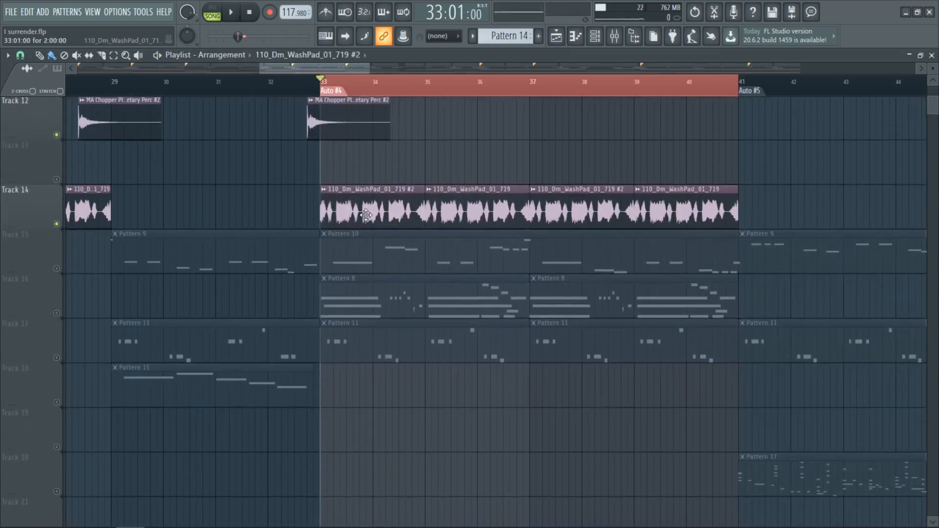
# Close the playlist and examine the sample and miscellaneous settings of the 110_Dm_WashPad_01_719 #2 channel from the channel rack.
pyautogui.click(932, 56)
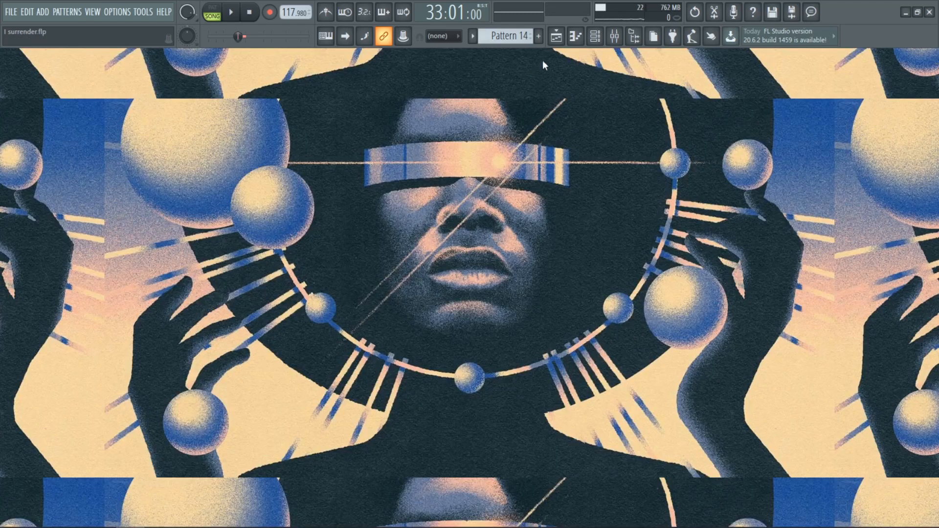
pyautogui.click(595, 36)
pyautogui.click(598, 38)
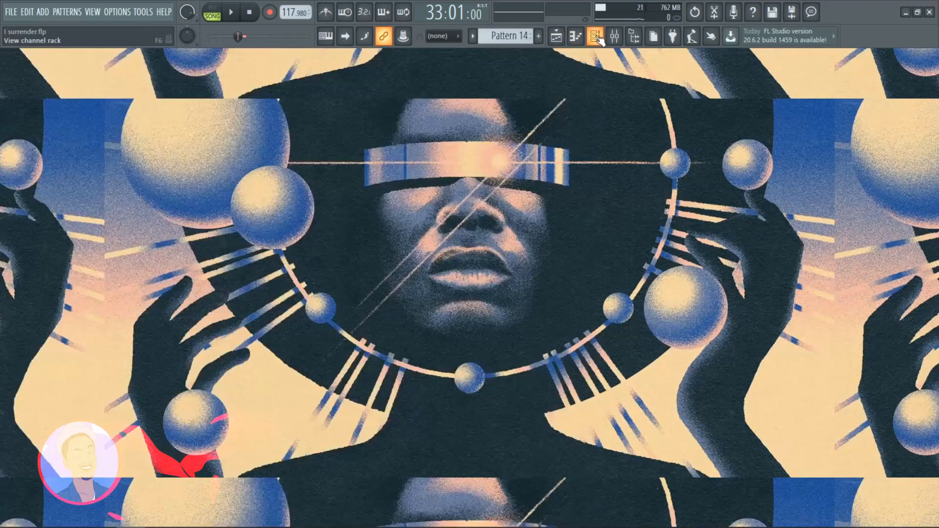
pyautogui.click(594, 41)
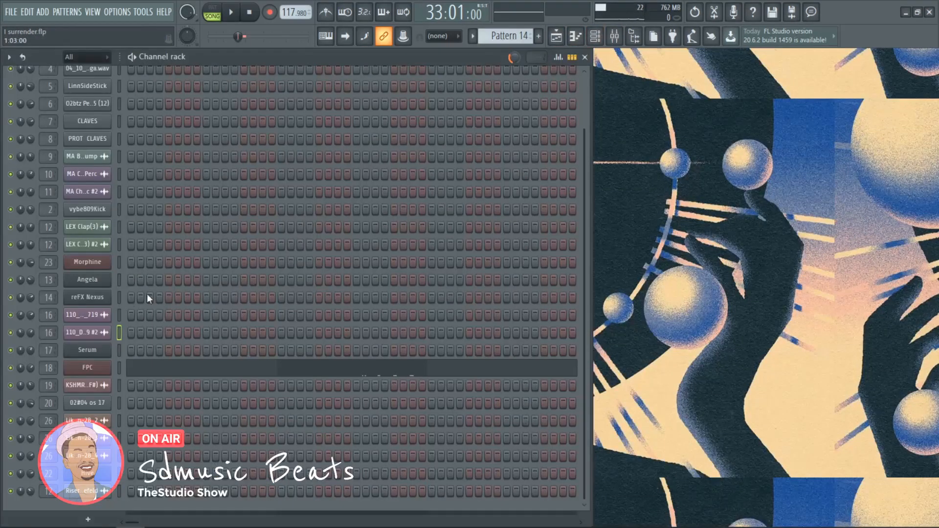
pyautogui.click(98, 334)
pyautogui.moveTo(726, 103); pyautogui.dragTo(324, 164)
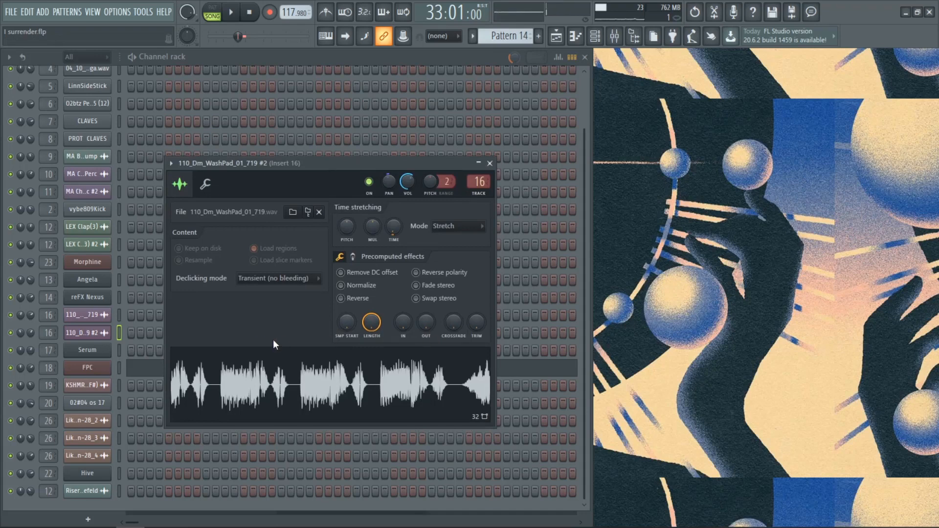
pyautogui.click(214, 183)
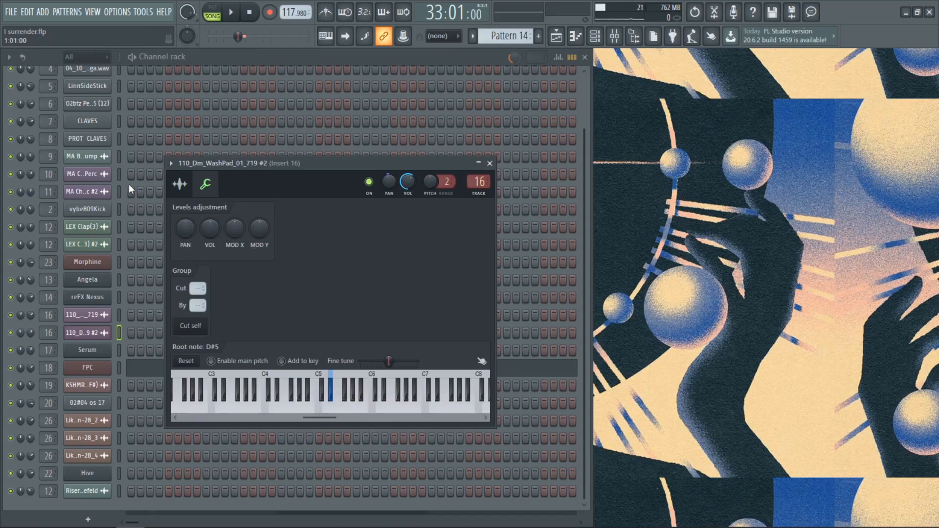
pyautogui.click(188, 186)
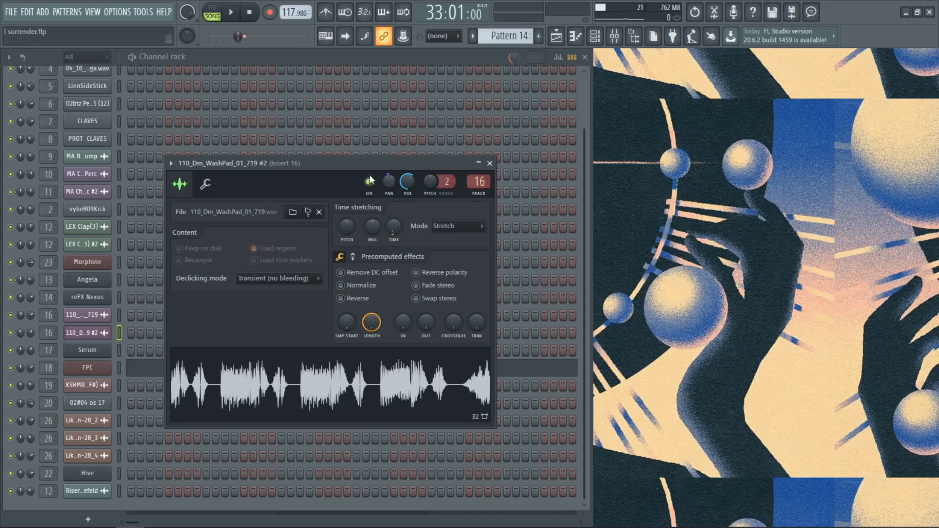
pyautogui.click(490, 163)
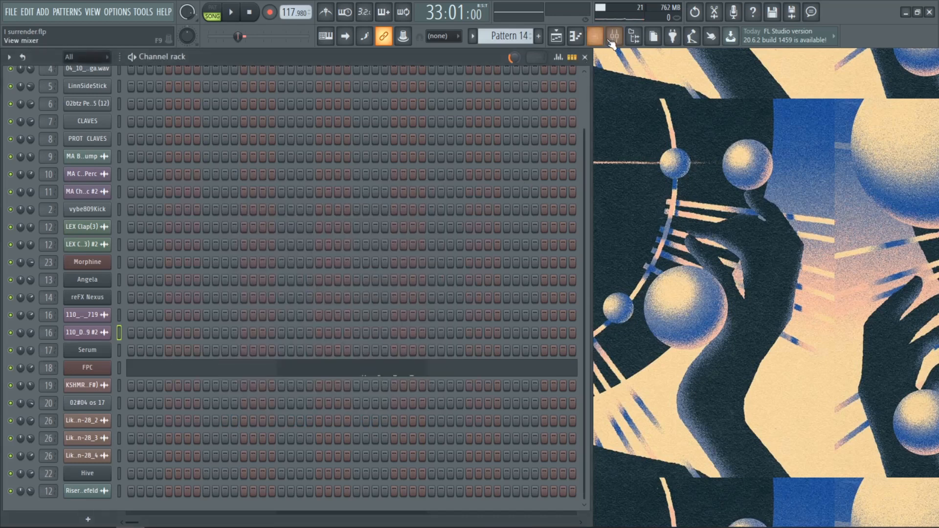
# Examine the Guitar Rig 5 effect on mixer Insert 16 and close its window.
pyautogui.click(615, 37)
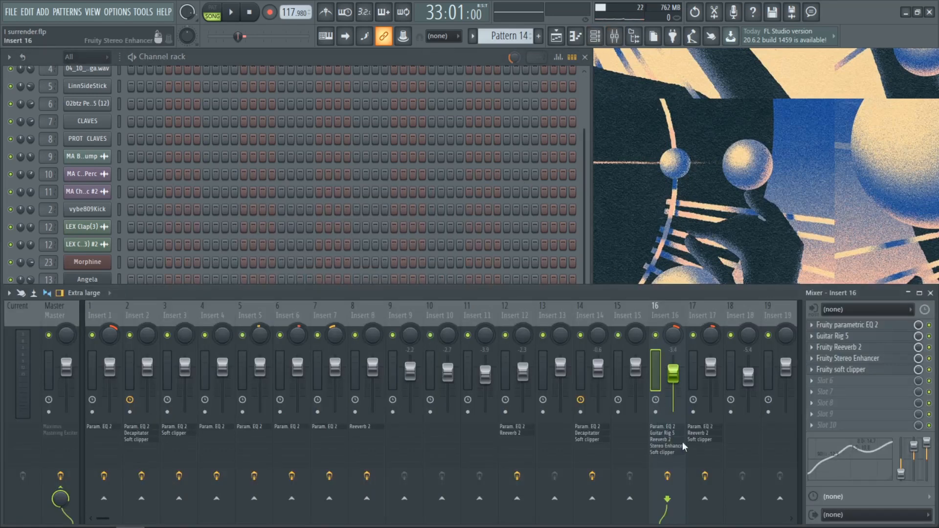
pyautogui.click(850, 336)
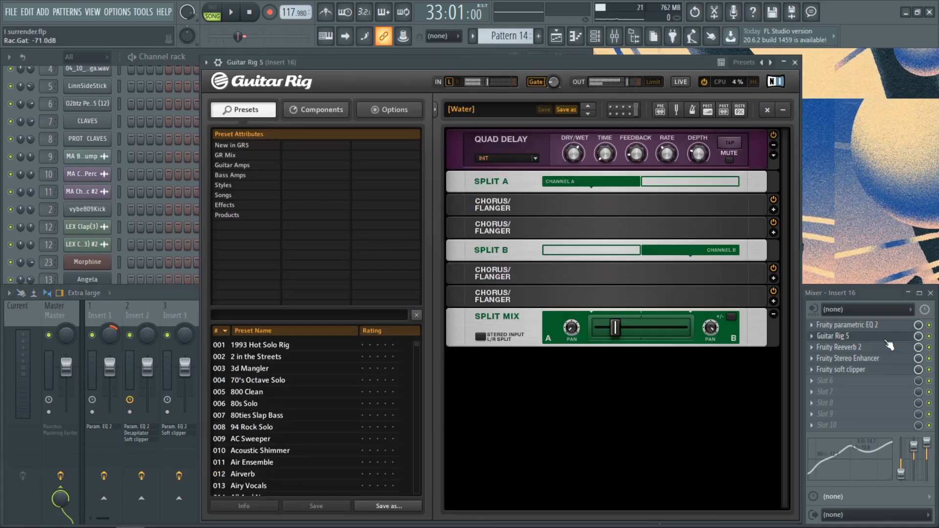
pyautogui.click(795, 63)
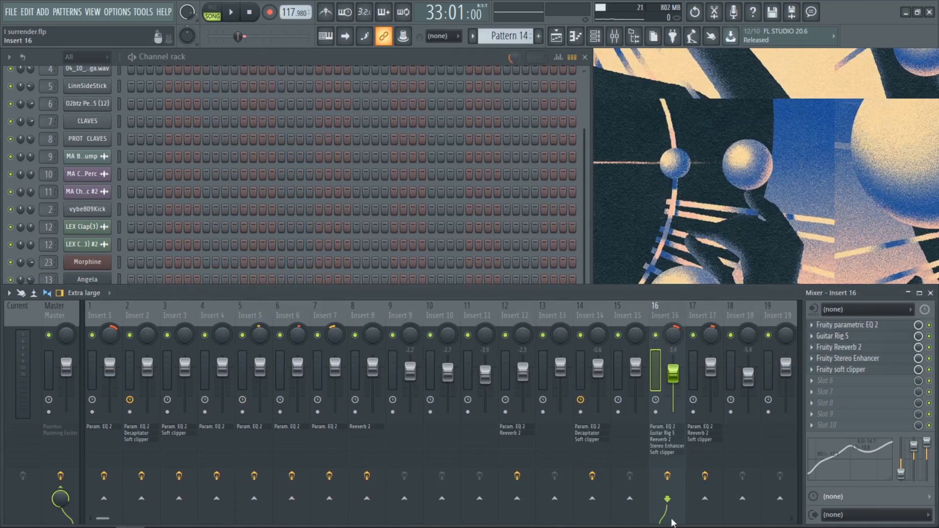
# Audition the 110_Dm_WashPad_01_719 #2 sample from the channel rack and close its channel settings.
pyautogui.click(587, 213)
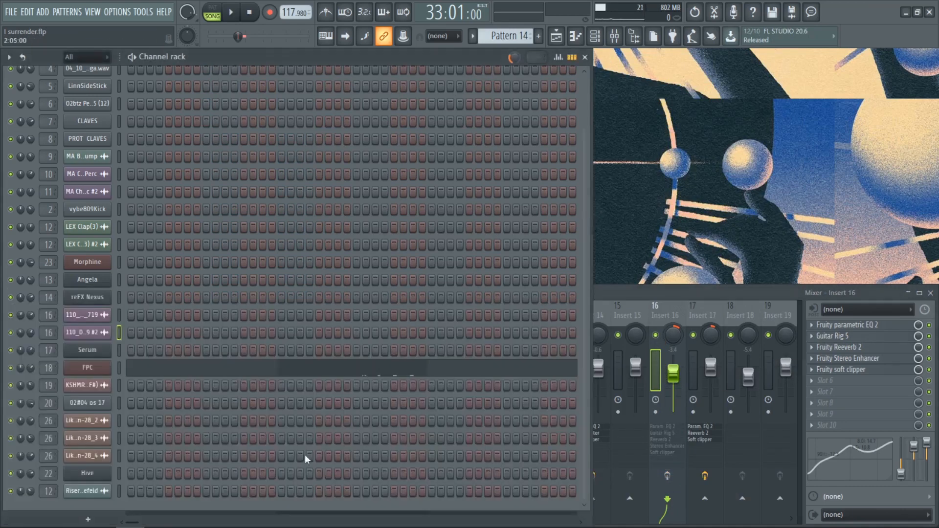
pyautogui.click(93, 336)
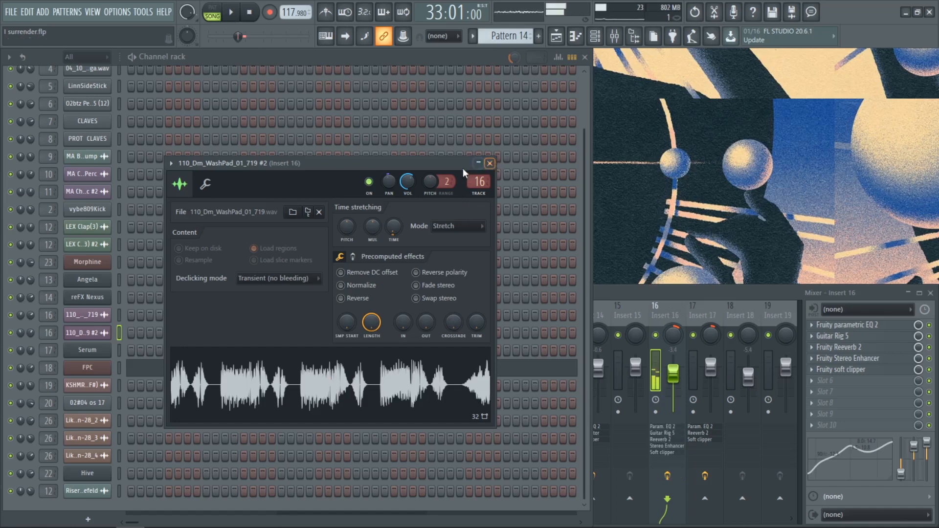
pyautogui.click(490, 163)
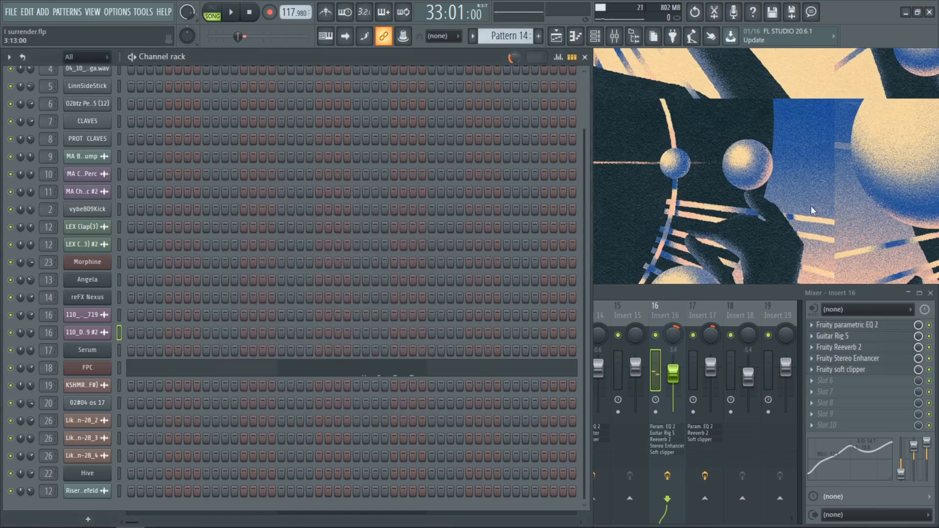
# Leave the mixer and channel rack and bring the playlist back up.
pyautogui.click(704, 295)
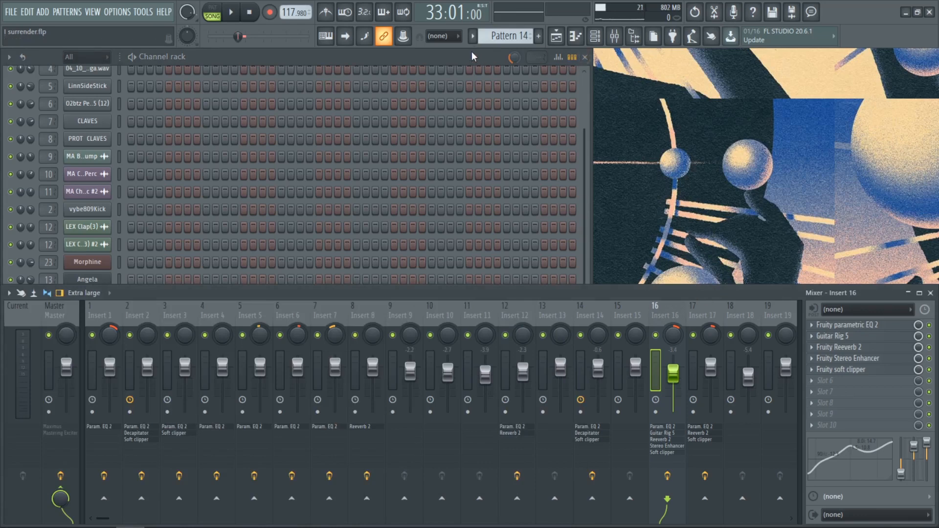
pyautogui.click(472, 36)
pyautogui.click(765, 133)
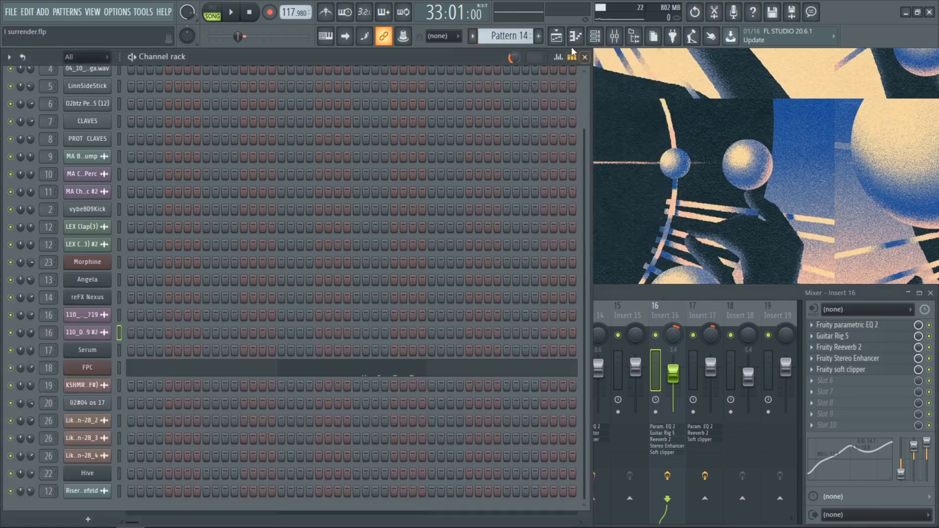
pyautogui.click(557, 37)
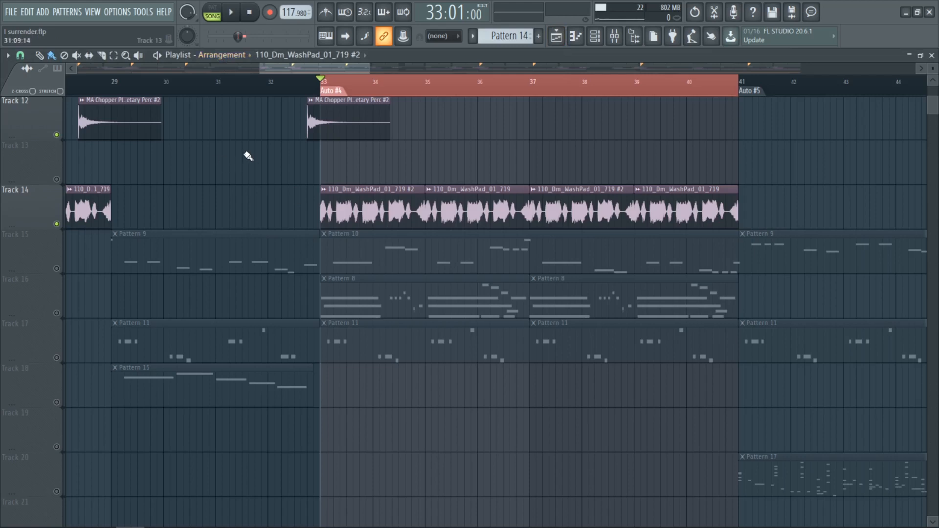
# Play the looping section from bar 33 with the WashPad clips and look over the tracks around Track 14.
pyautogui.press('space')
pyautogui.scroll(1, 222, 160)
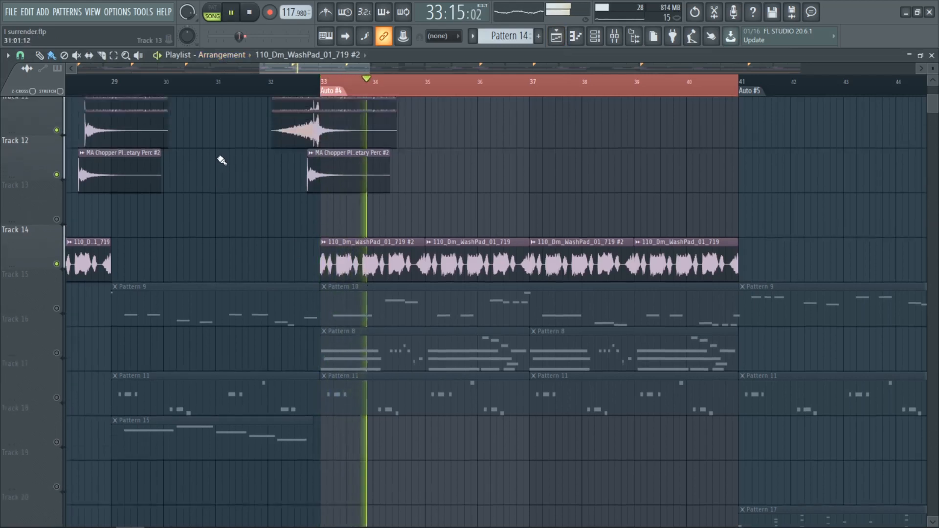
pyautogui.scroll(1, 220, 203)
pyautogui.scroll(-4, 221, 202)
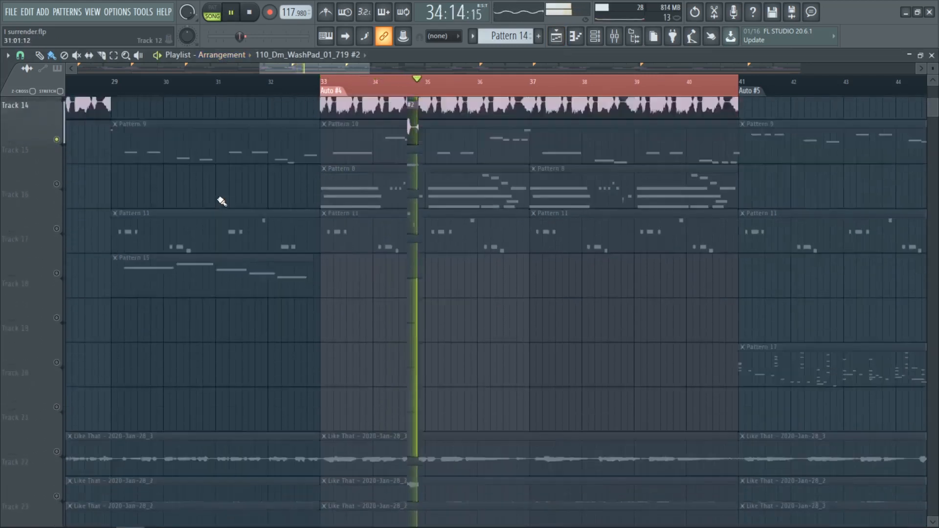
pyautogui.scroll(-3, 222, 201)
pyautogui.scroll(6, 222, 201)
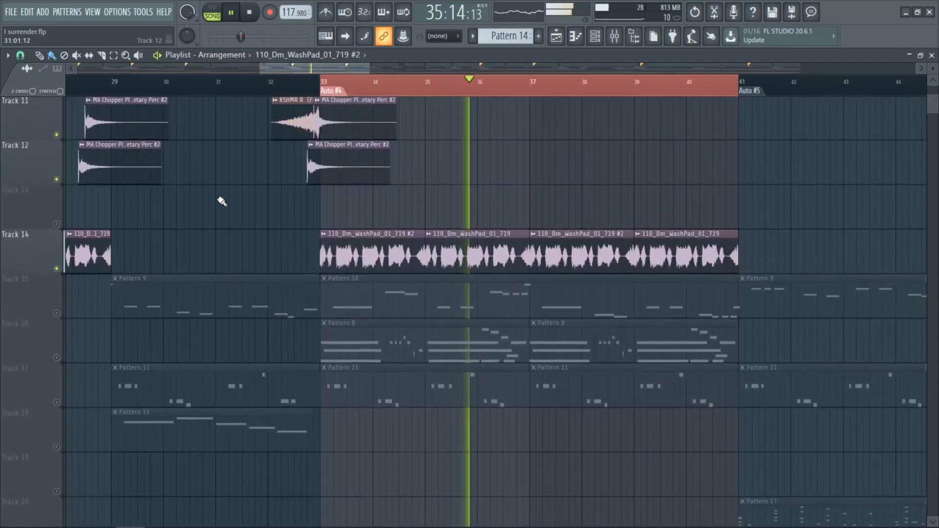
pyautogui.scroll(-2, 218, 201)
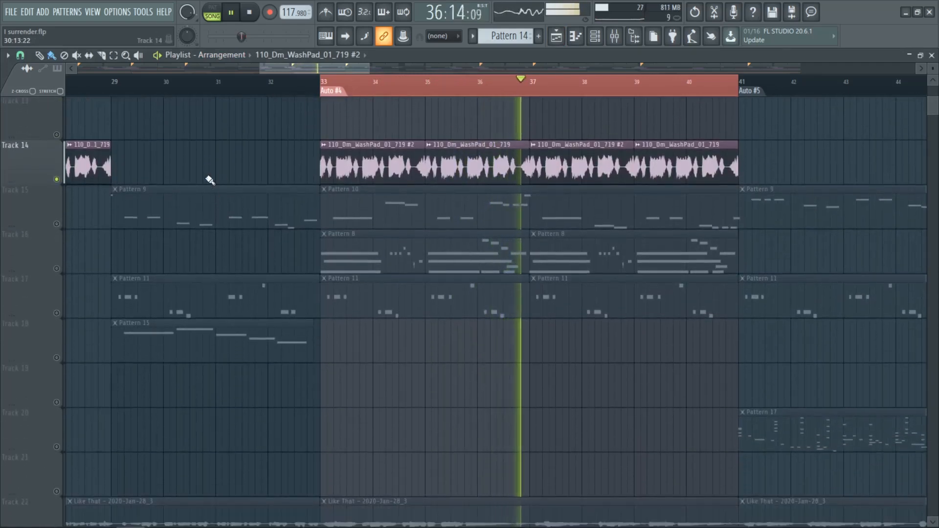
pyautogui.scroll(2, 777, 271)
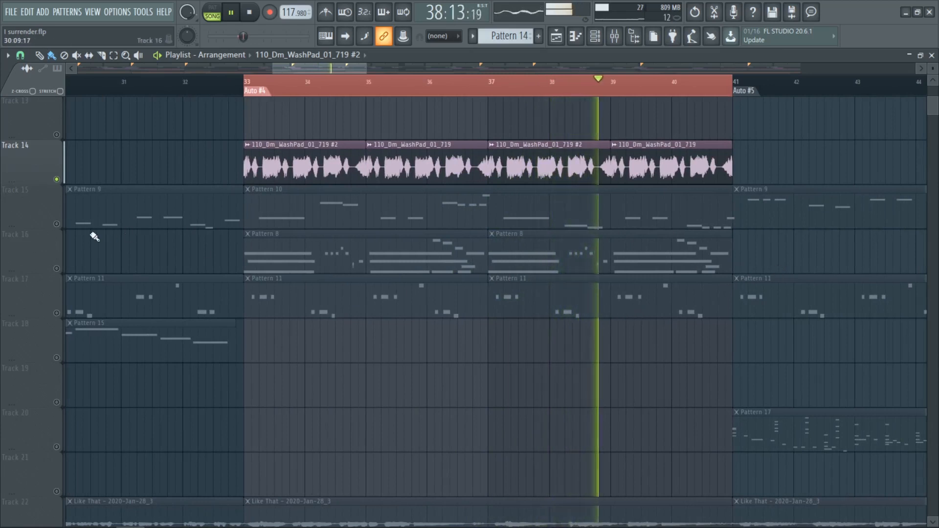
# Unmute Tracks 15, 17 and 16 to add Patterns 10, 11 and 8 to the looping section.
pyautogui.click(57, 224)
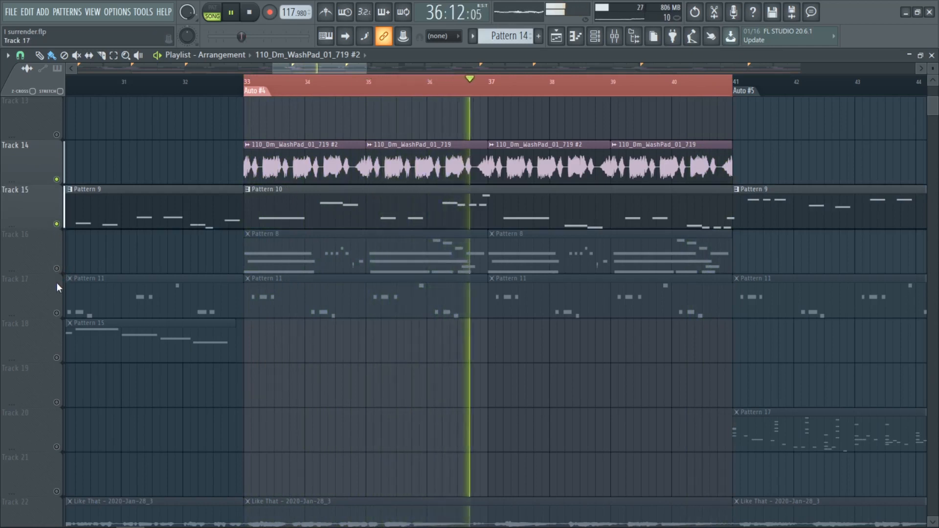
pyautogui.click(57, 313)
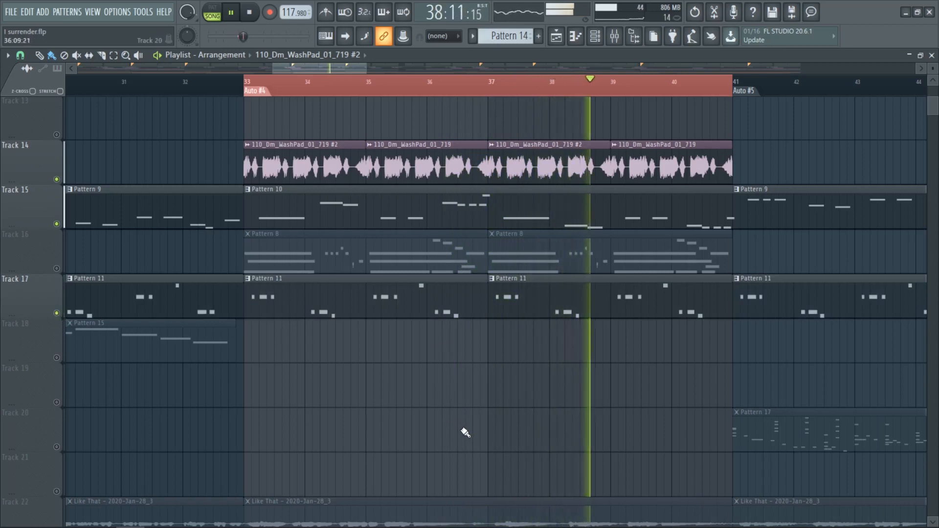
pyautogui.scroll(-6, 465, 434)
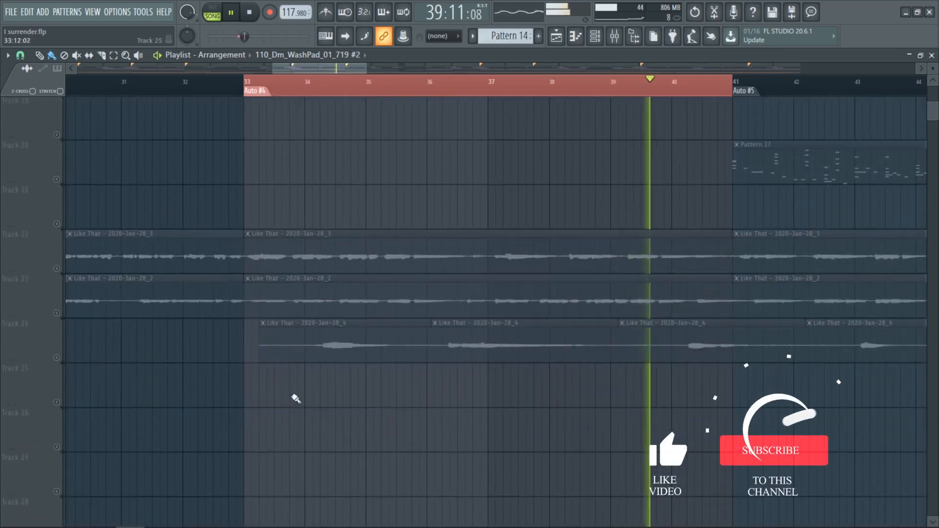
pyautogui.scroll(5, 302, 396)
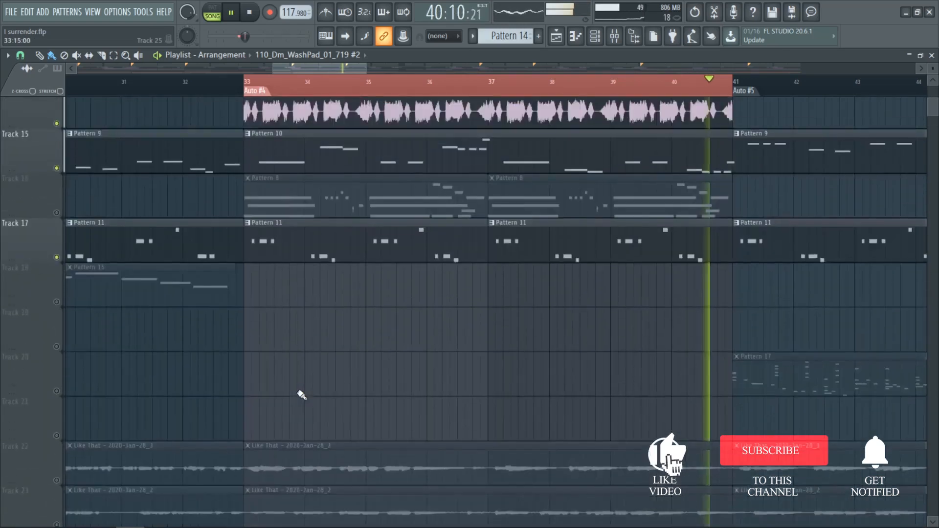
pyautogui.scroll(2, 293, 394)
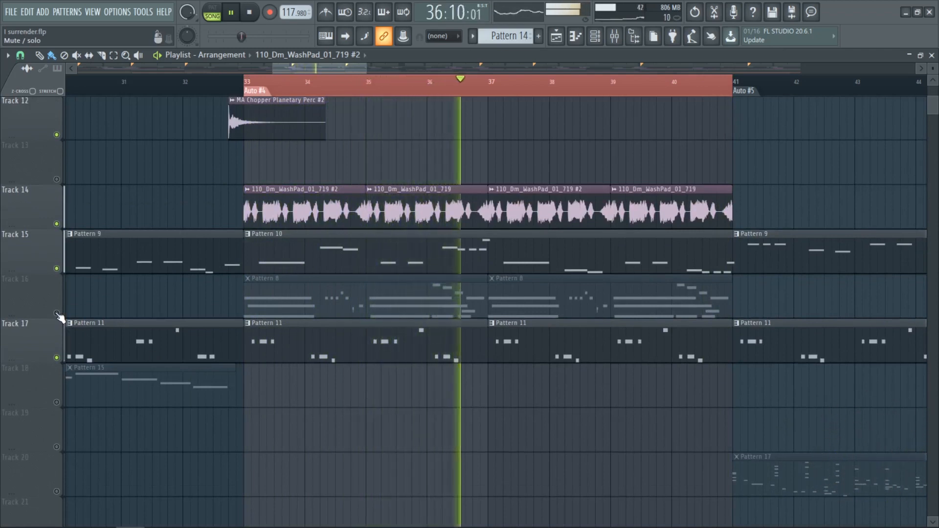
pyautogui.click(57, 314)
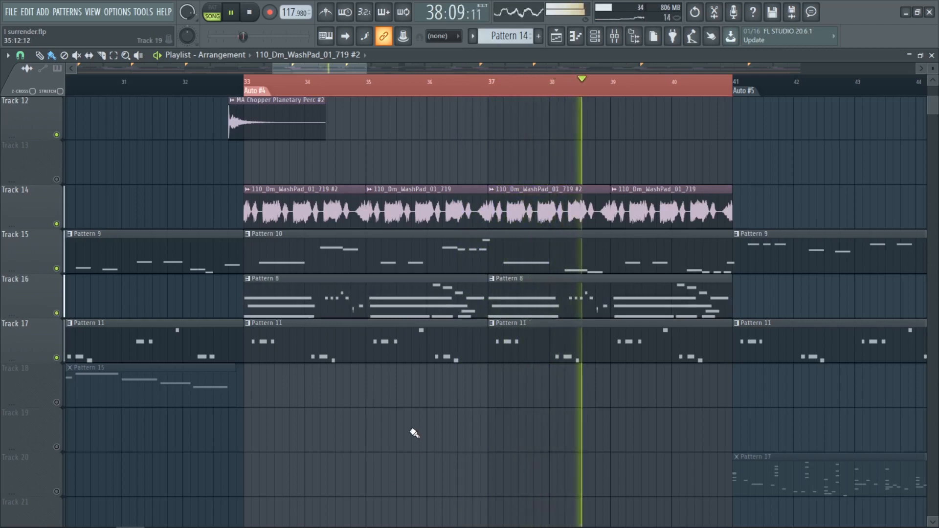
# Survey a wider stretch of the arrangement around the looping section, from Track 12 down to the still muted tracks.
pyautogui.scroll(-6, 414, 433)
pyautogui.scroll(-1, 406, 432)
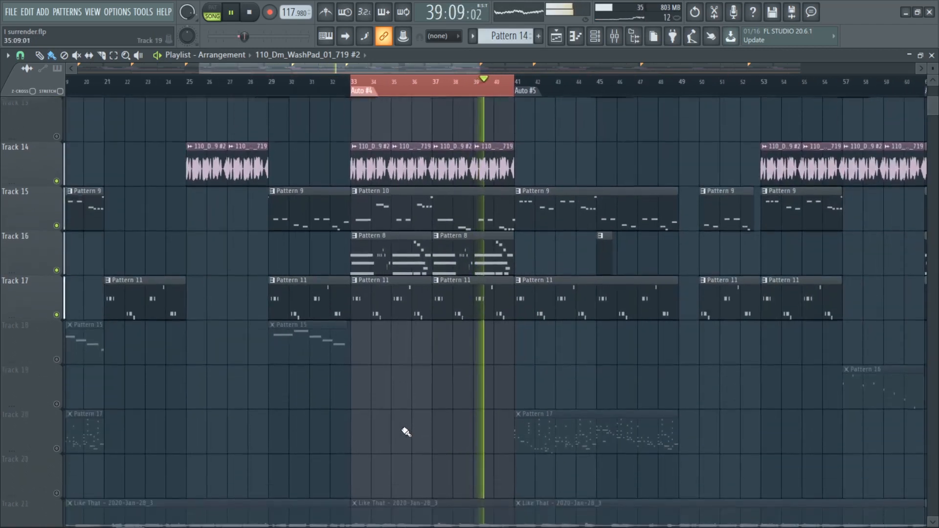
pyautogui.scroll(1, 405, 433)
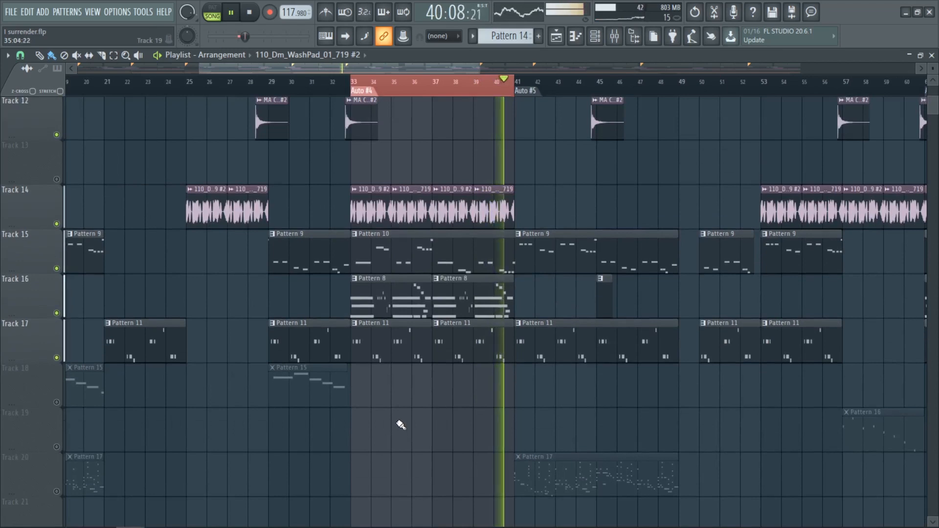
pyautogui.scroll(-3, 401, 423)
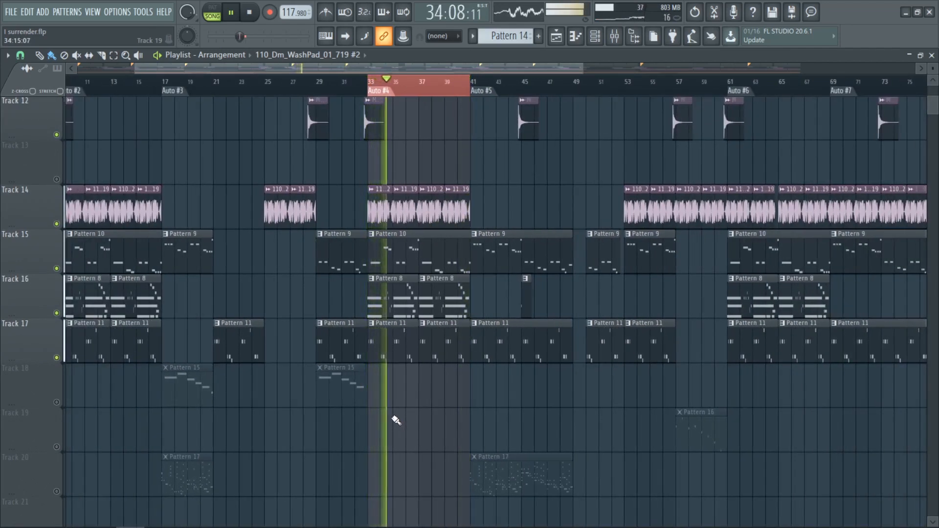
pyautogui.scroll(-2, 396, 422)
pyautogui.scroll(1, 394, 424)
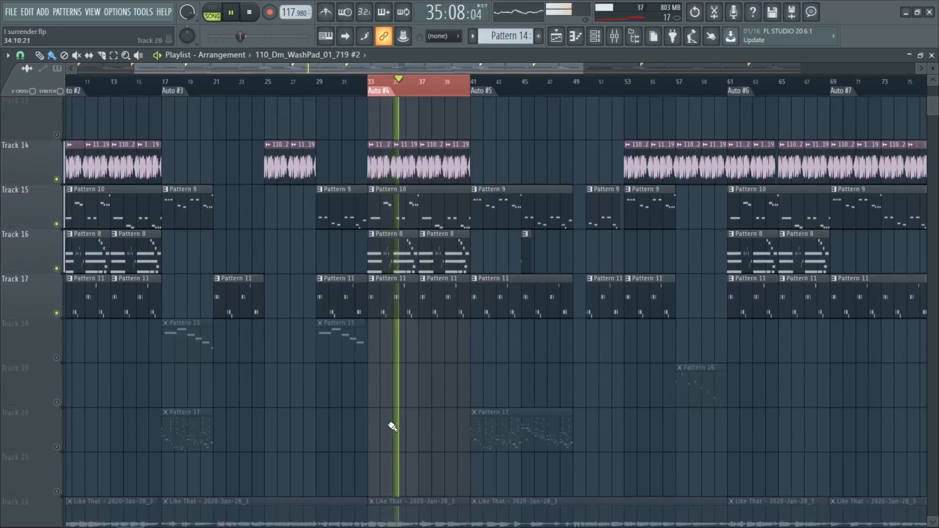
# Stop the song playback and clear the loop selection over bars 33 to 41.
pyautogui.scroll(-3, 390, 423)
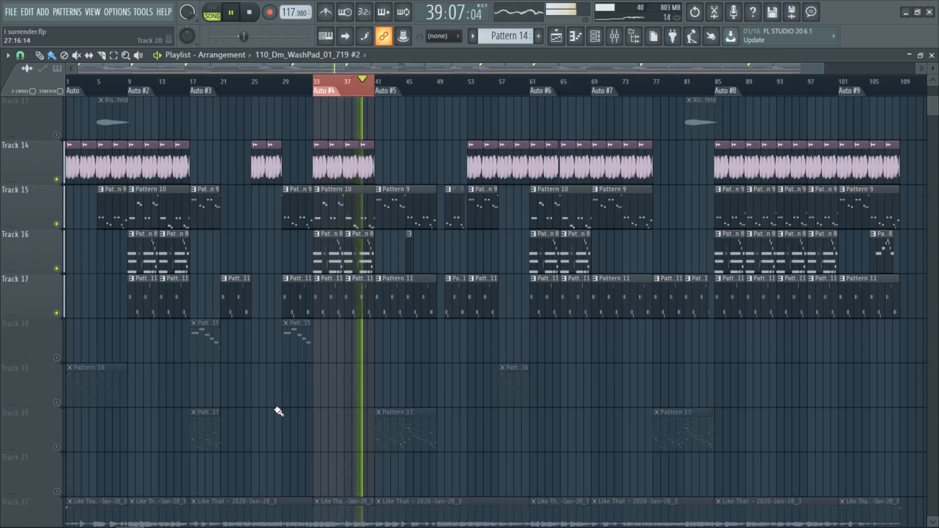
pyautogui.scroll(4, 278, 411)
pyautogui.scroll(-6, 279, 412)
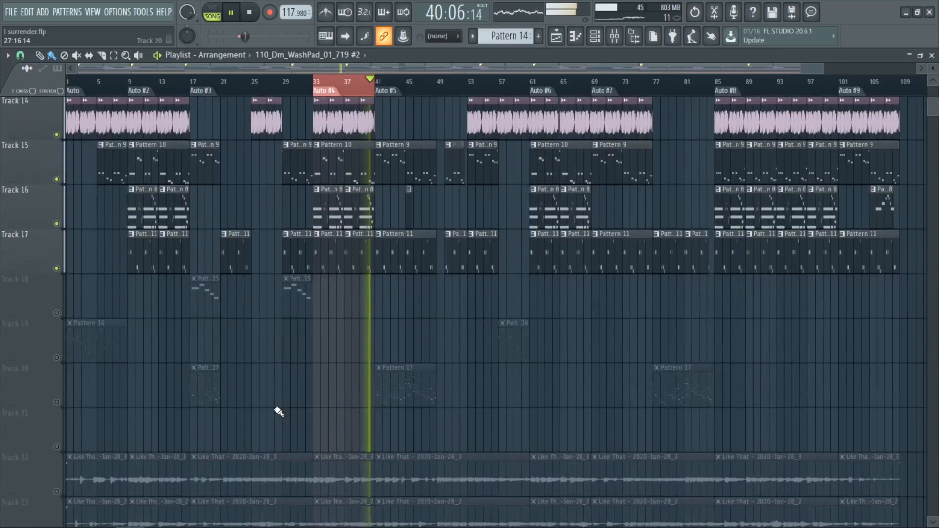
pyautogui.press('space')
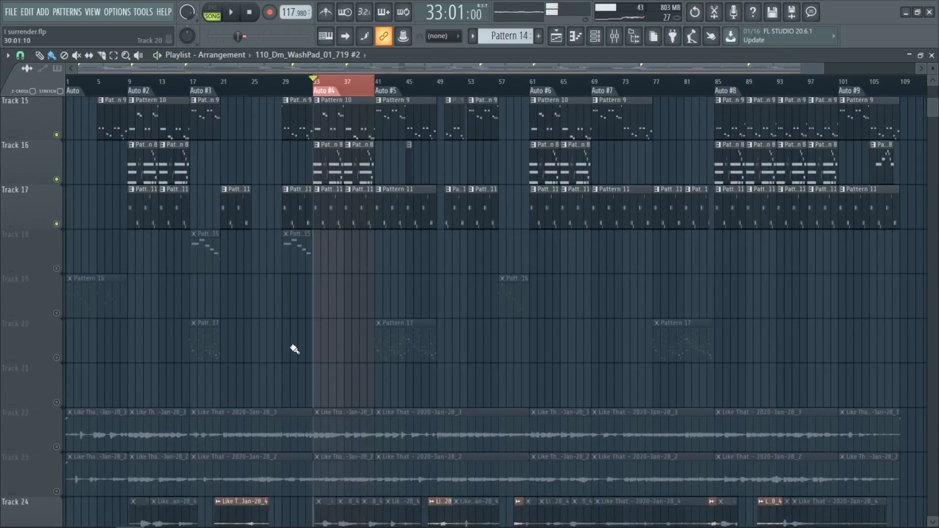
pyautogui.scroll(4, 296, 338)
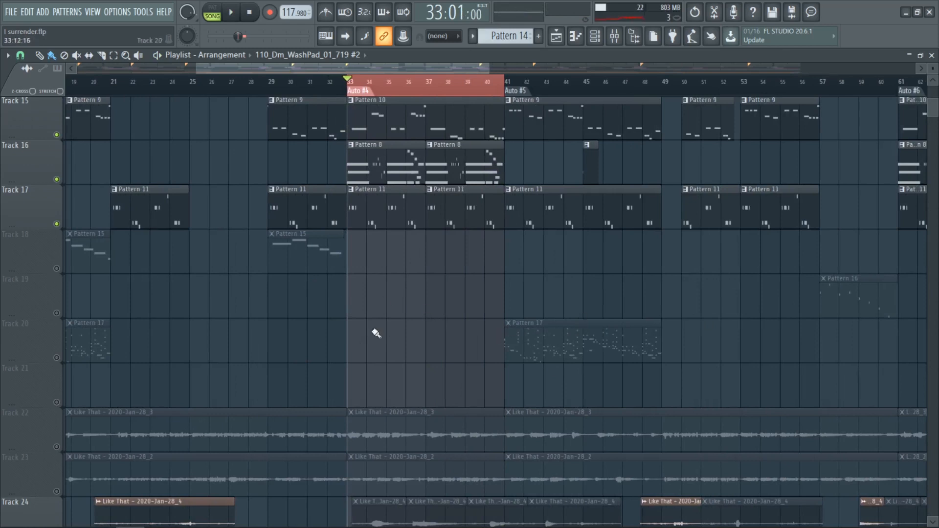
pyautogui.click(437, 101)
pyautogui.scroll(-4, 415, 327)
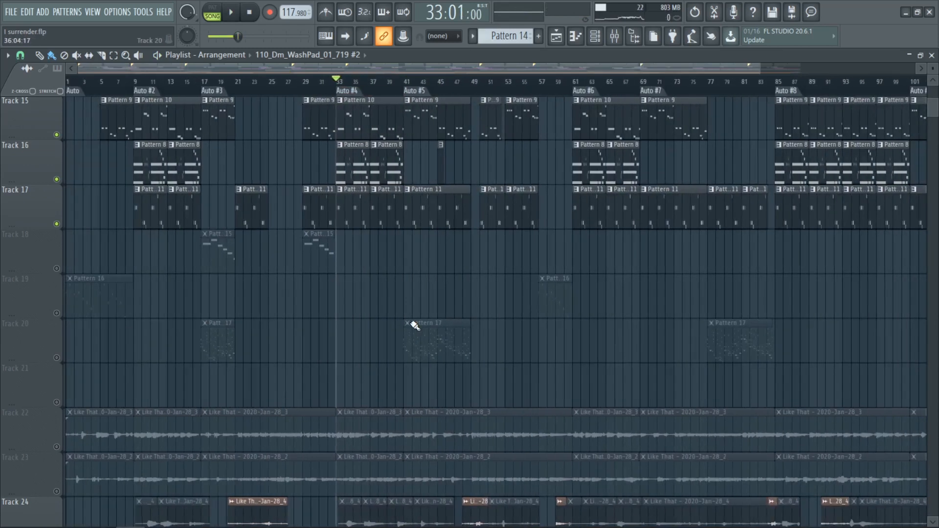
pyautogui.scroll(-1, 411, 319)
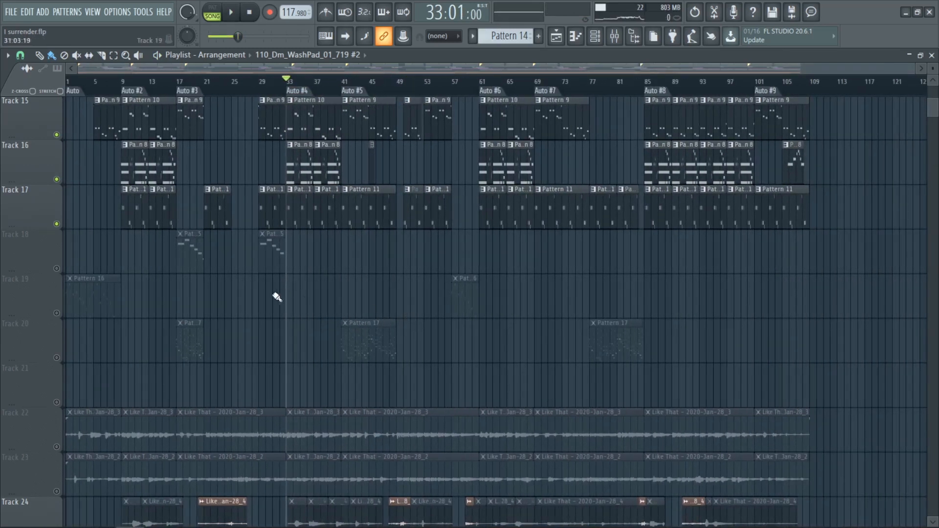
# Unmute Tracks 18 and 20 and play the song from just before bar 17 to hear Patterns 15 and 17.
pyautogui.click(175, 84)
pyautogui.click(57, 269)
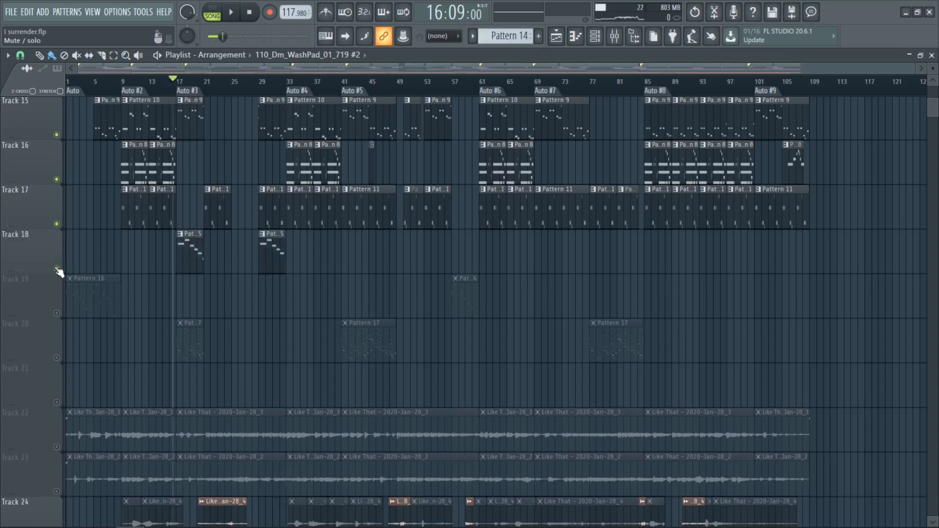
pyautogui.press('space')
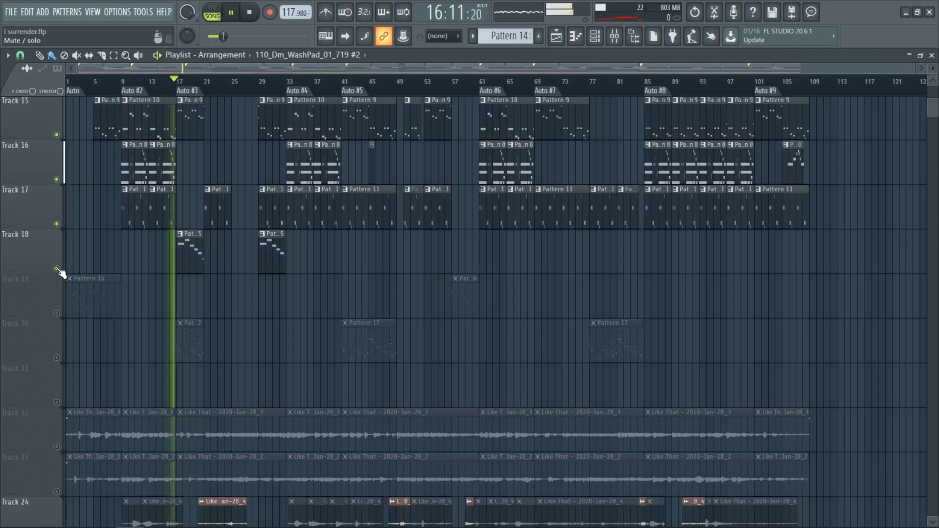
pyautogui.press('space')
pyautogui.click(57, 359)
pyautogui.press('space')
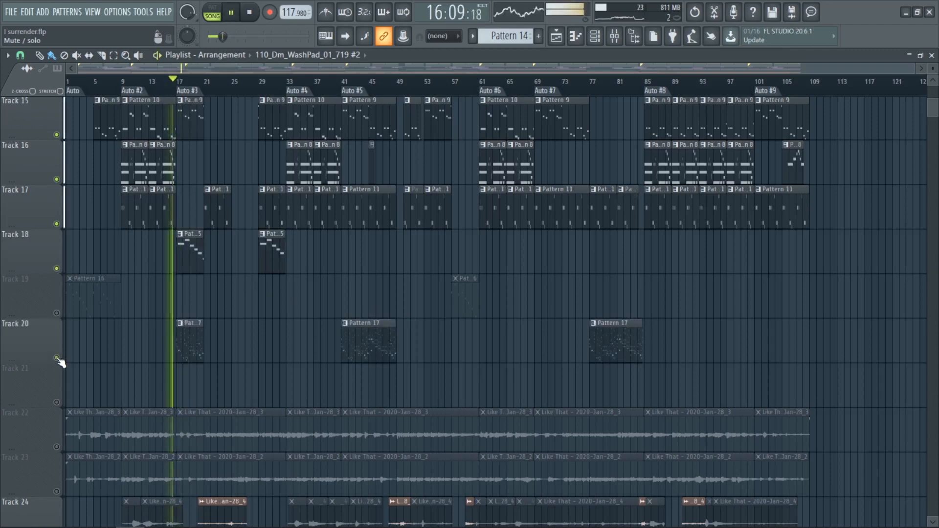
pyautogui.scroll(5, 101, 352)
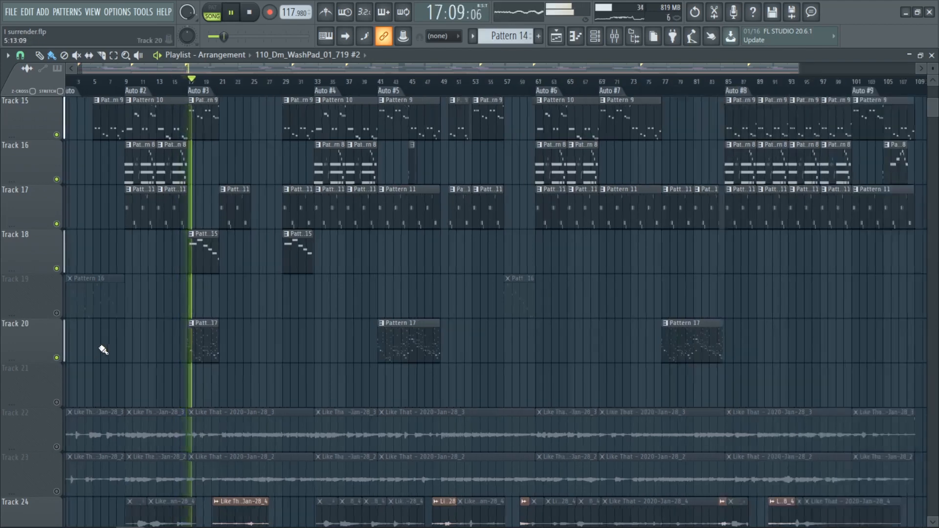
pyautogui.scroll(2, 103, 350)
pyautogui.scroll(-5, 103, 349)
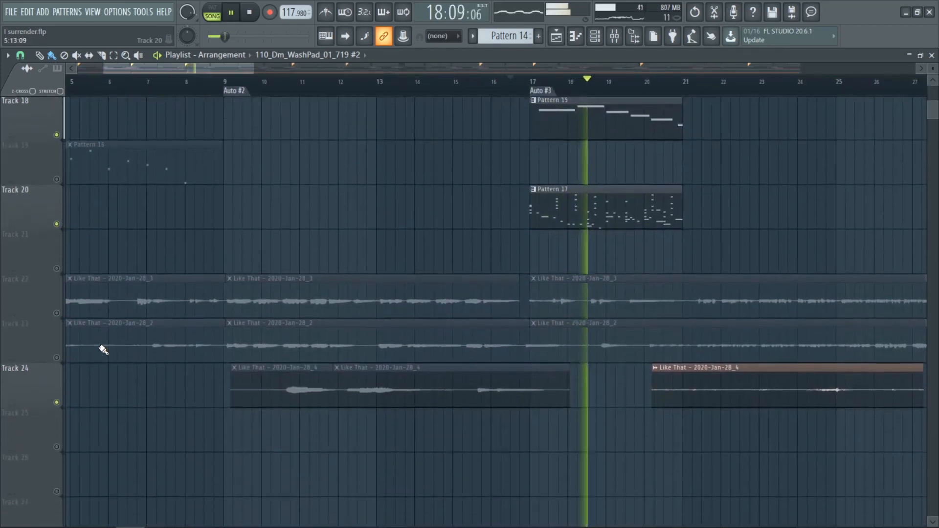
pyautogui.scroll(4, 103, 350)
pyautogui.scroll(-4, 101, 354)
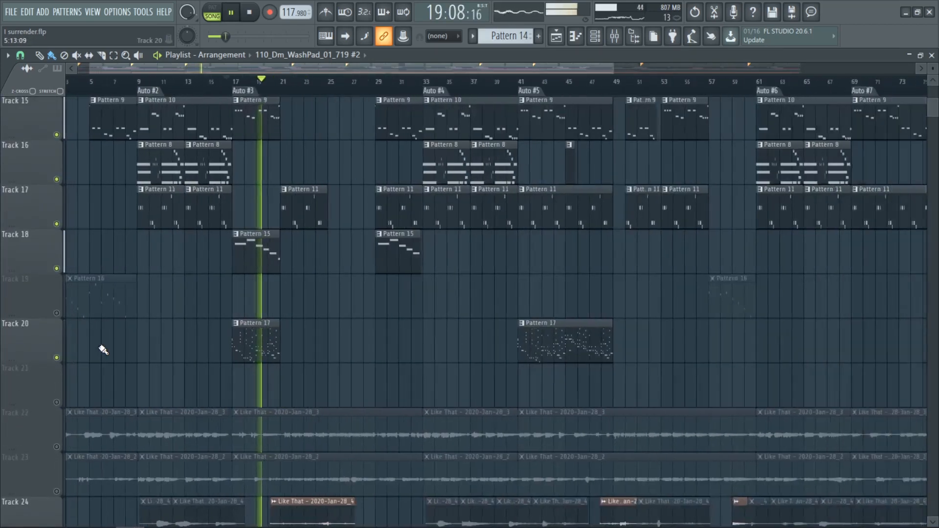
# Trim the first unmuted Like That vocal clip on Track 24 to two bars starting at bar 24.
pyautogui.scroll(-4, 273, 346)
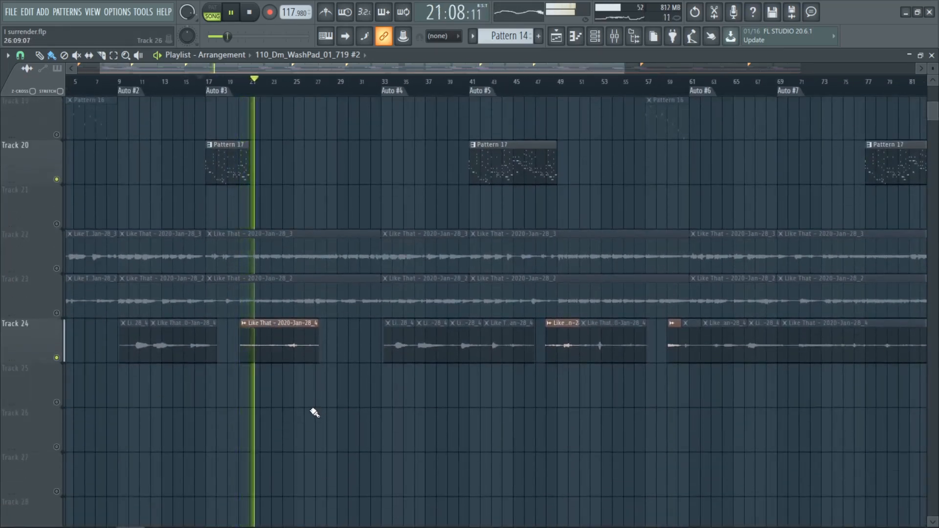
pyautogui.scroll(-2, 316, 414)
pyautogui.scroll(1, 314, 411)
pyautogui.scroll(1, 314, 411)
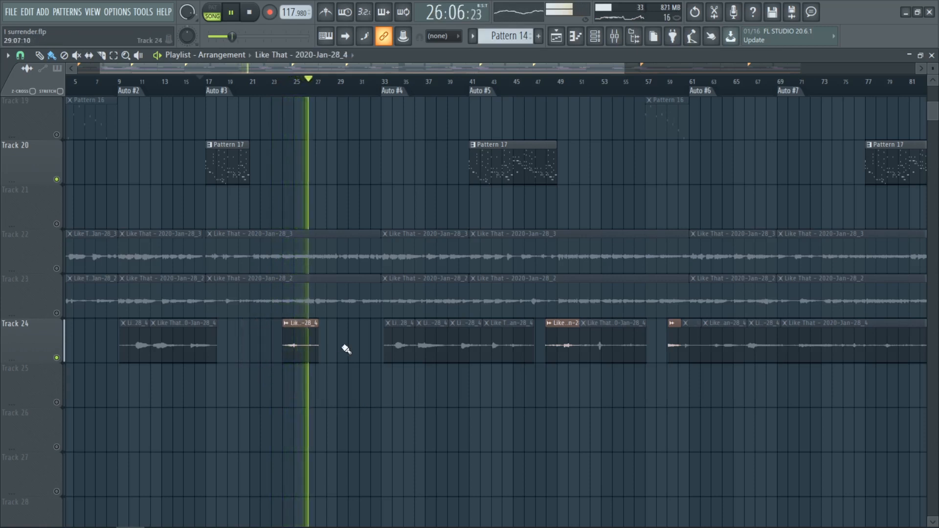
pyautogui.moveTo(318, 340); pyautogui.dragTo(305, 342)
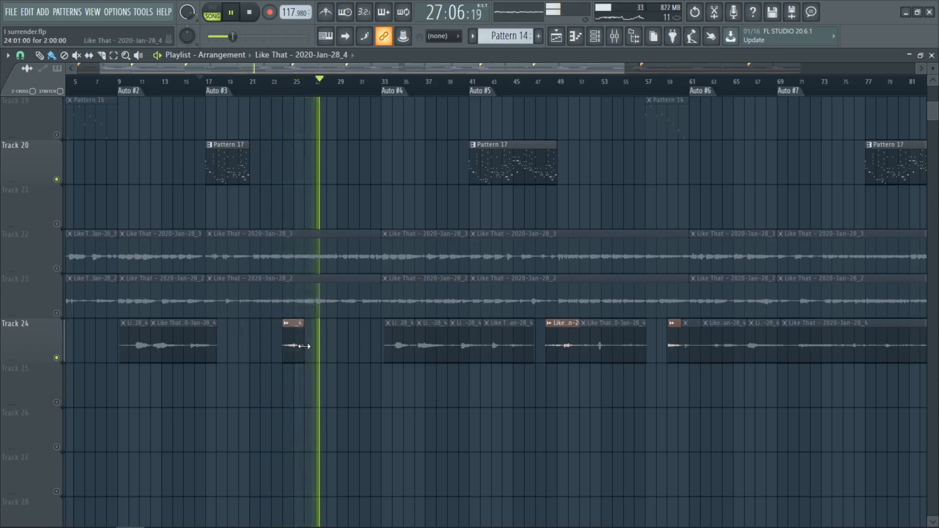
# Unmute Track 19 to add Pattern 16, survey the full arrangement at reduced track height, and stop playback.
pyautogui.scroll(5, 332, 369)
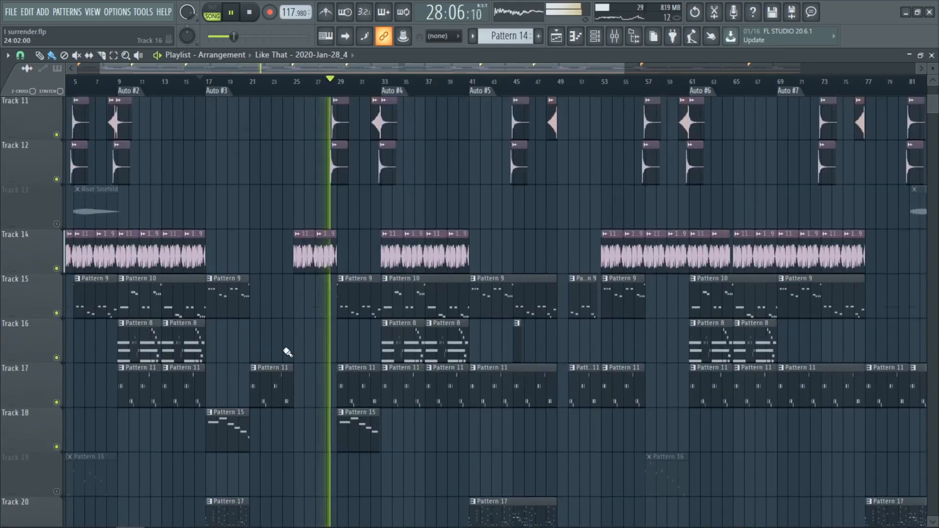
pyautogui.scroll(-1, 287, 352)
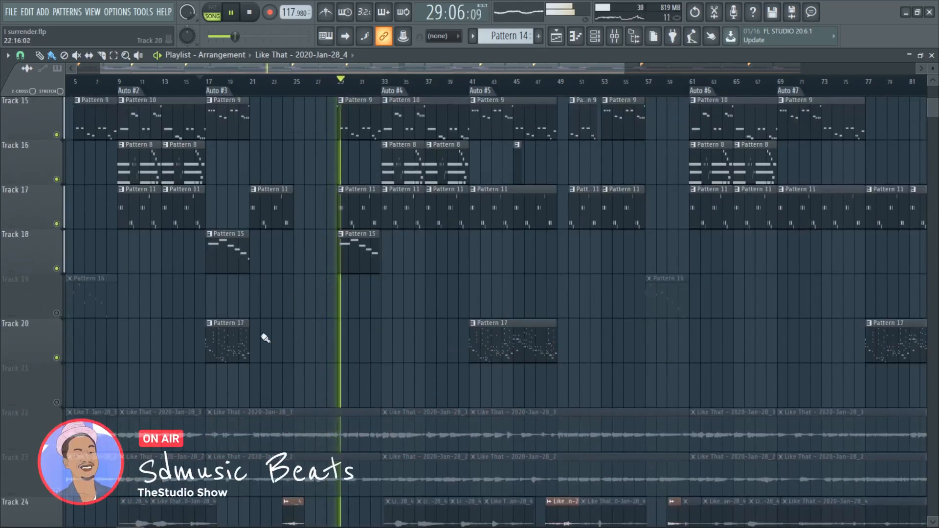
pyautogui.click(56, 314)
pyautogui.keyDown('ctrl'); pyautogui.rightClick(360, 317); pyautogui.keyUp('ctrl')
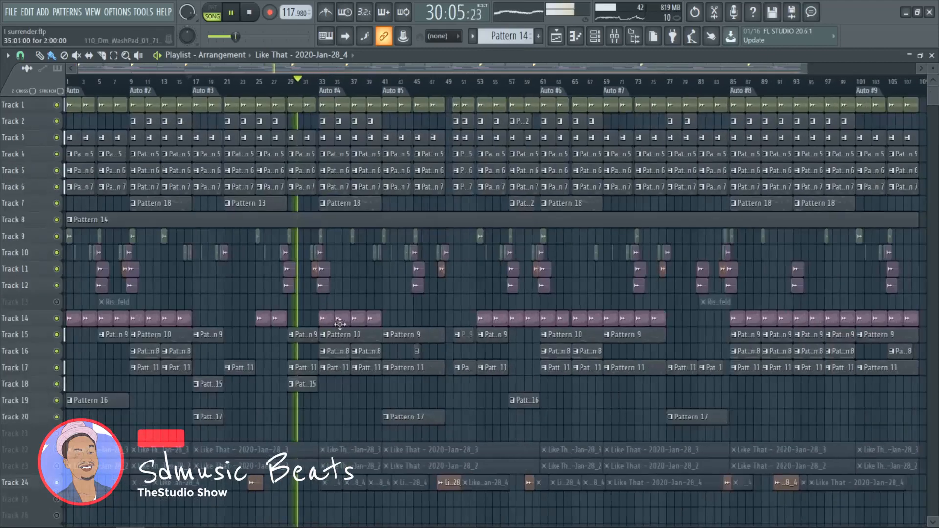
pyautogui.scroll(3, 226, 357)
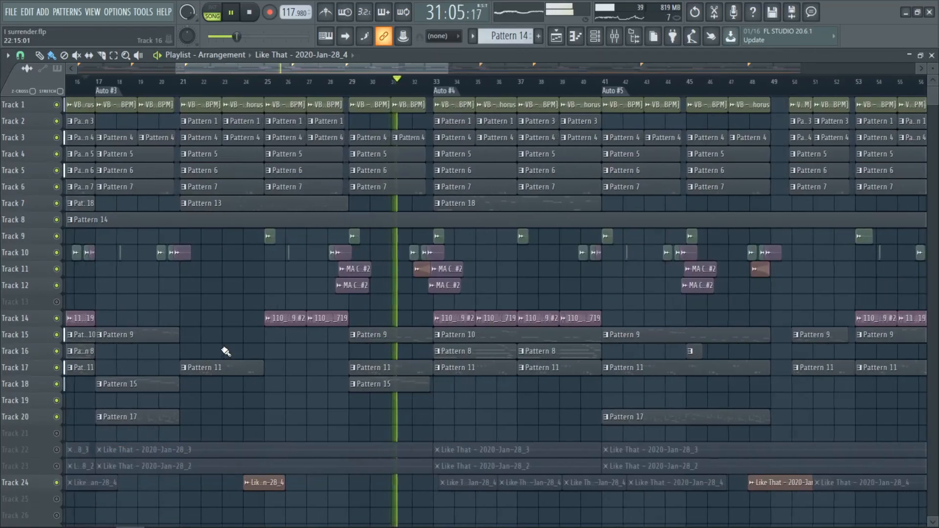
pyautogui.scroll(1, 575, 386)
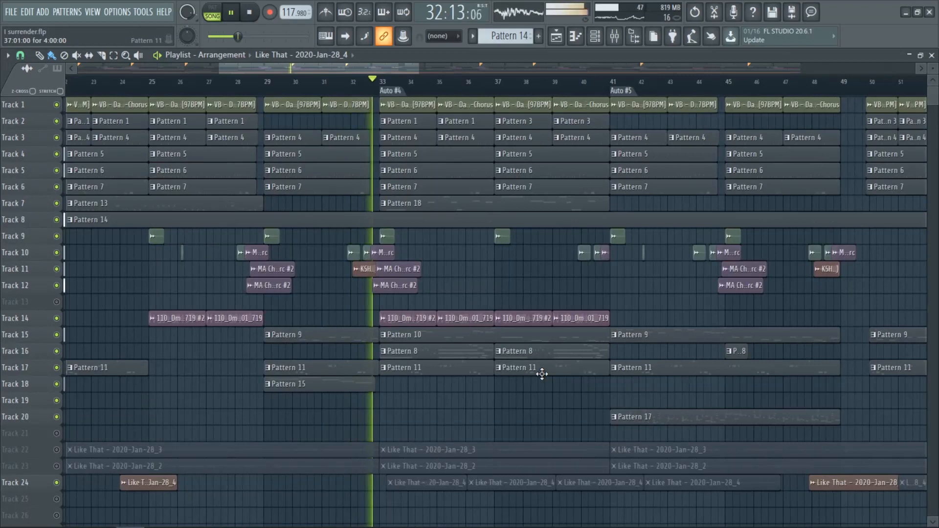
pyautogui.press('space')
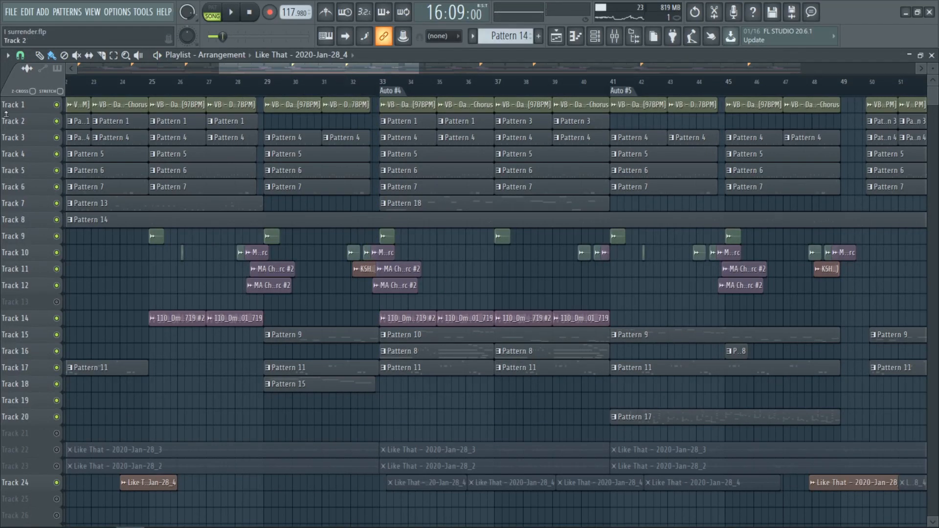
# Inspect the sample settings of the MA Chopper Planetary Perc #2 clips near bar 5 on Tracks 11 and 12.
pyautogui.scroll(-3, 423, 262)
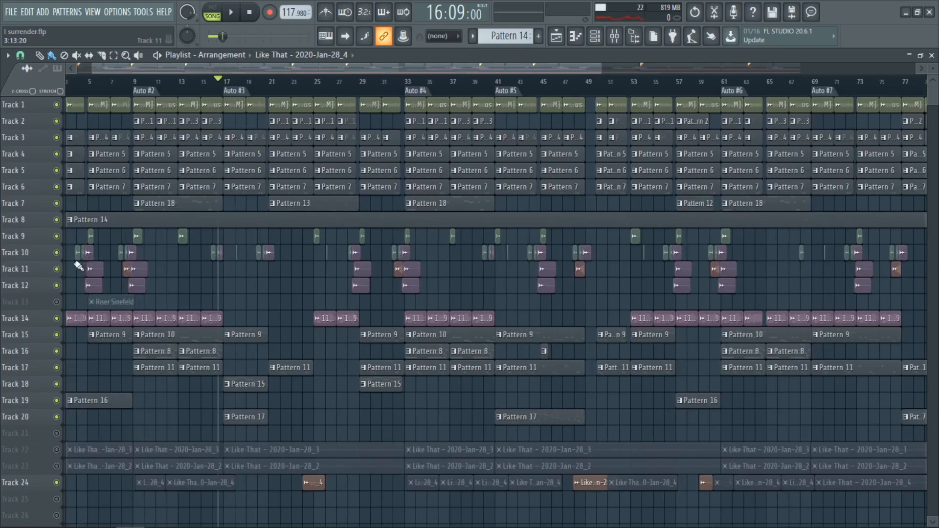
pyautogui.scroll(4, 78, 266)
pyautogui.doubleClick(194, 269)
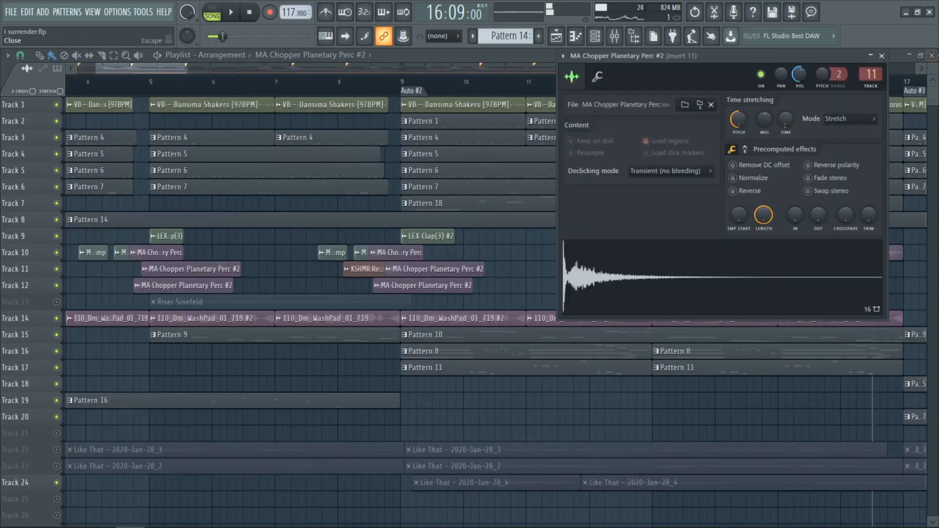
pyautogui.click(882, 56)
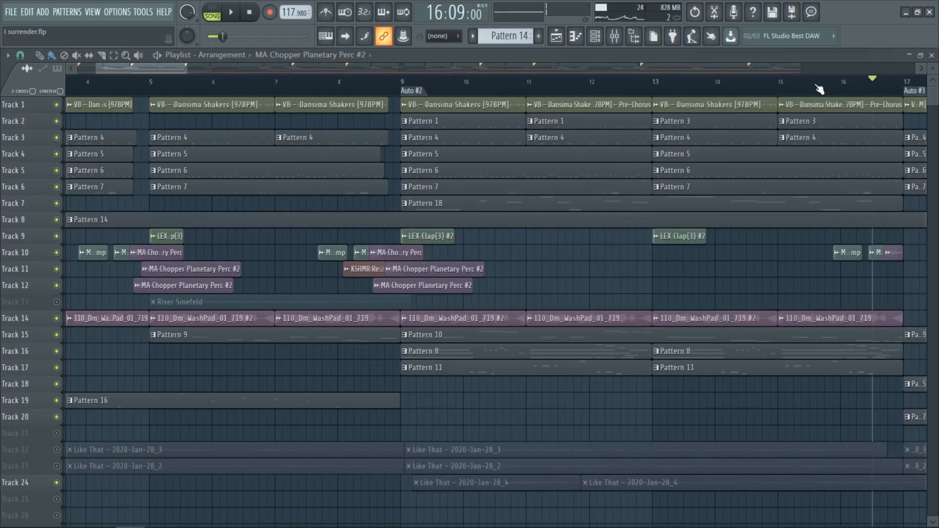
pyautogui.doubleClick(215, 287)
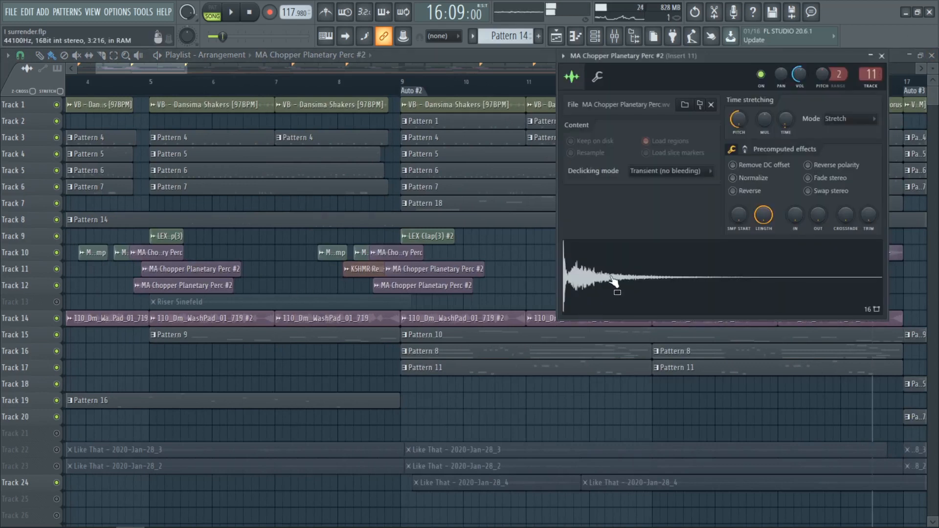
pyautogui.click(883, 56)
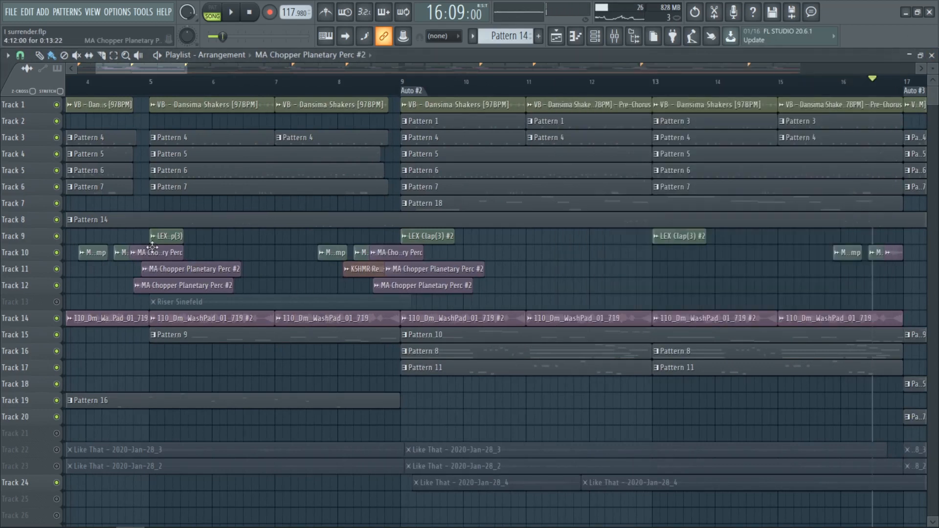
# Inspect the LEX Clap(3), MA BubbleWrap Thump and KSHMR Reverse Synth 07 samples used on Tracks 9, 10 and 11.
pyautogui.doubleClick(167, 237)
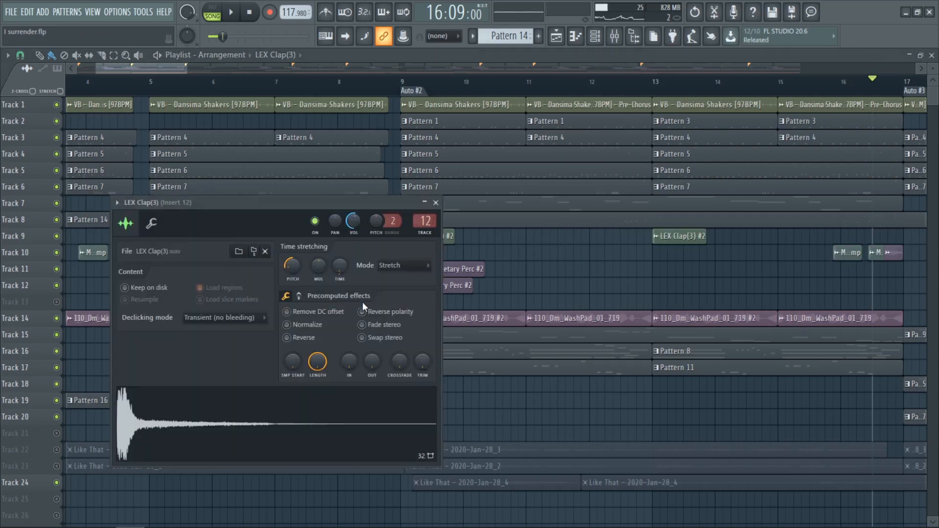
pyautogui.click(436, 202)
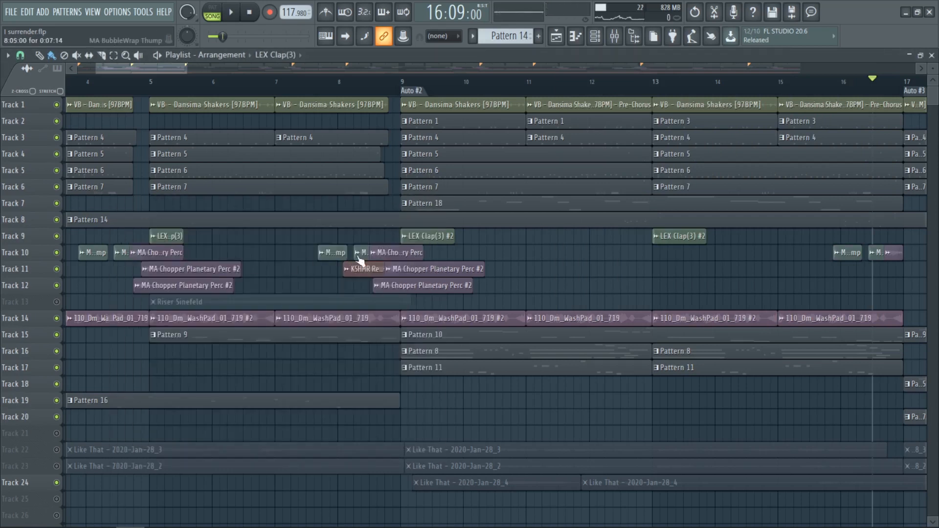
pyautogui.doubleClick(331, 255)
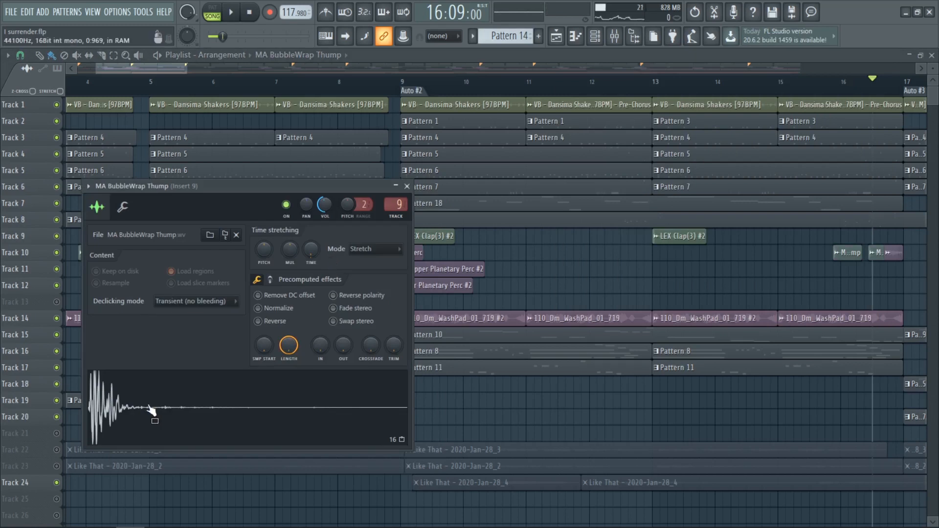
pyautogui.click(407, 187)
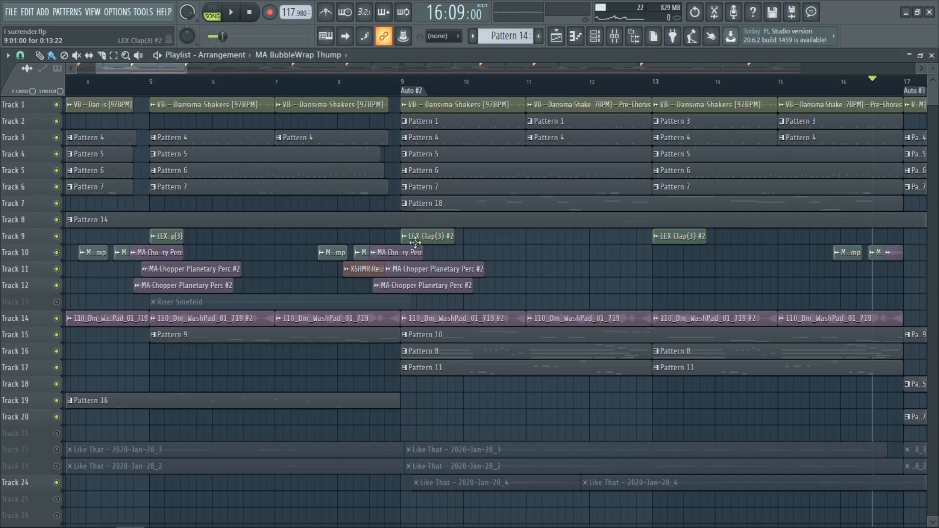
pyautogui.doubleClick(360, 269)
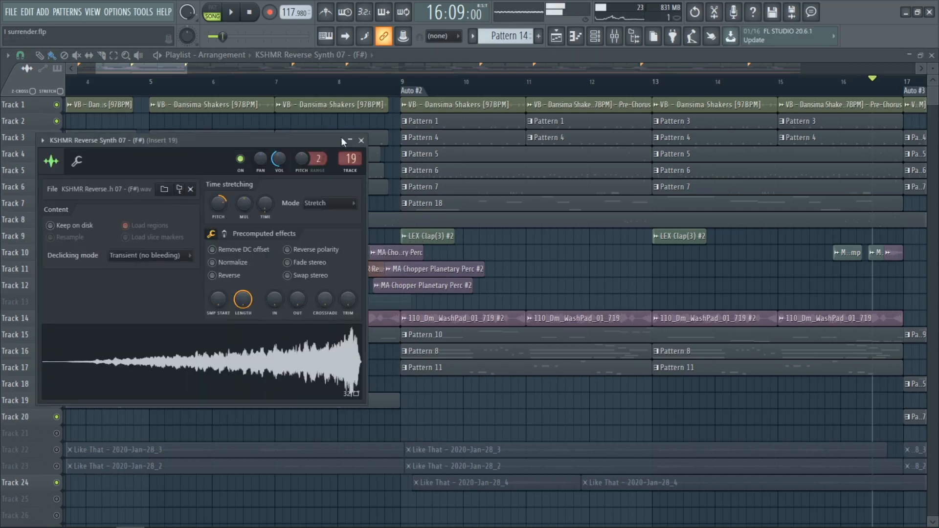
pyautogui.click(361, 140)
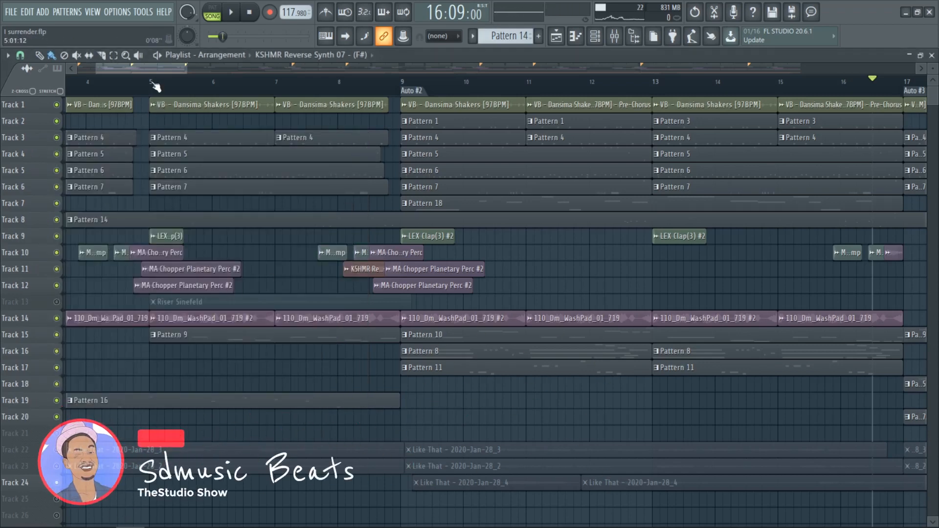
# Unmute Track 13 and open the sample settings of its Riser Sinefeld clip at bar 5.
pyautogui.moveTo(135, 69); pyautogui.dragTo(49, 78)
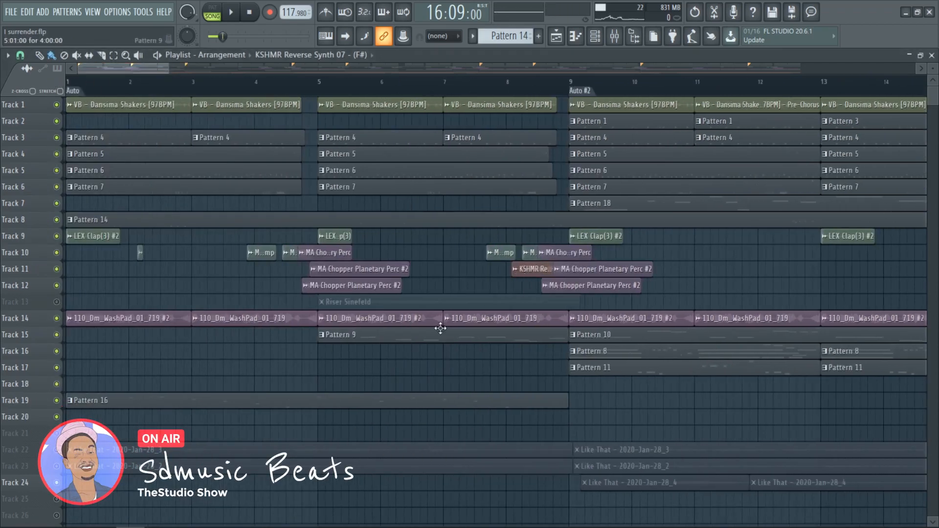
pyautogui.scroll(-3, 362, 311)
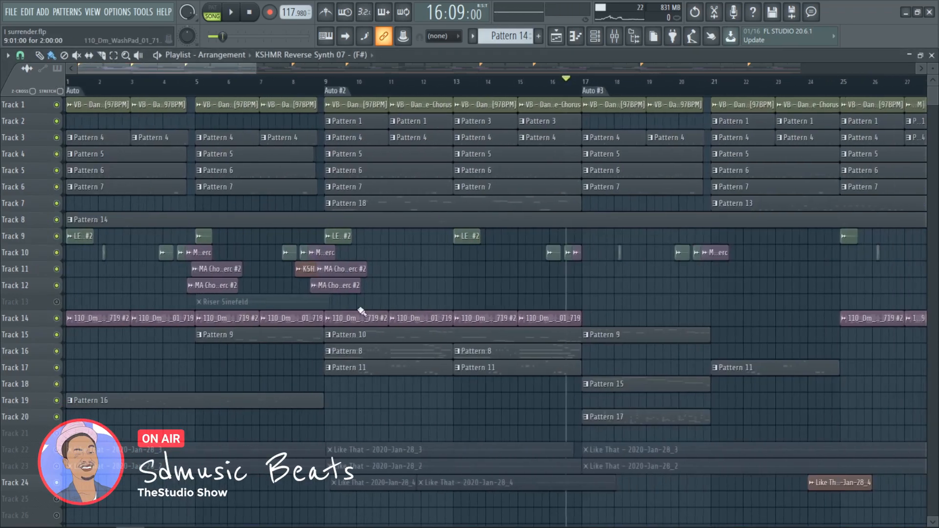
pyautogui.click(56, 303)
pyautogui.doubleClick(257, 301)
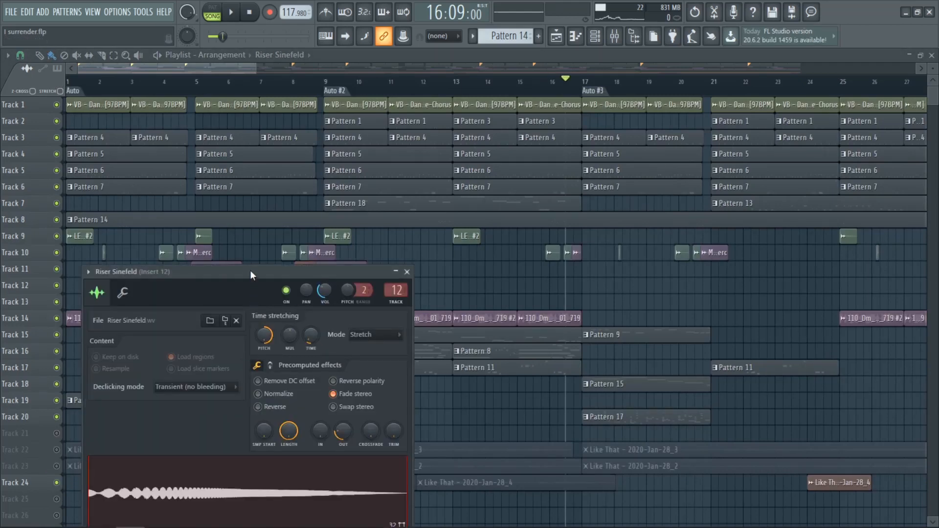
# Close the Riser Sinefeld sample settings and survey the arrangement out to its end while briefly playing from bar 17.
pyautogui.moveTo(251, 275); pyautogui.dragTo(327, 196)
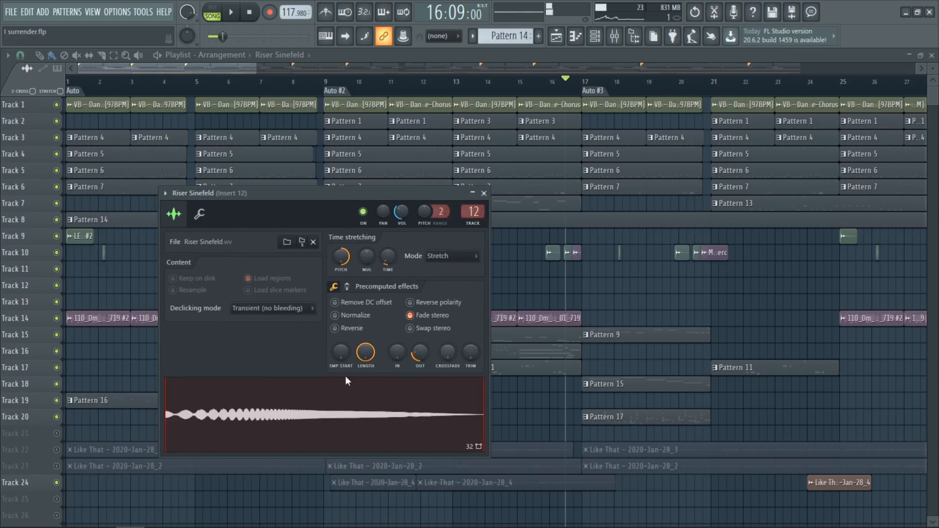
pyautogui.click(484, 194)
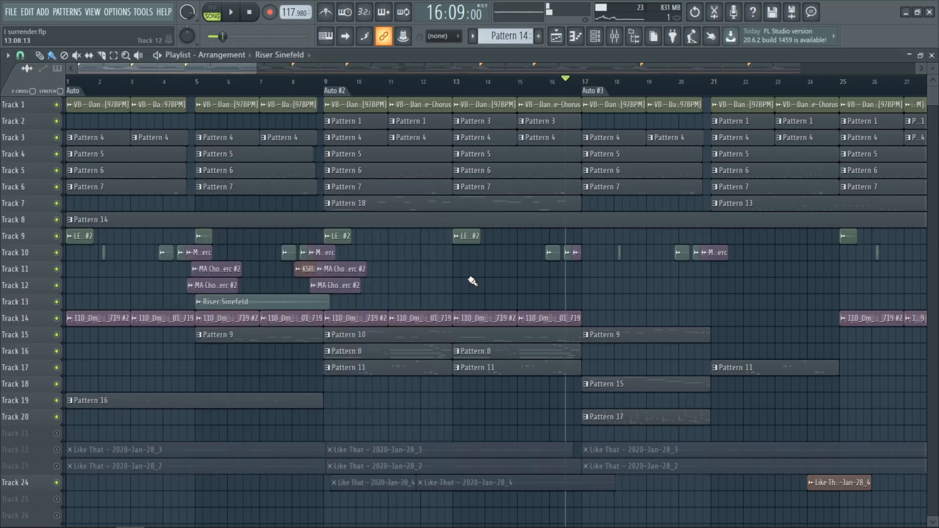
pyautogui.press('space')
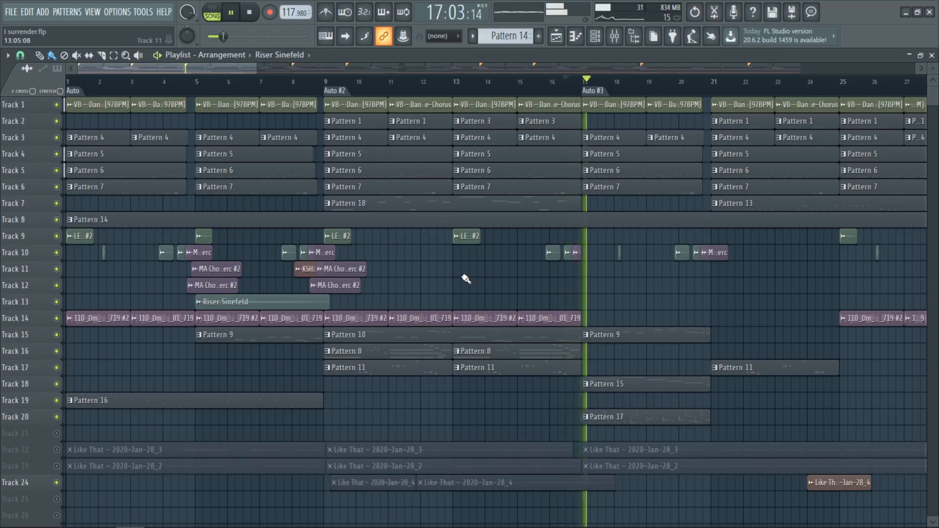
pyautogui.scroll(-6, 465, 279)
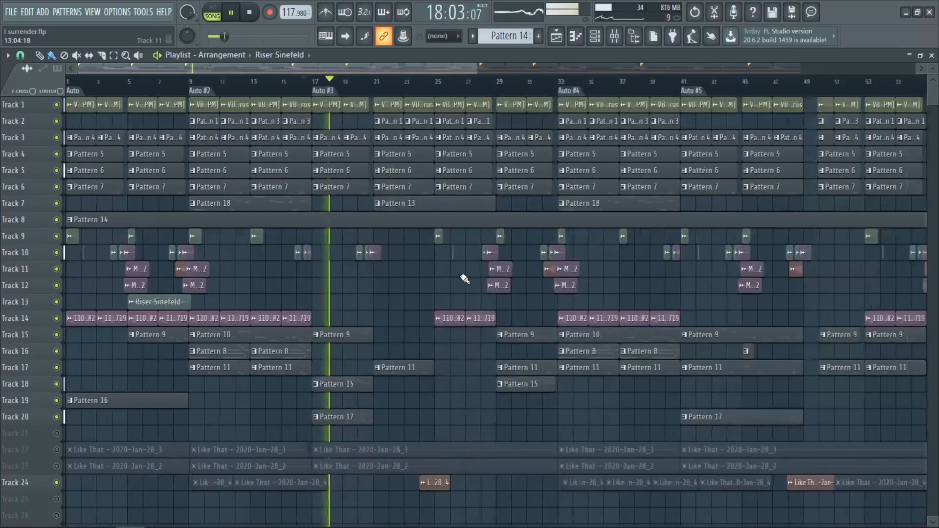
pyautogui.scroll(-2, 465, 279)
pyautogui.press('space')
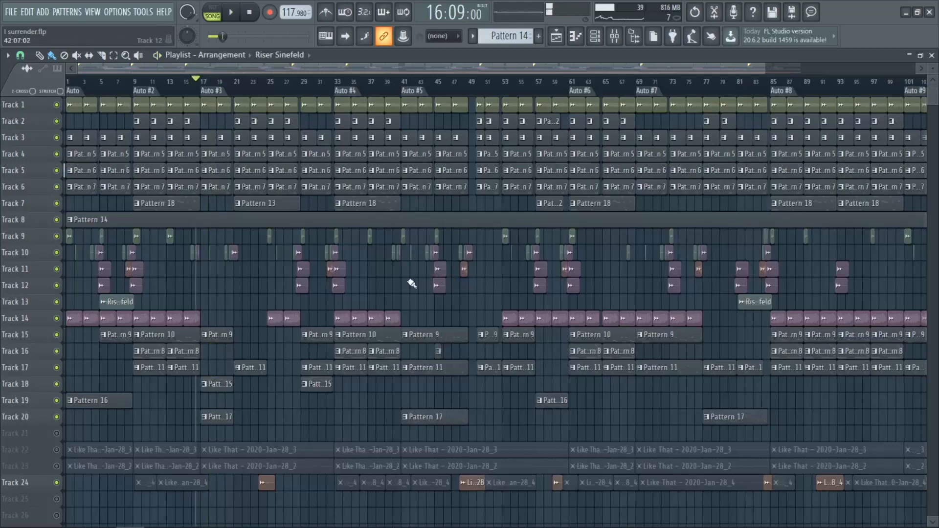
pyautogui.scroll(-3, 367, 284)
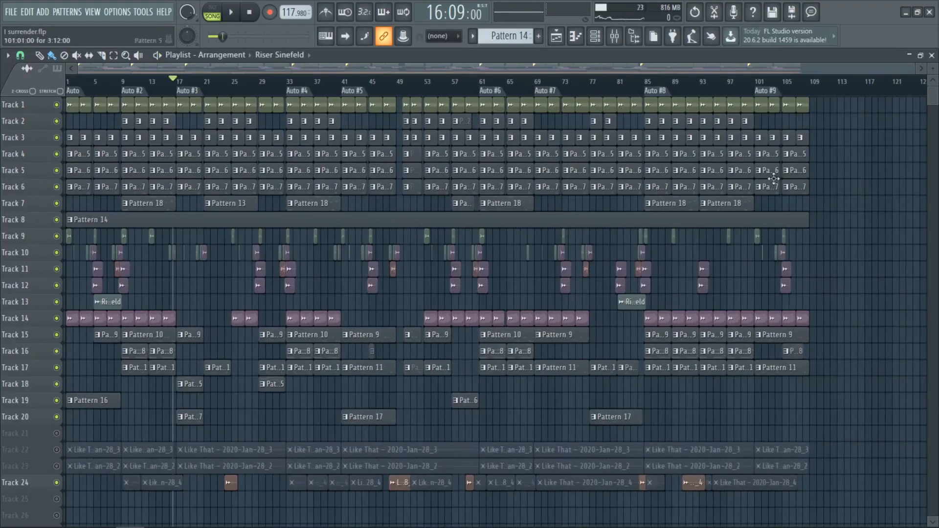
# Play the song from bar 69 at the Auto #7 marker, survey the second half of the arrangement, and stop playback.
pyautogui.scroll(3, 851, 236)
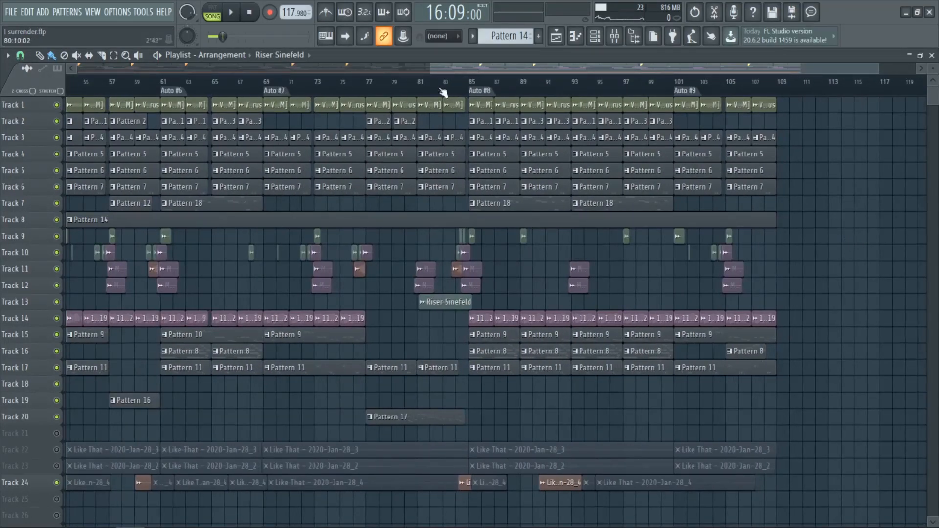
pyautogui.click(260, 81)
pyautogui.press('space')
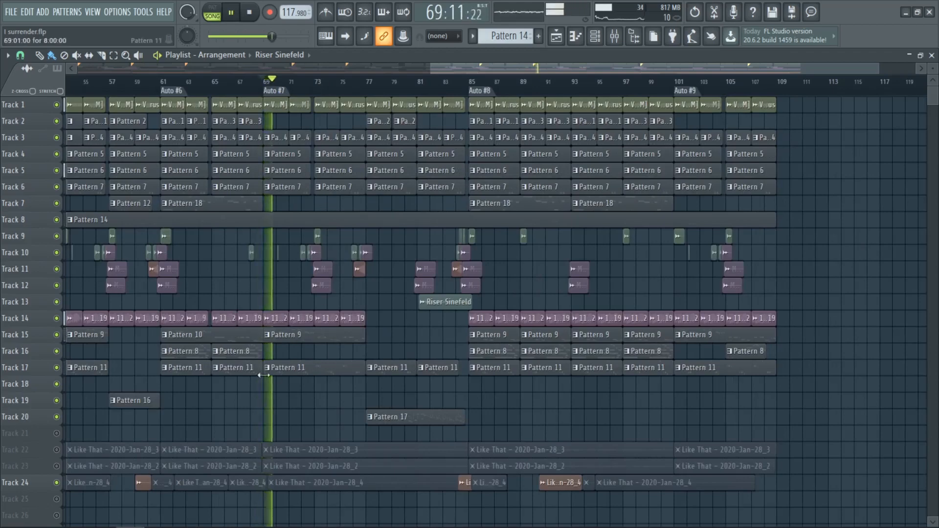
pyautogui.scroll(4, 262, 379)
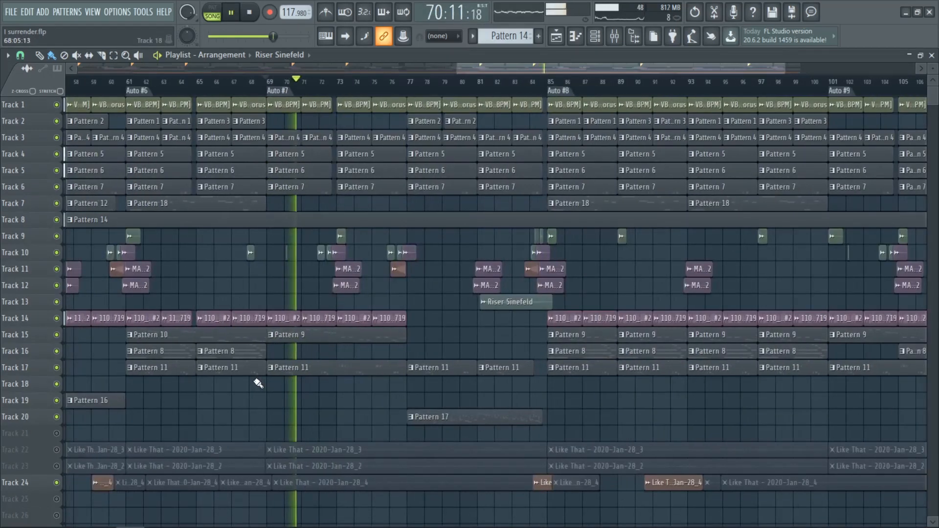
pyautogui.scroll(-6, 258, 384)
pyautogui.scroll(1, 896, 435)
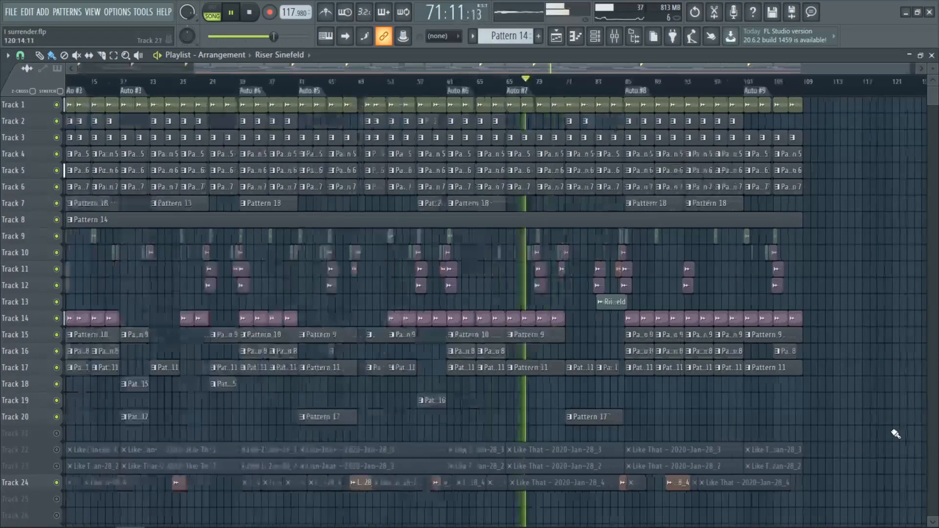
pyautogui.scroll(4, 896, 434)
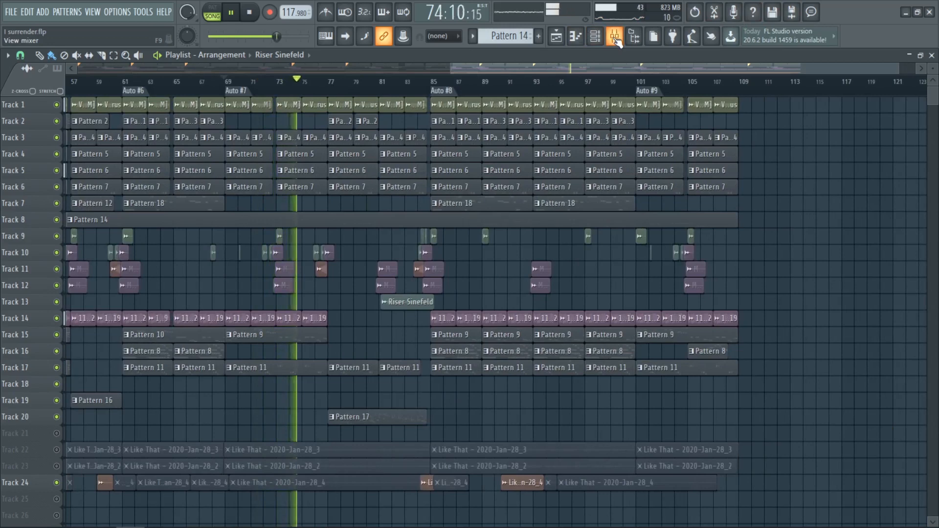
pyautogui.press('space')
# Open the mixer and examine the Maximus effect on the Master track.
pyautogui.click(616, 37)
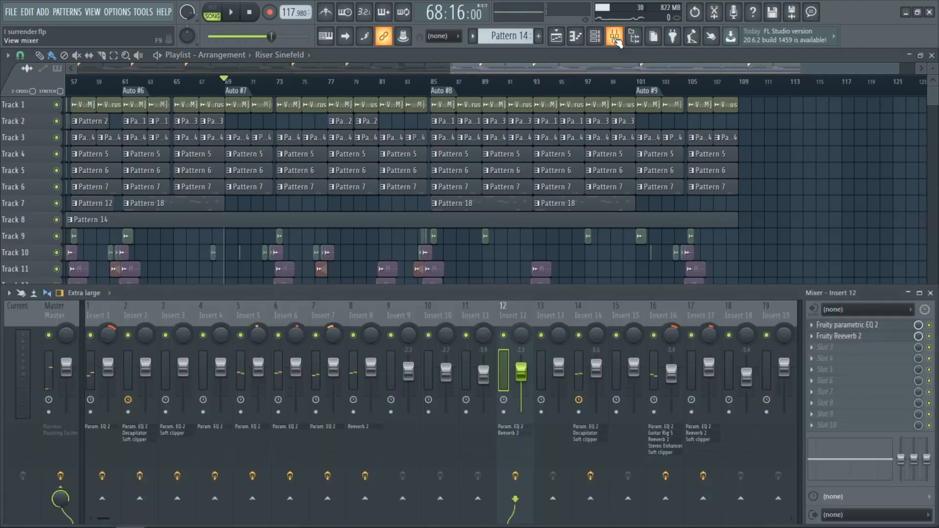
pyautogui.click(69, 373)
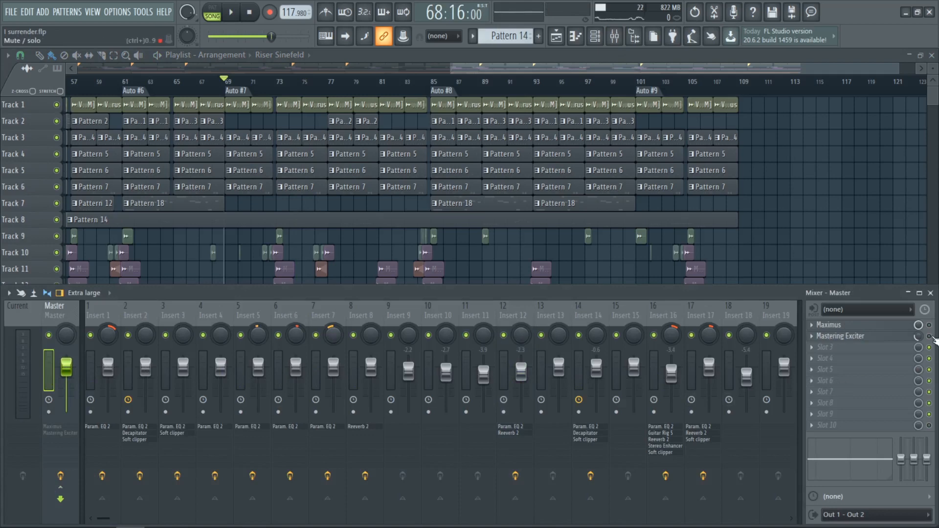
pyautogui.click(840, 327)
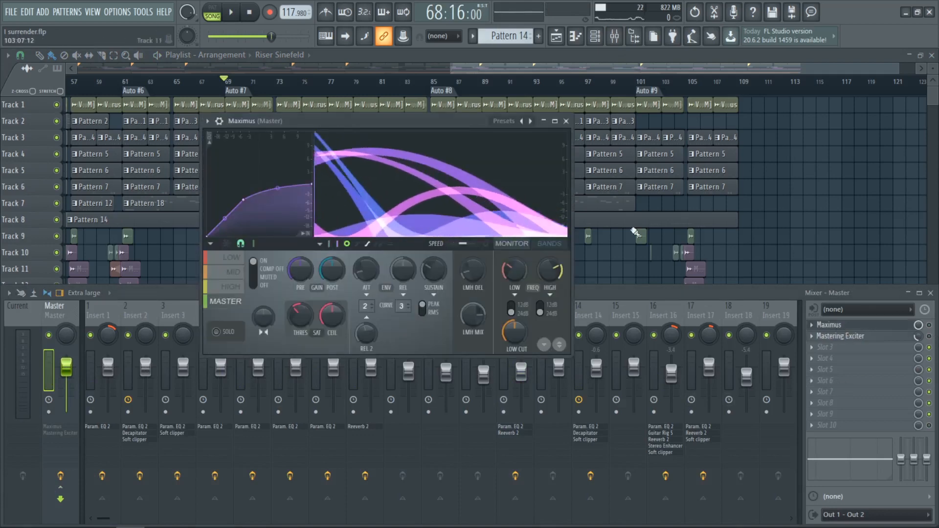
pyautogui.click(566, 121)
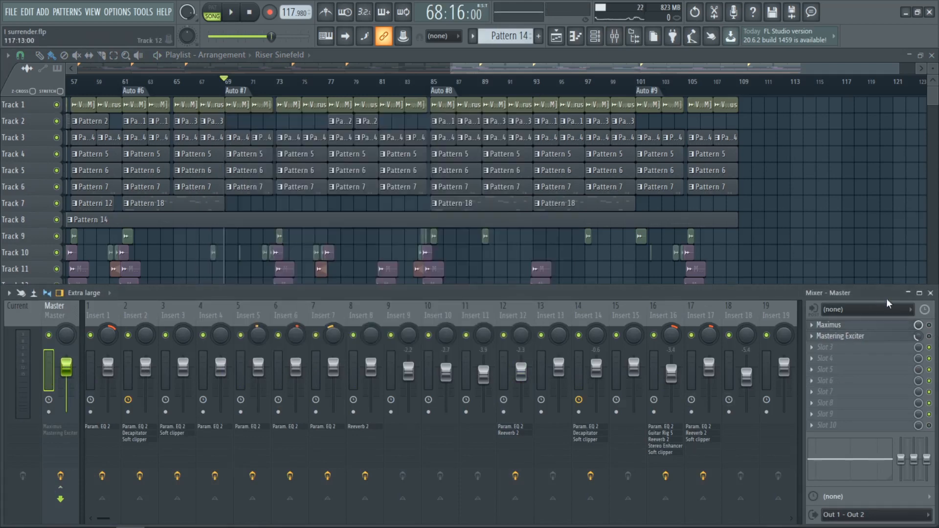
pyautogui.click(871, 327)
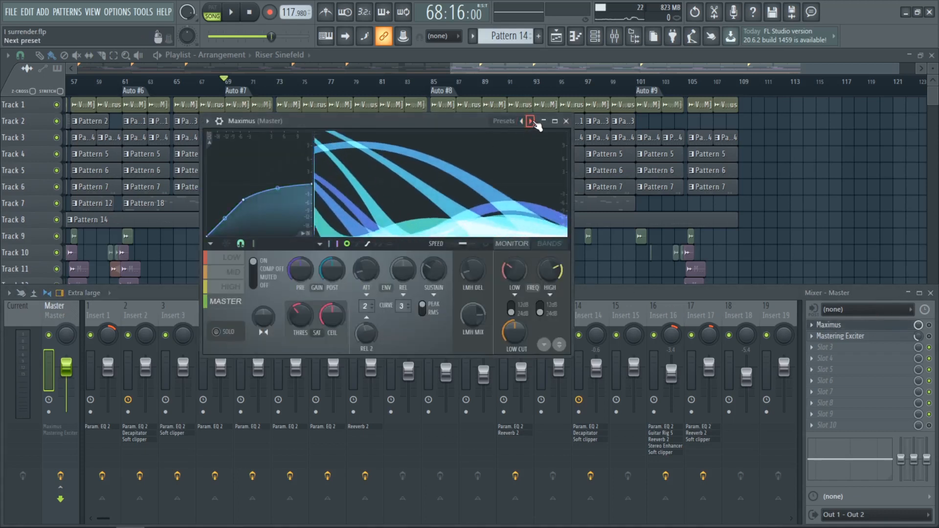
pyautogui.click(566, 121)
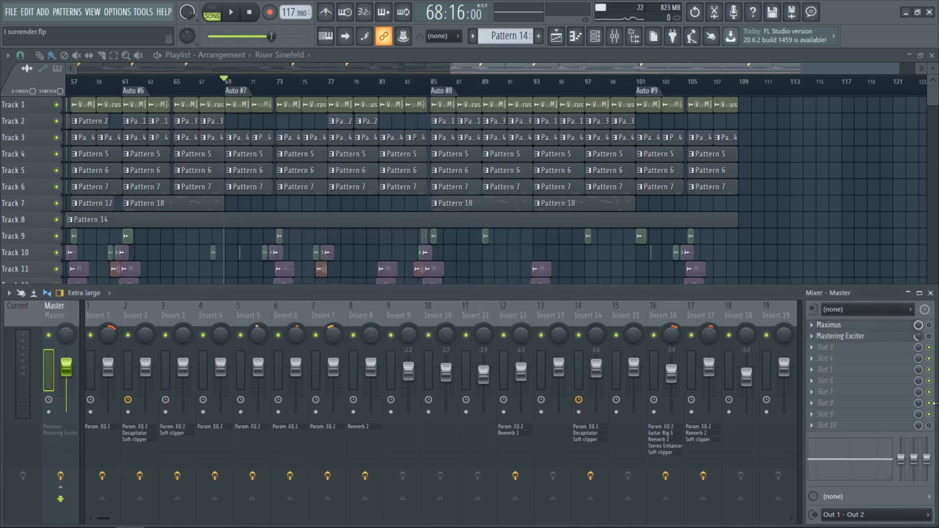
pyautogui.click(866, 327)
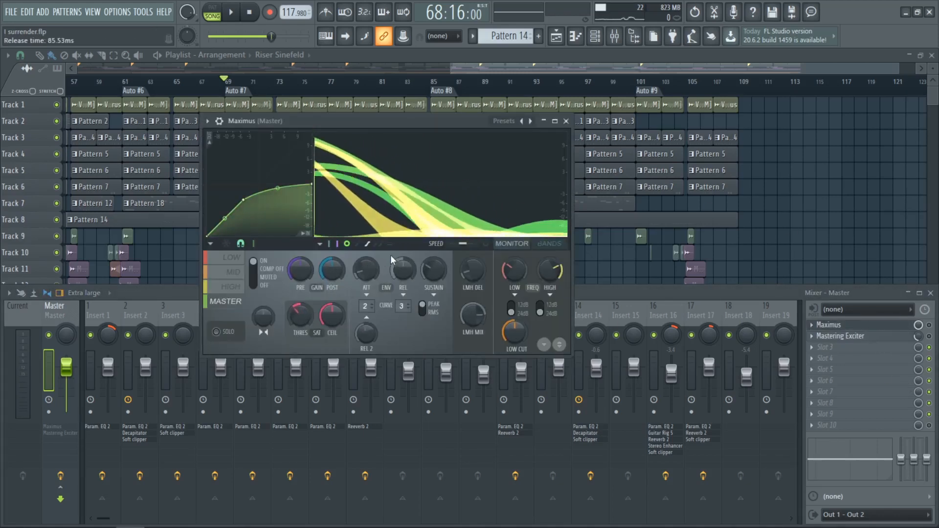
pyautogui.click(566, 122)
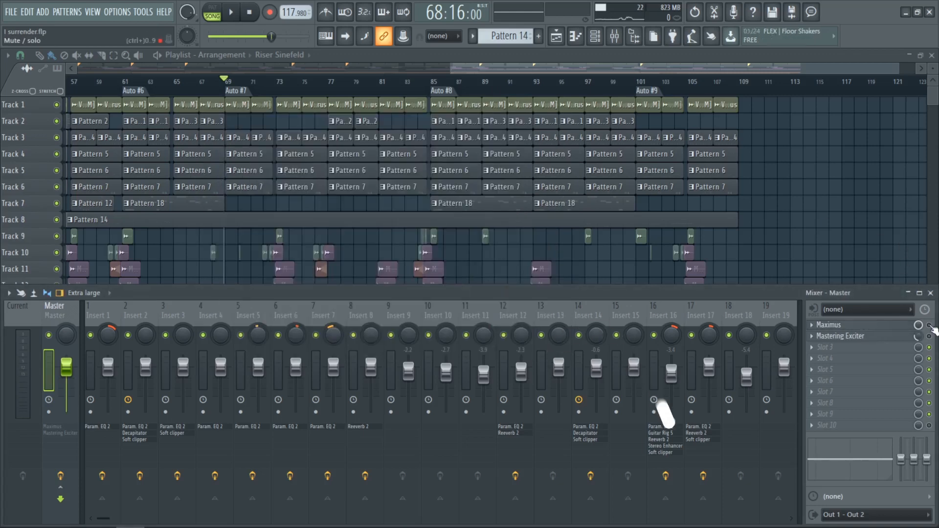
# Enable Maximus and Mastering Exciter on the Master track, inspecting the exciter's settings and auditioning the mix from bar 69.
pyautogui.click(852, 338)
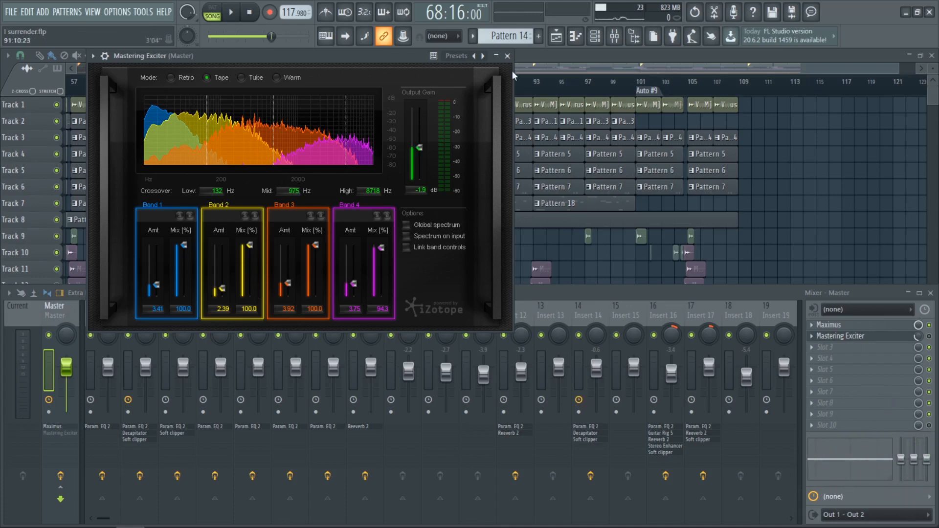
pyautogui.click(508, 56)
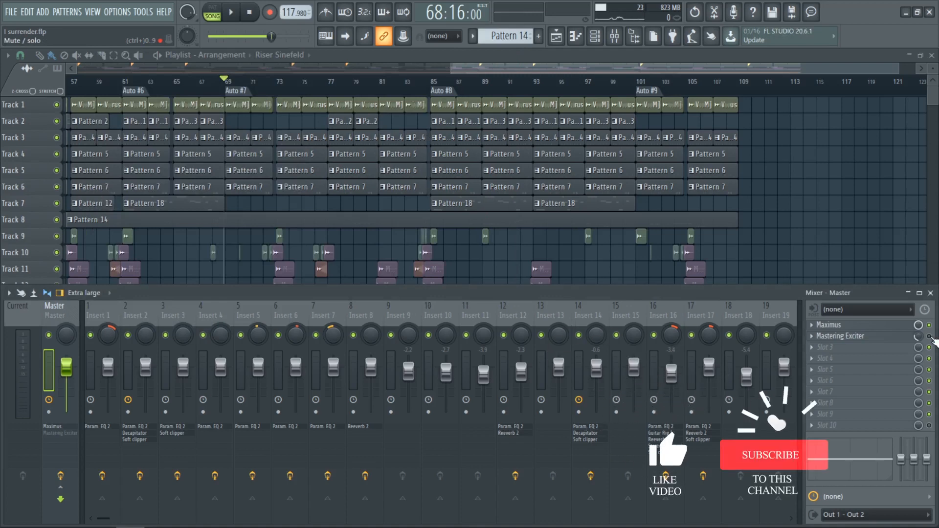
pyautogui.press('space')
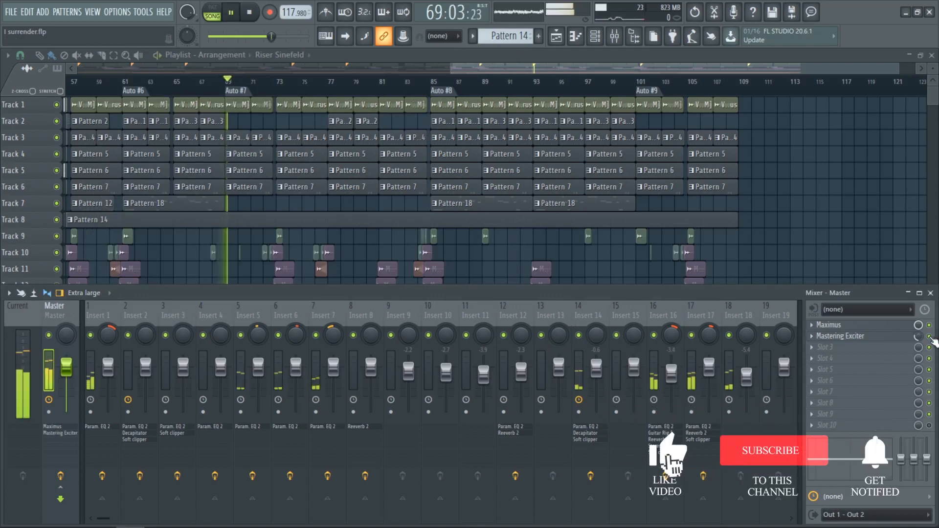
pyautogui.press('space')
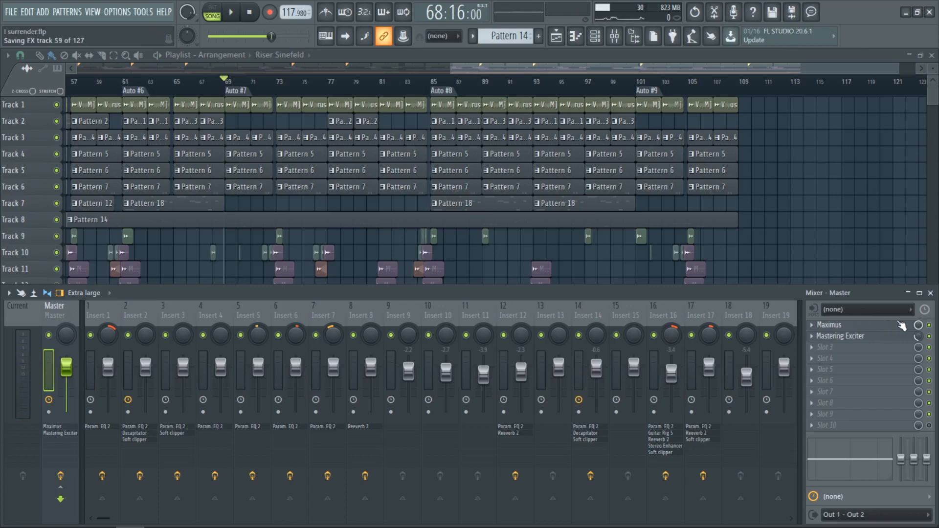
# Play the mastered mix from bar 69 and close the mixer and playlist windows.
pyautogui.press('space')
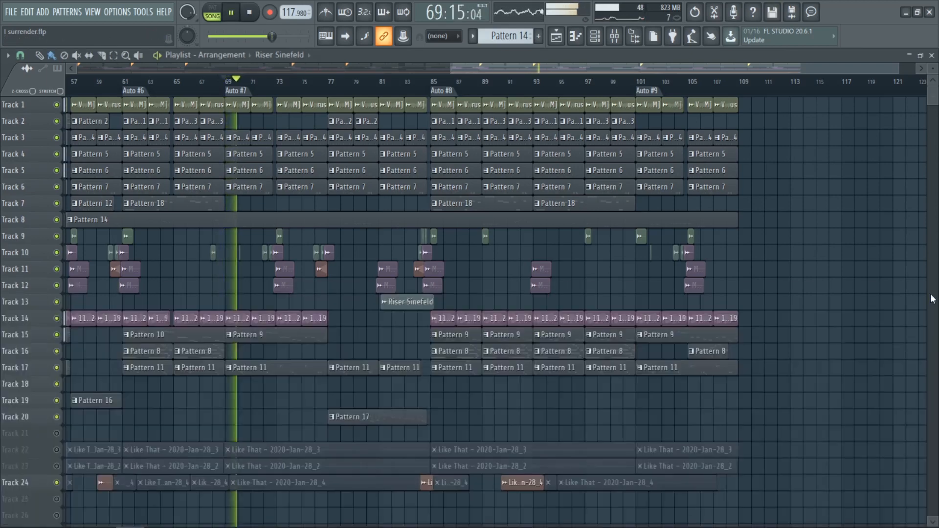
pyautogui.click(931, 293)
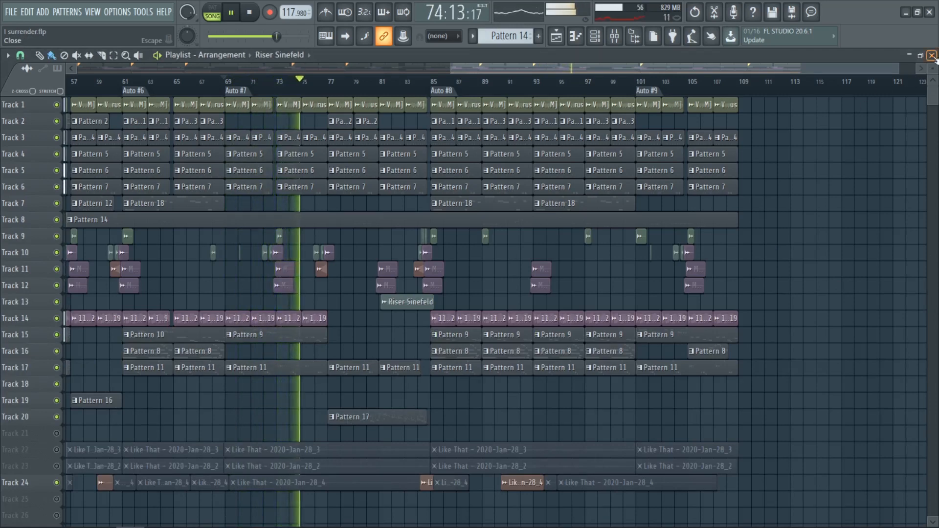
pyautogui.click(931, 55)
pyautogui.click(586, 57)
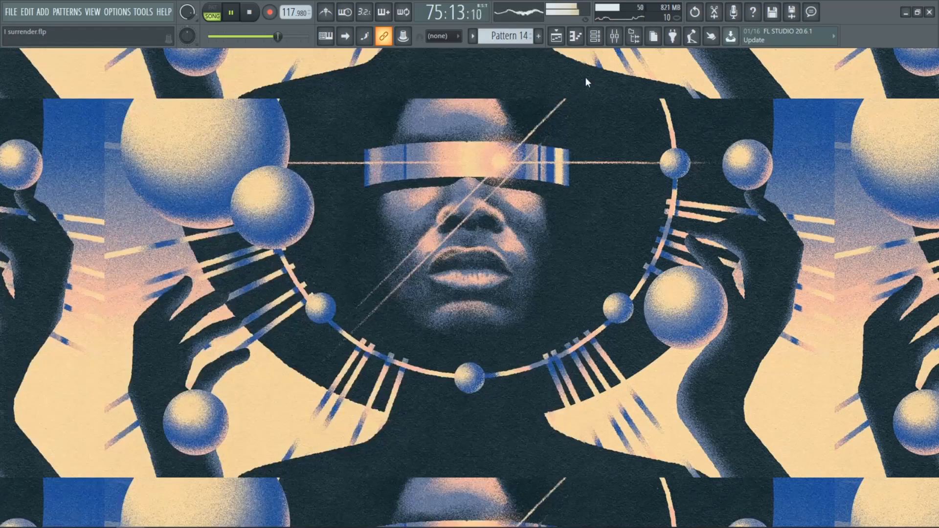
# Open the mixer and switch its layout from Extra large to Compact.
pyautogui.click(612, 42)
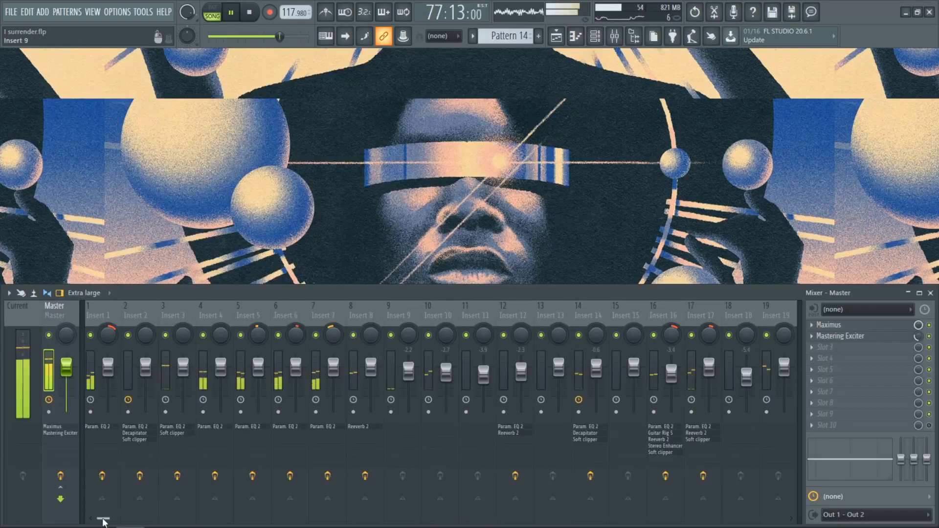
pyautogui.moveTo(103, 521)
pyautogui.mouseDown()
pyautogui.moveTo(173, 527)
pyautogui.moveTo(103, 521)
pyautogui.mouseUp()
pyautogui.click(109, 293)
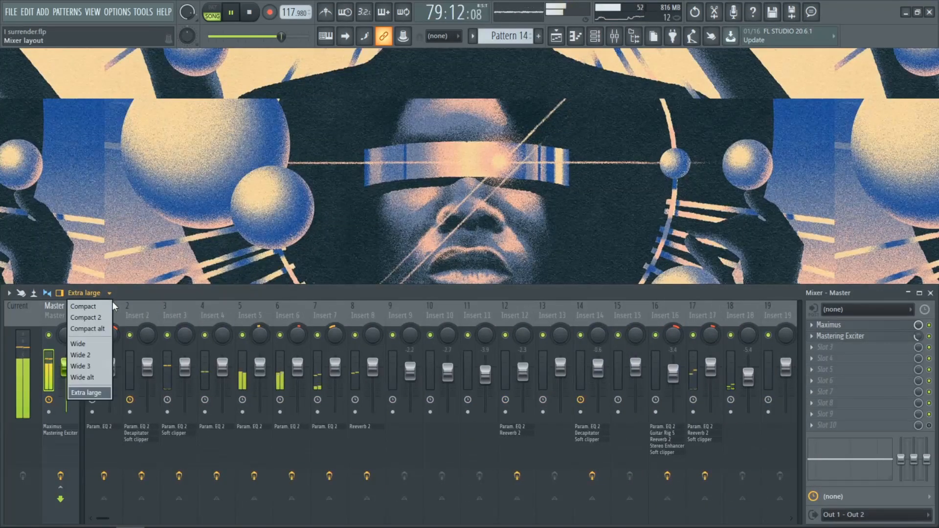
pyautogui.click(101, 304)
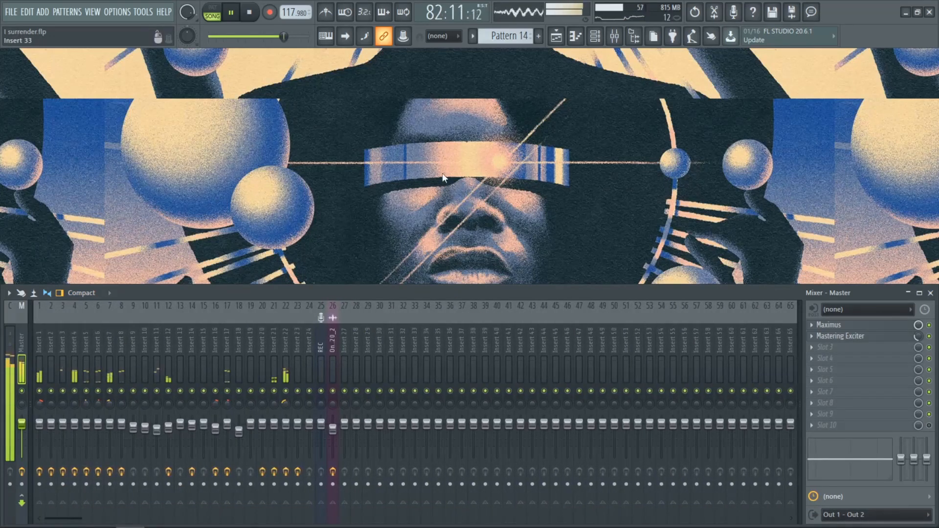
# Reopen the playlist, follow the playback of the closing section from bar 84 to the Auto #9 marker, and stop it.
pyautogui.click(556, 36)
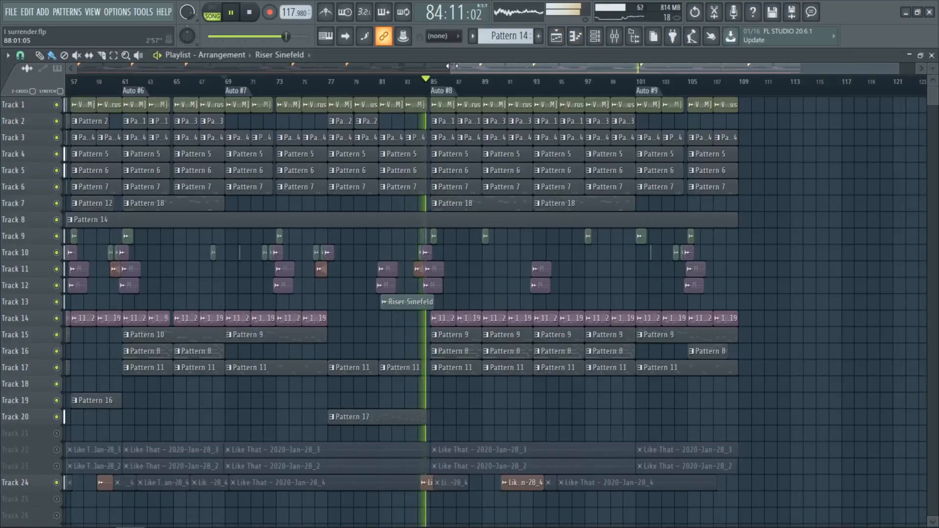
pyautogui.moveTo(452, 66); pyautogui.dragTo(459, 66)
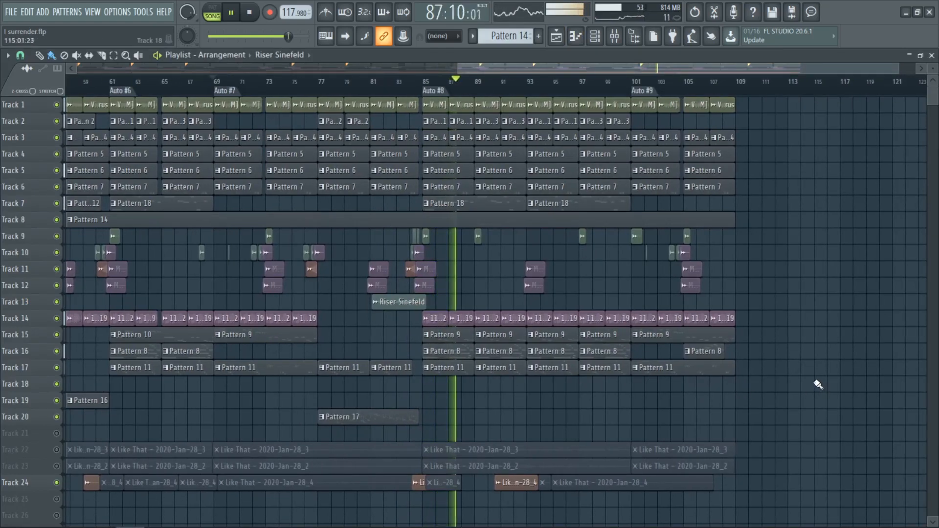
pyautogui.scroll(4, 798, 364)
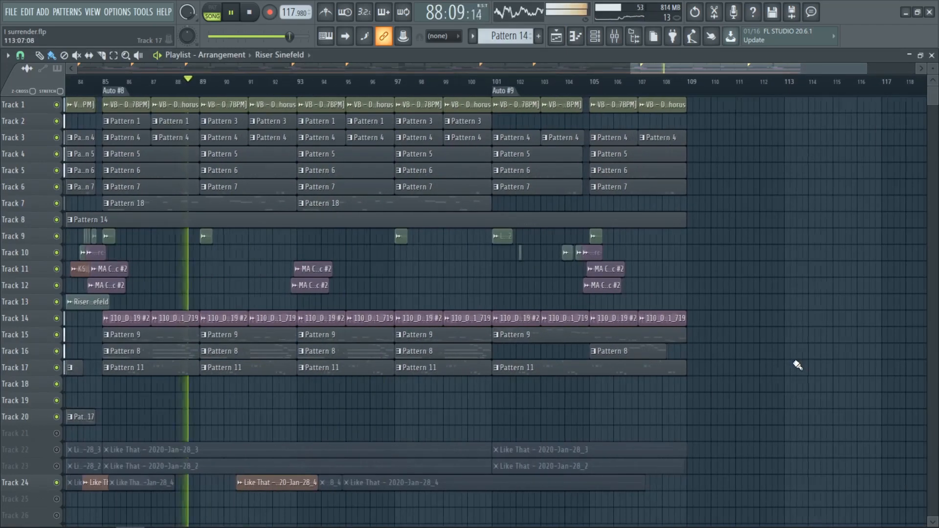
pyautogui.scroll(-2, 798, 365)
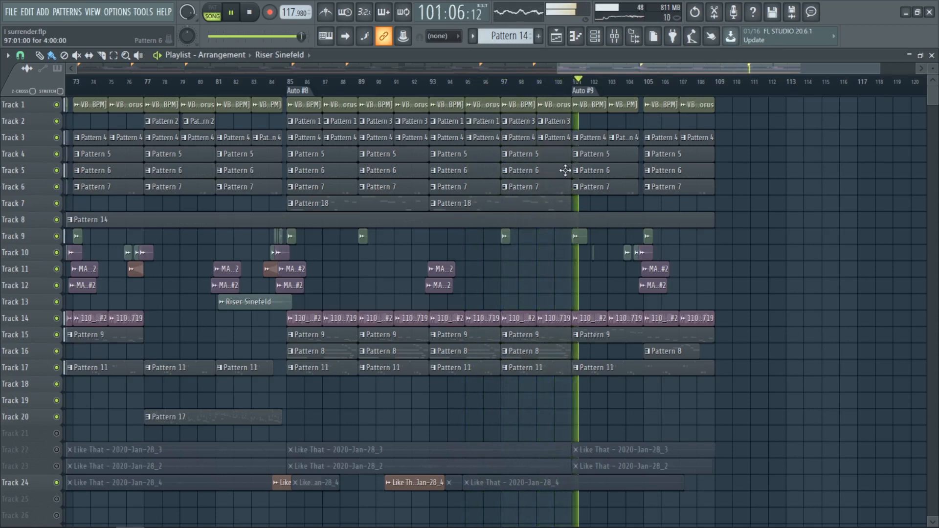
pyautogui.press('space')
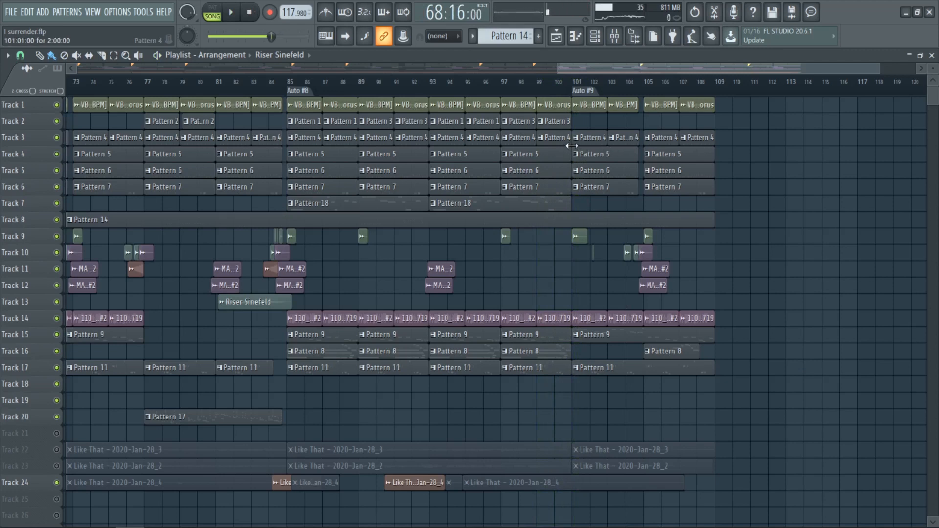